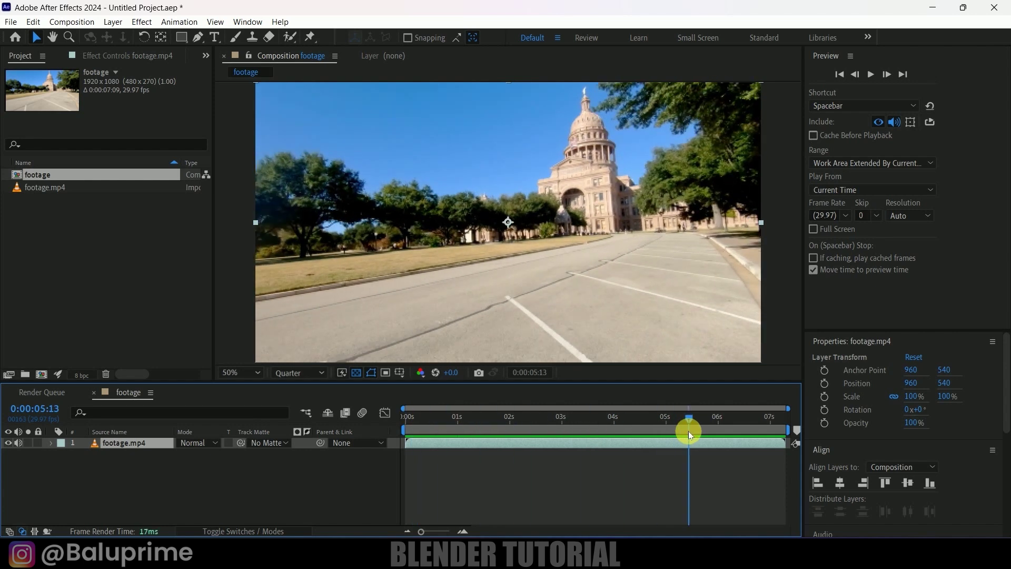
- Return to the first frame and run Track Camera on the footage.mp4 layer with the Tracker shown
{"action": "left_click_drag", "start_coordinate": [688, 431], "coordinate": [406, 441]}
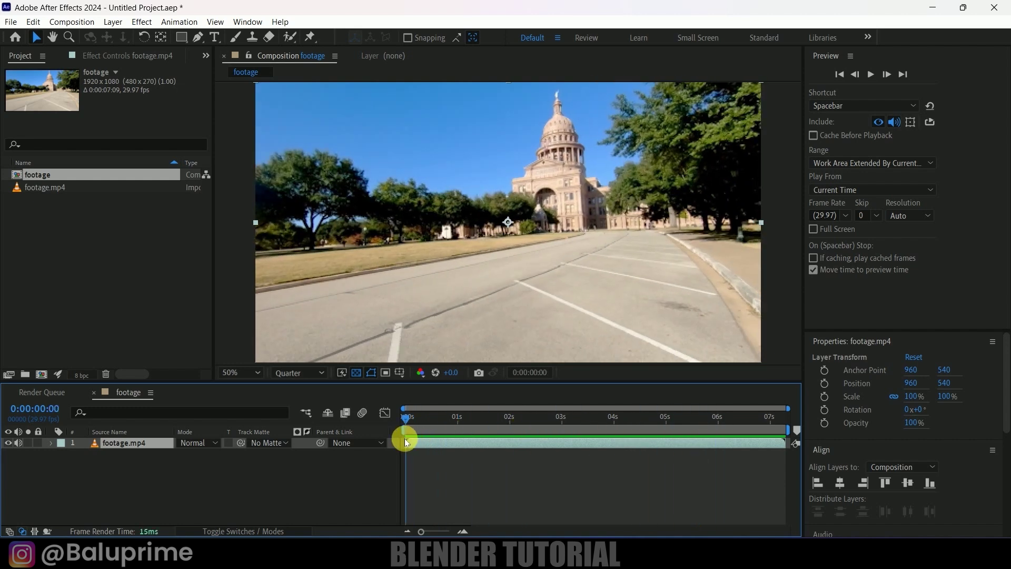
{"action": "left_click", "coordinate": [147, 456]}
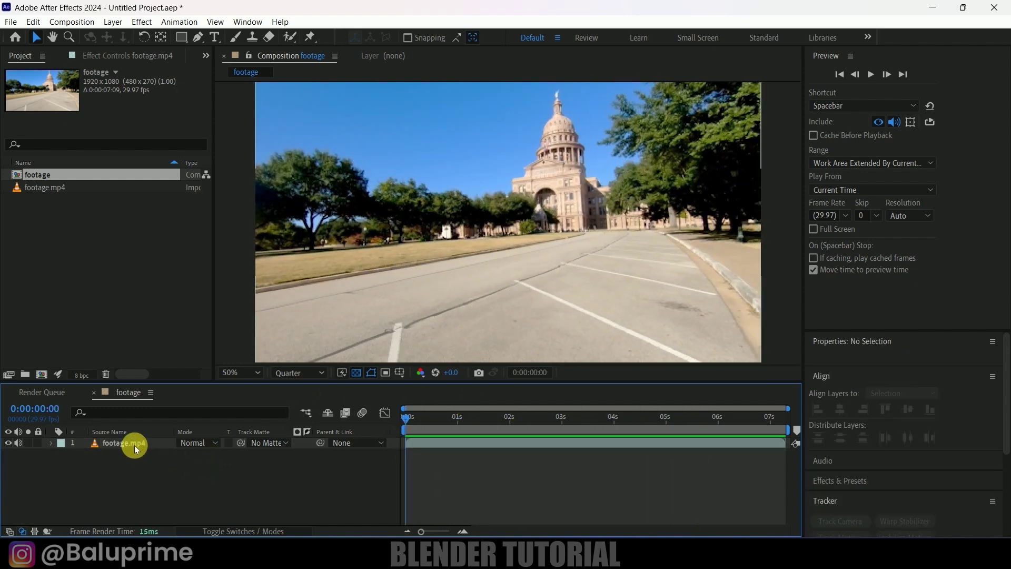
{"action": "left_click", "coordinate": [134, 445]}
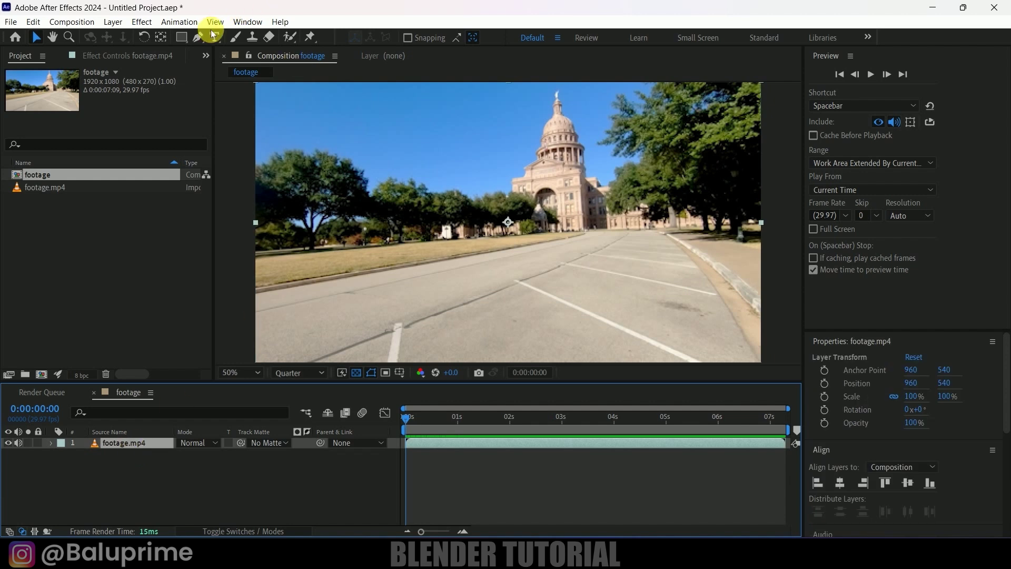
{"action": "left_click", "coordinate": [238, 21]}
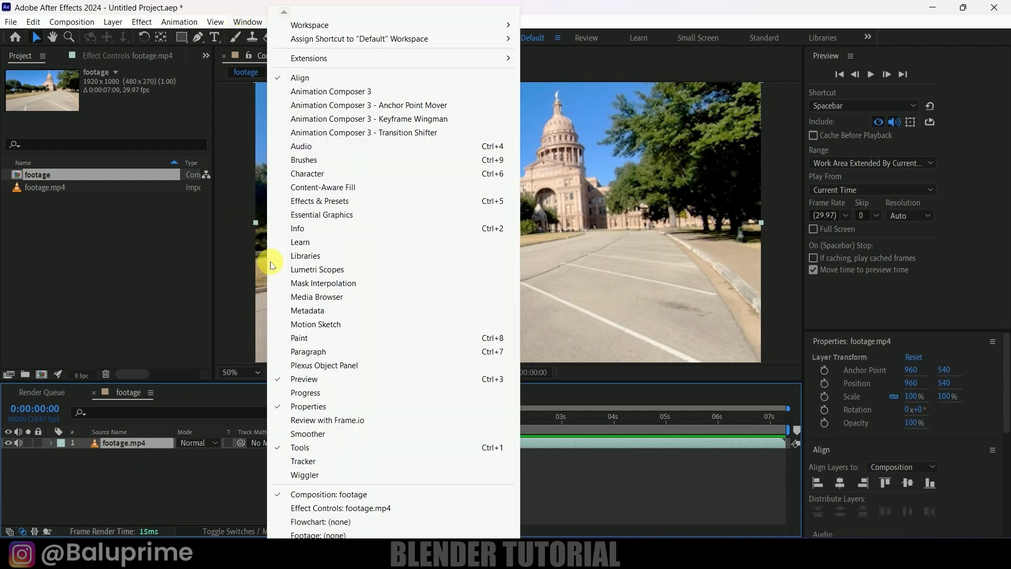
{"action": "left_click", "coordinate": [304, 461]}
{"action": "left_click", "coordinate": [472, 448]}
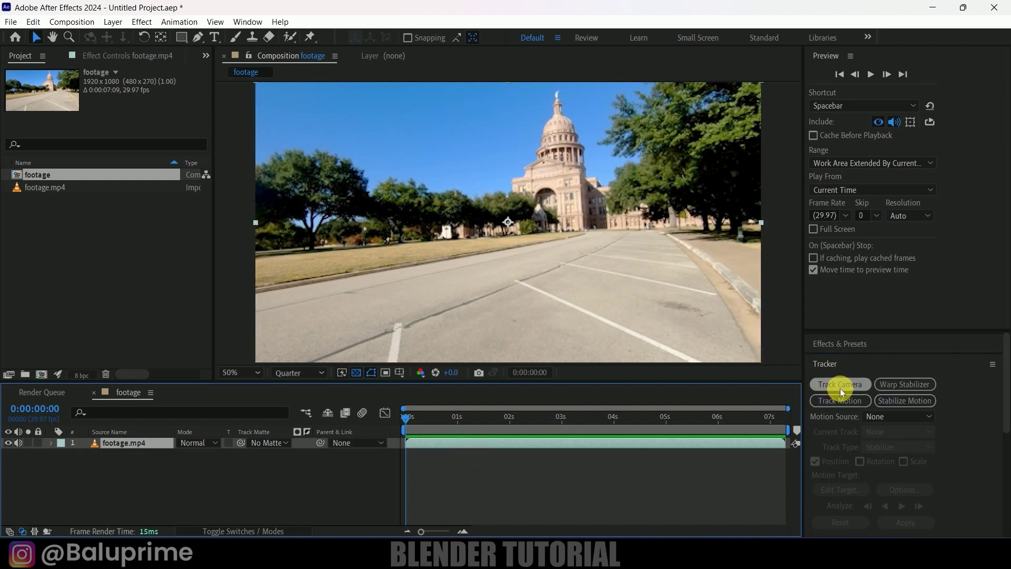
{"action": "left_click", "coordinate": [843, 384]}
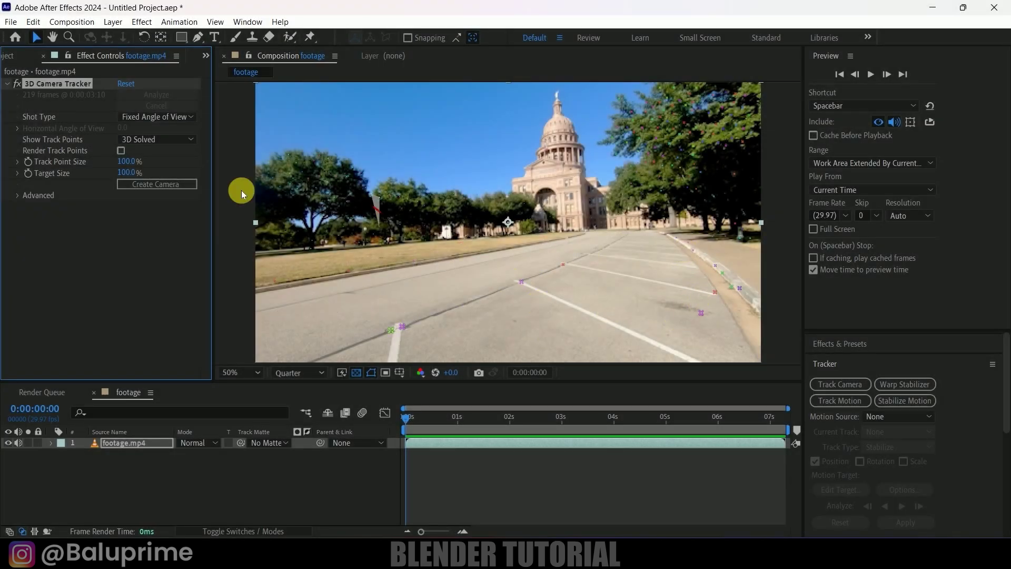
- Set the 3D Camera Tracker's track point size to 355% and review its advanced solve details
{"action": "left_click_drag", "start_coordinate": [127, 166], "coordinate": [308, 172]}
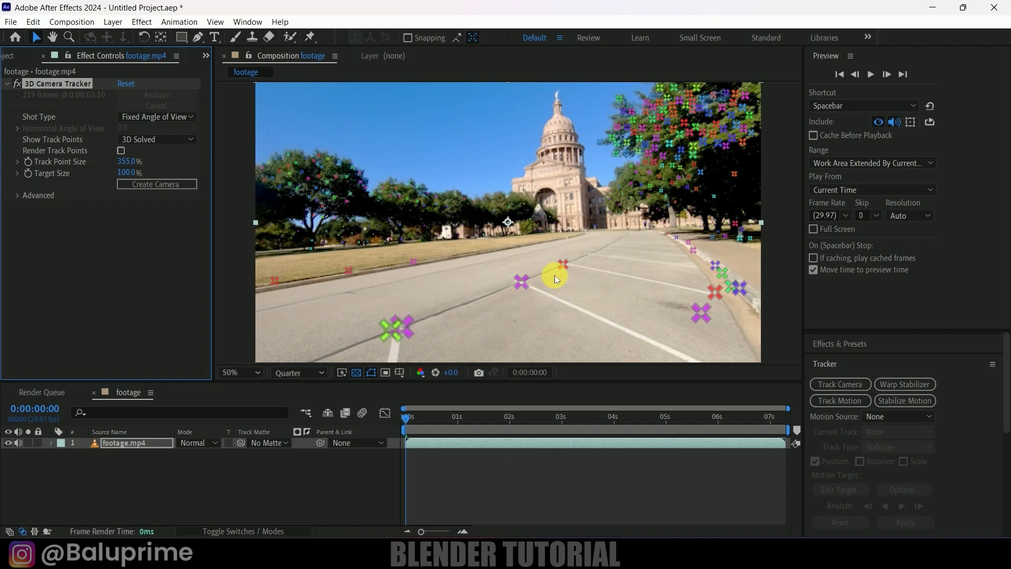
{"action": "left_click", "coordinate": [19, 196]}
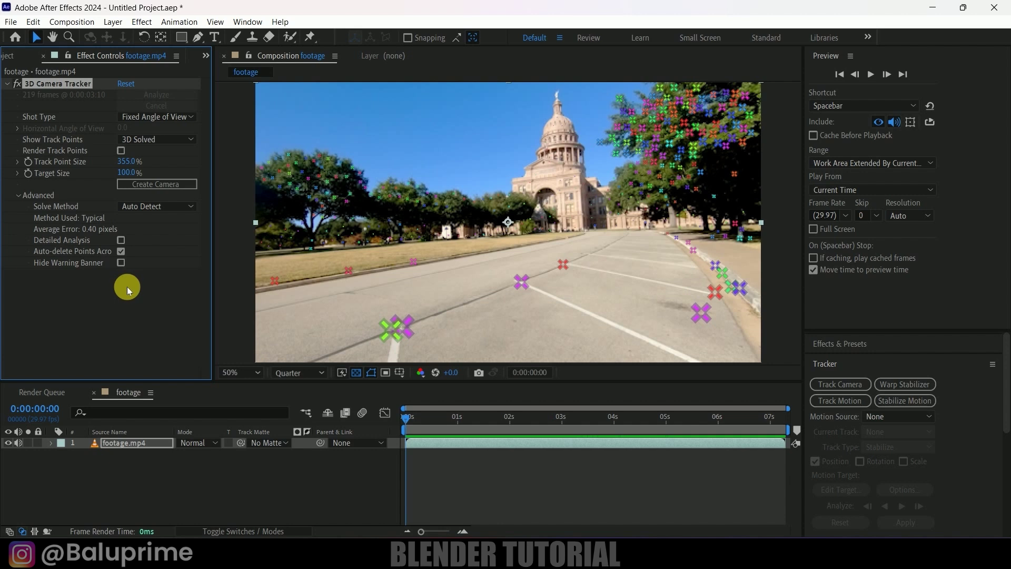
{"action": "left_click", "coordinate": [20, 197]}
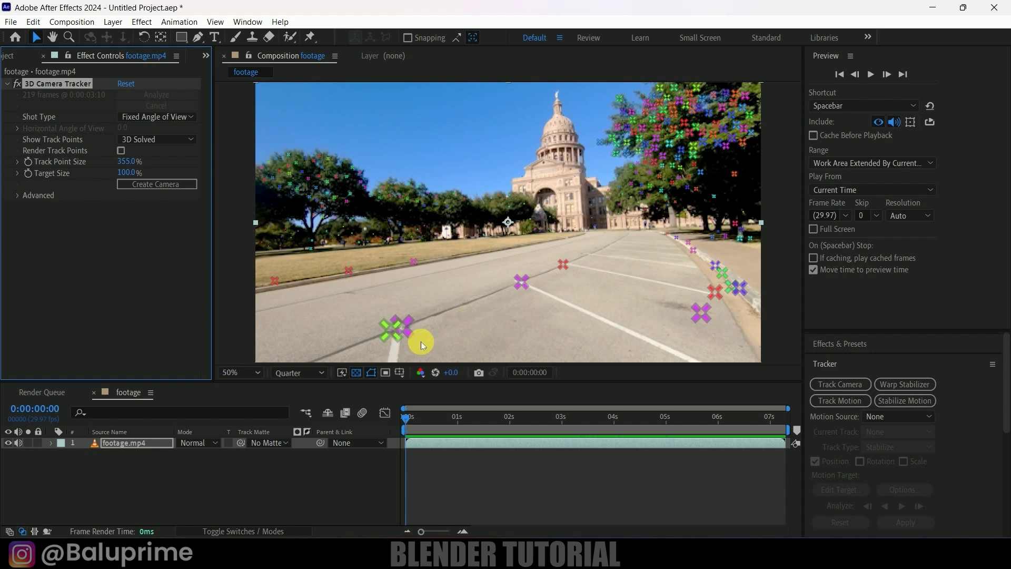
- Create a solid and camera from the group of track points on the near left part of the road
{"action": "mouse_move", "coordinate": [330, 267]}
{"action": "left_mouse_down"}
{"action": "mouse_move", "coordinate": [476, 256]}
{"action": "mouse_move", "coordinate": [535, 270]}
{"action": "mouse_move", "coordinate": [547, 295]}
{"action": "mouse_move", "coordinate": [523, 317]}
{"action": "mouse_move", "coordinate": [439, 348]}
{"action": "mouse_move", "coordinate": [376, 357]}
{"action": "mouse_move", "coordinate": [348, 352]}
{"action": "mouse_move", "coordinate": [341, 266]}
{"action": "left_mouse_up"}
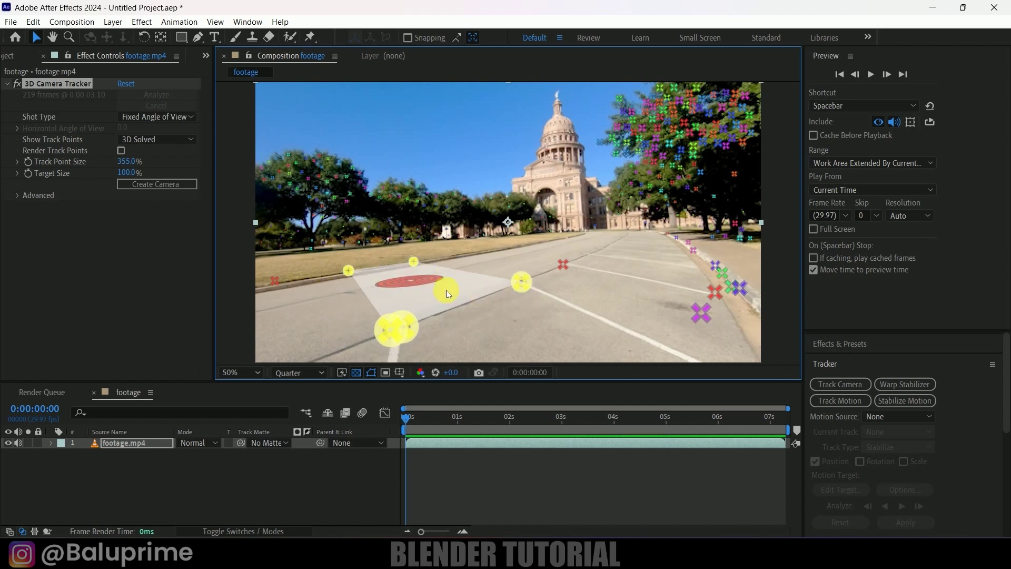
{"action": "right_click", "coordinate": [416, 281]}
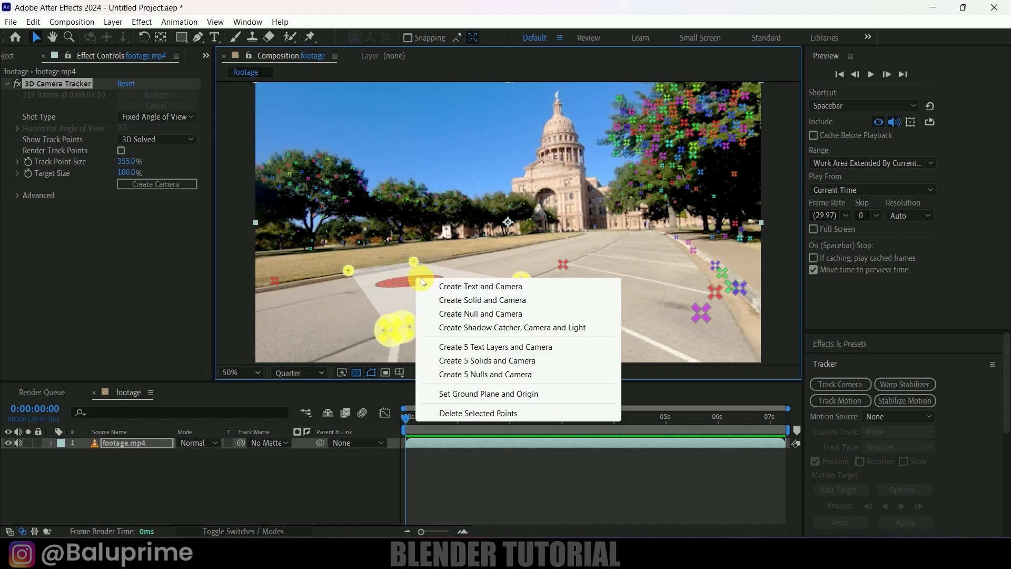
{"action": "left_click", "coordinate": [475, 302]}
{"action": "left_click", "coordinate": [151, 493]}
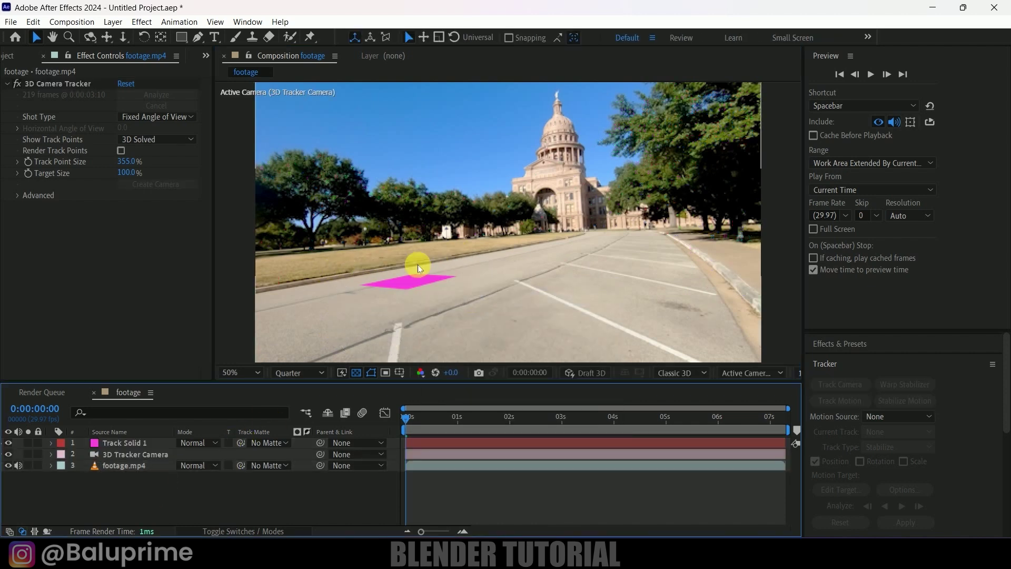
- Scale the pink track solid uniformly to 344%
{"action": "left_click", "coordinate": [135, 443]}
{"action": "key", "text": "s"}
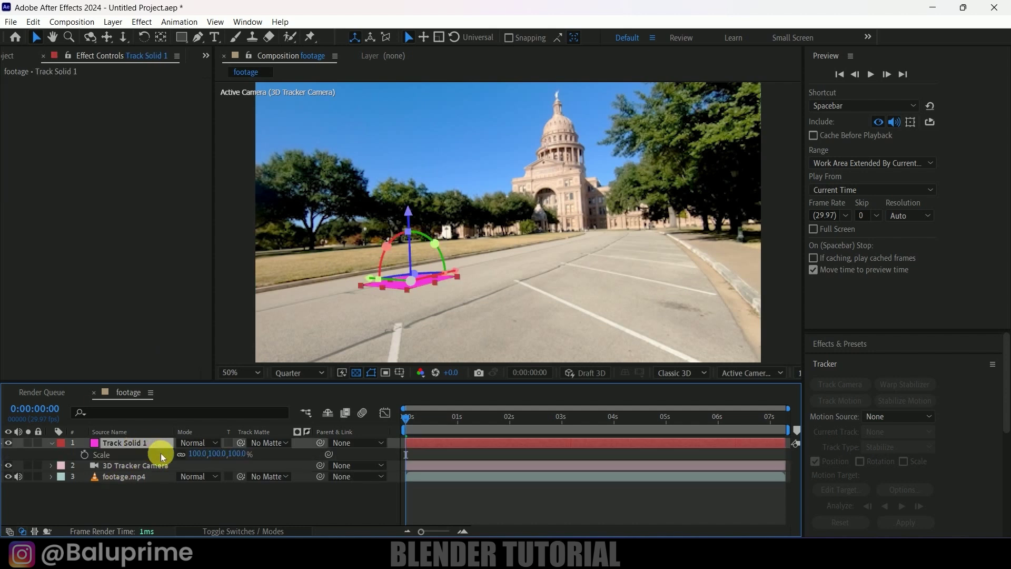
{"action": "left_click_drag", "start_coordinate": [235, 461], "coordinate": [412, 465]}
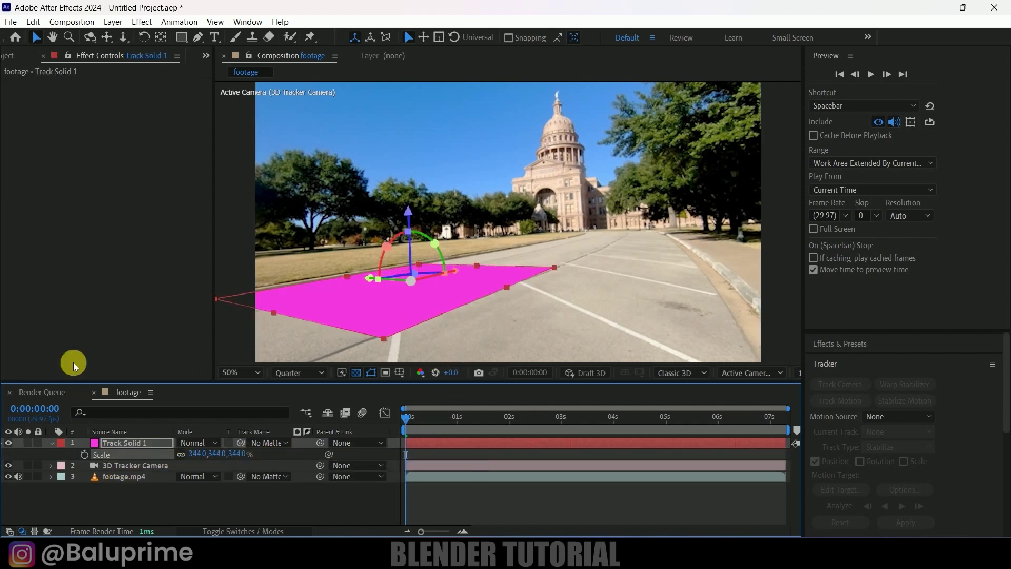
- Select the footage layer's 3D Camera Tracker effect and play the composition to check the pink solid's tracking
{"action": "left_click", "coordinate": [123, 476]}
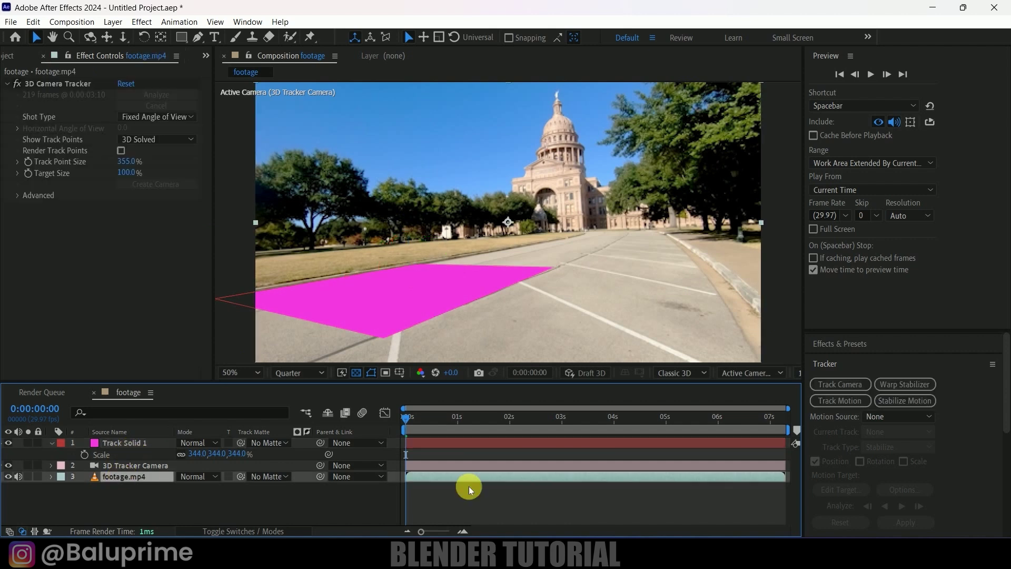
{"action": "left_click", "coordinate": [211, 139]}
{"action": "key", "text": "space"}
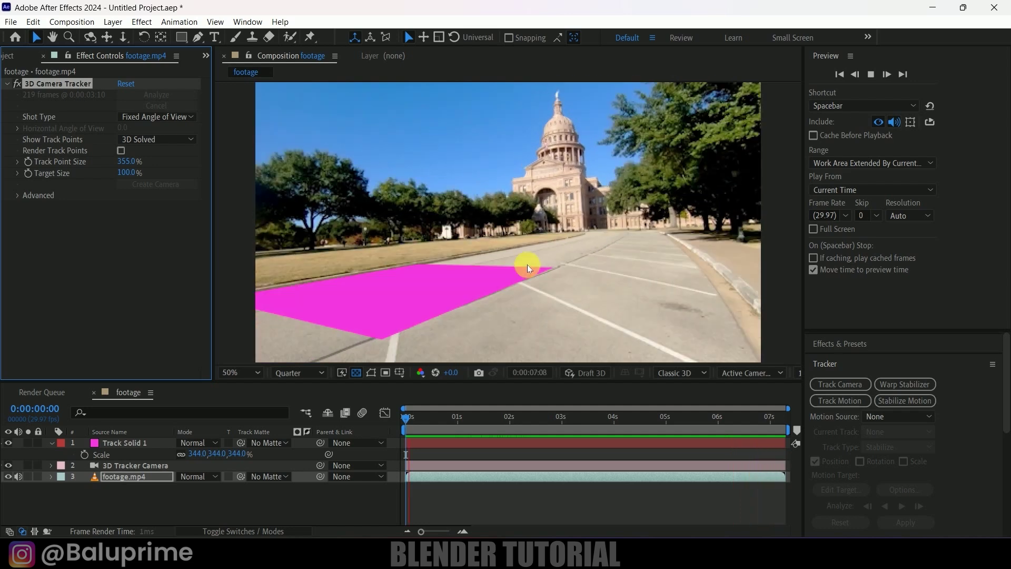
- At 0:00:06:01, create another solid from the track points farther along the road toward the building
{"action": "left_click_drag", "start_coordinate": [709, 416], "coordinate": [719, 416]}
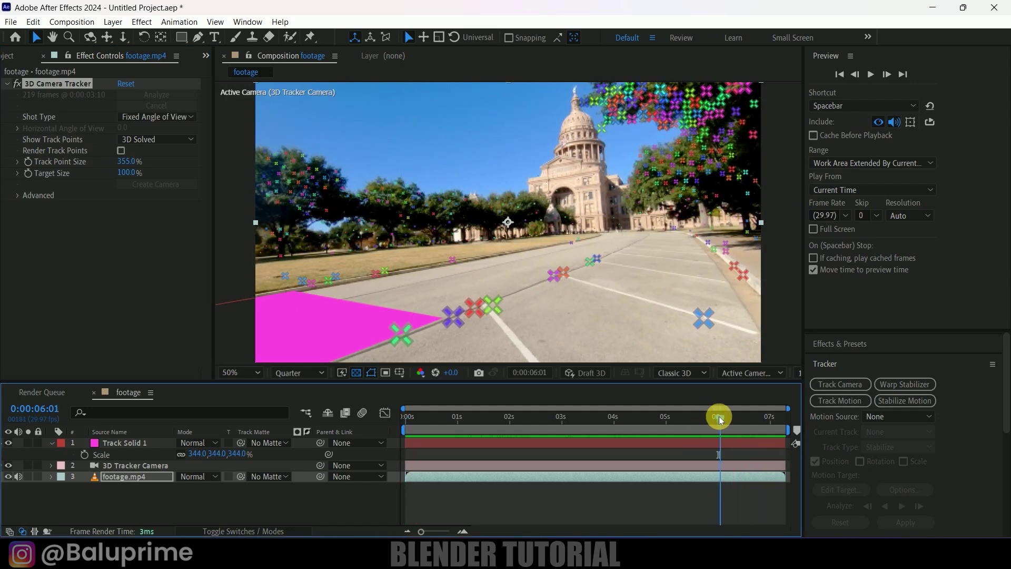
{"action": "mouse_move", "coordinate": [454, 255]}
{"action": "left_mouse_down", "text": "alt"}
{"action": "mouse_move", "coordinate": [485, 246]}
{"action": "mouse_move", "coordinate": [620, 259]}
{"action": "mouse_move", "coordinate": [583, 283]}
{"action": "mouse_move", "coordinate": [494, 289]}
{"action": "mouse_move", "coordinate": [440, 276]}
{"action": "mouse_move", "coordinate": [452, 256]}
{"action": "left_mouse_up", "text": "alt"}
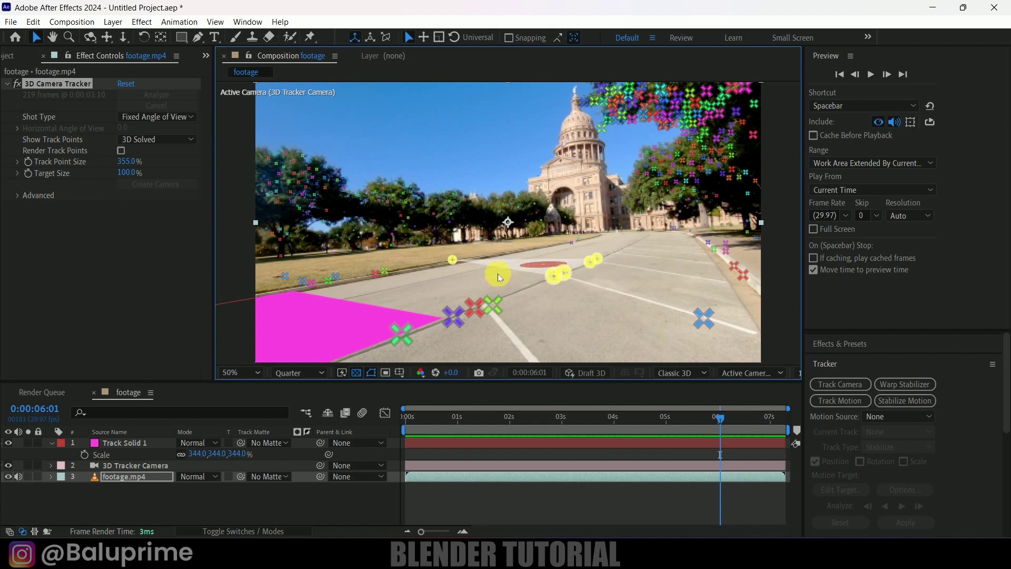
{"action": "right_click", "coordinate": [541, 271]}
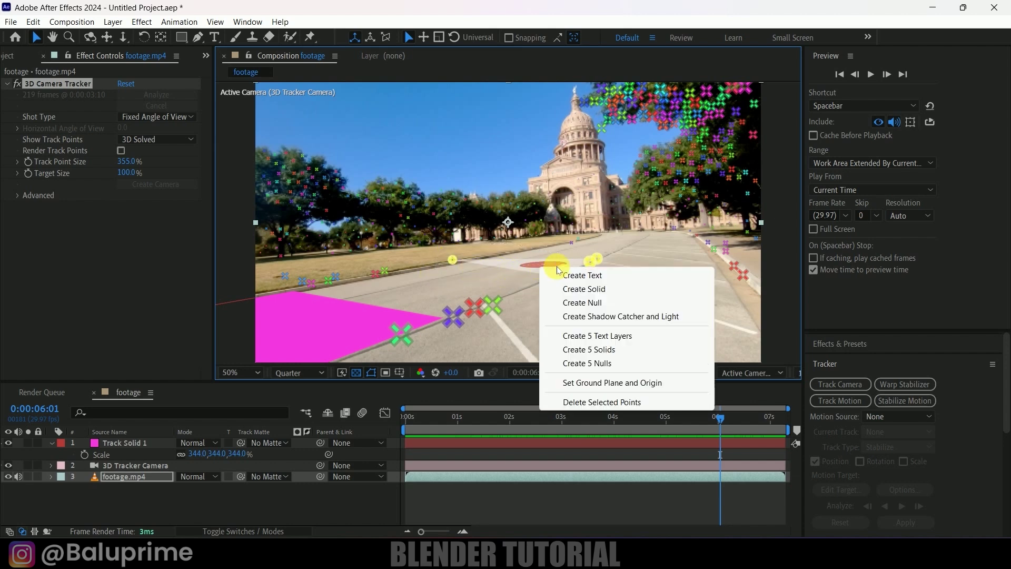
{"action": "left_click", "coordinate": [585, 293]}
- Scale the blue track solid uniformly to 378%
{"action": "left_click", "coordinate": [135, 445]}
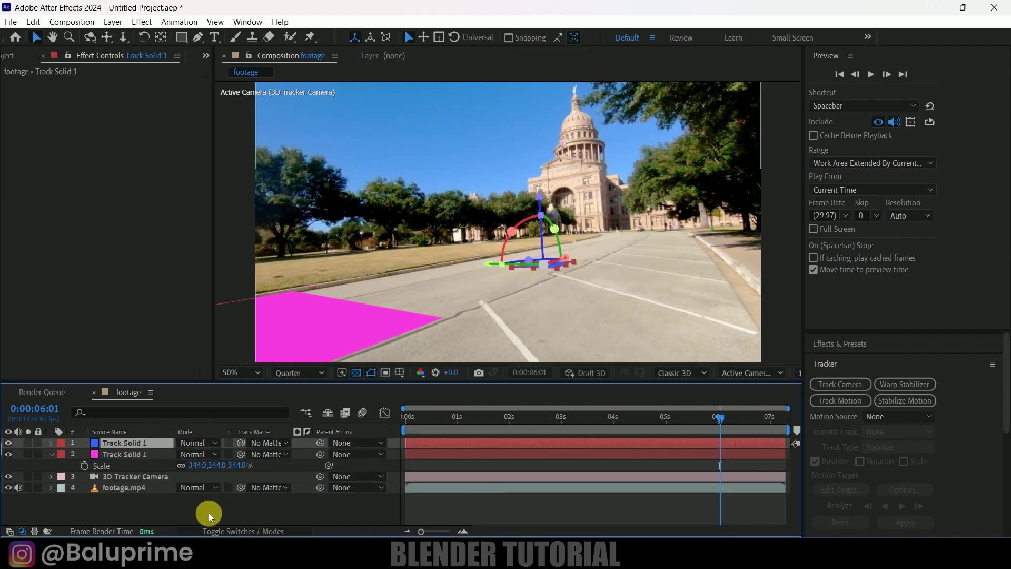
{"action": "key", "text": "s"}
{"action": "left_click_drag", "start_coordinate": [192, 455], "coordinate": [428, 463]}
- Play back the composition to check how both solids stick to the road
{"action": "left_click", "coordinate": [686, 278]}
{"action": "key", "text": "space"}
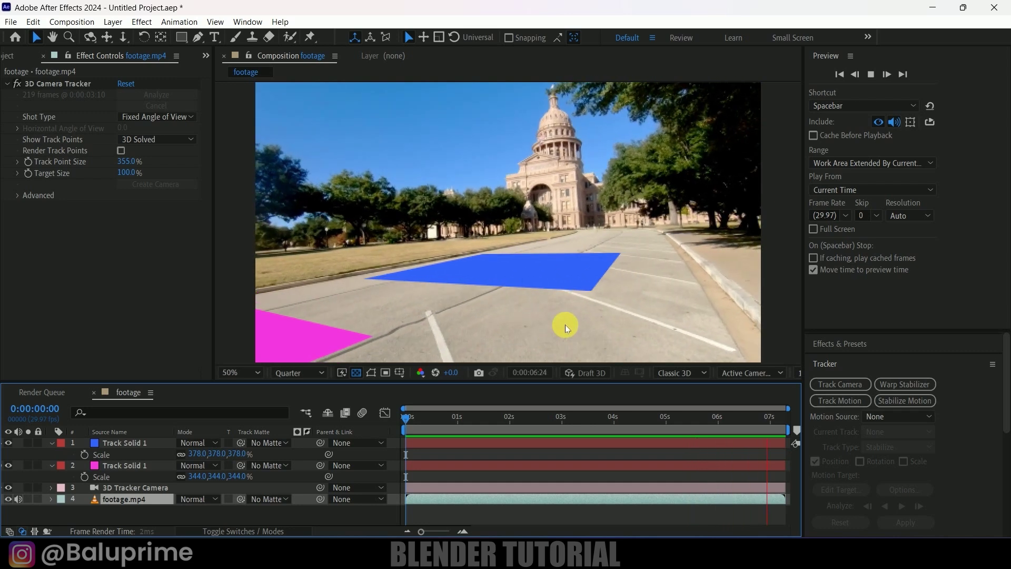
{"action": "key", "text": "space"}
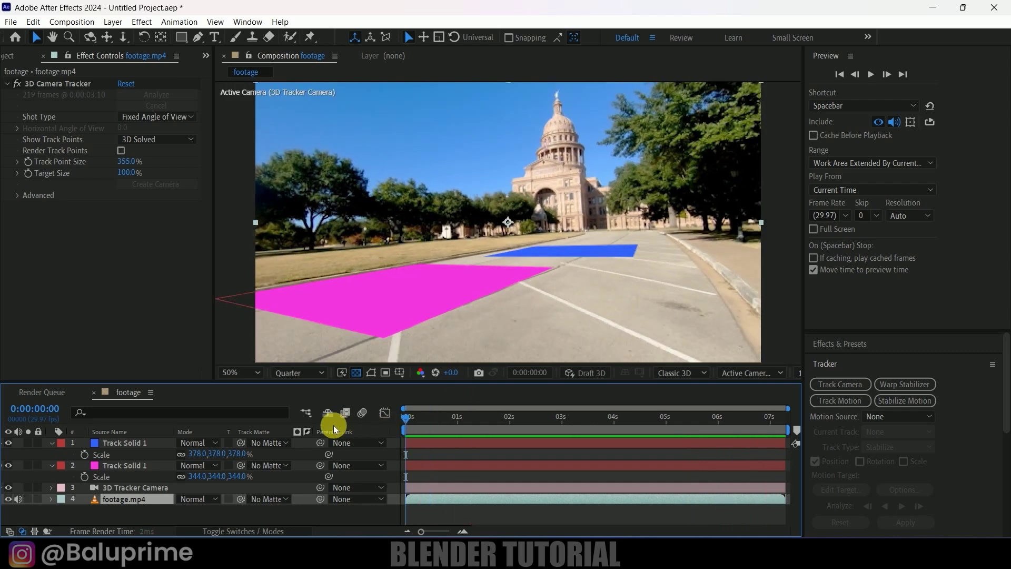
- Select both track solids and the 3D Tracker Camera, and run the Export Composition Data to JSON script
{"action": "left_click", "coordinate": [124, 445]}
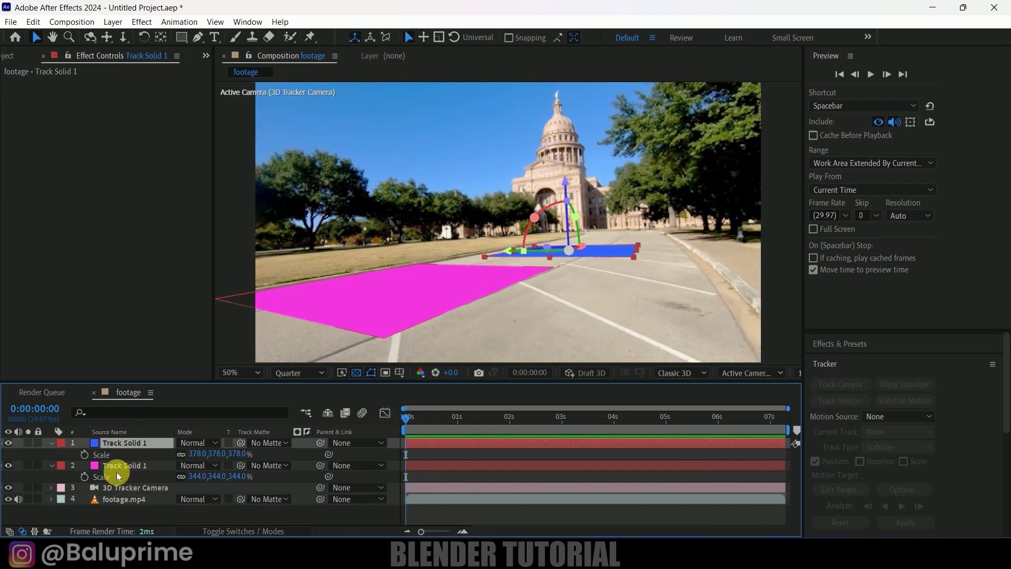
{"action": "left_click", "coordinate": [127, 466], "text": "ctrl"}
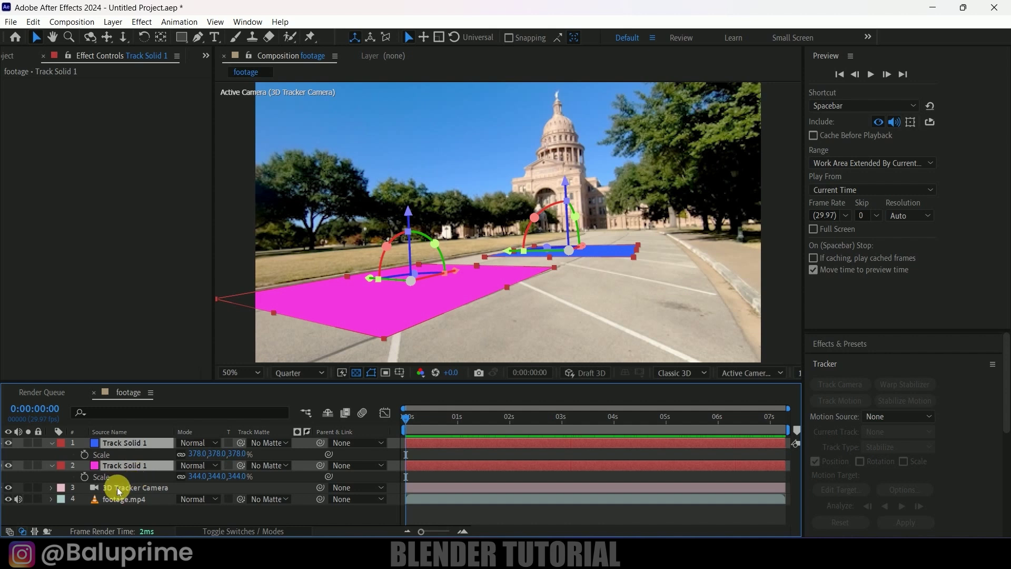
{"action": "left_click", "coordinate": [119, 491], "text": "ctrl"}
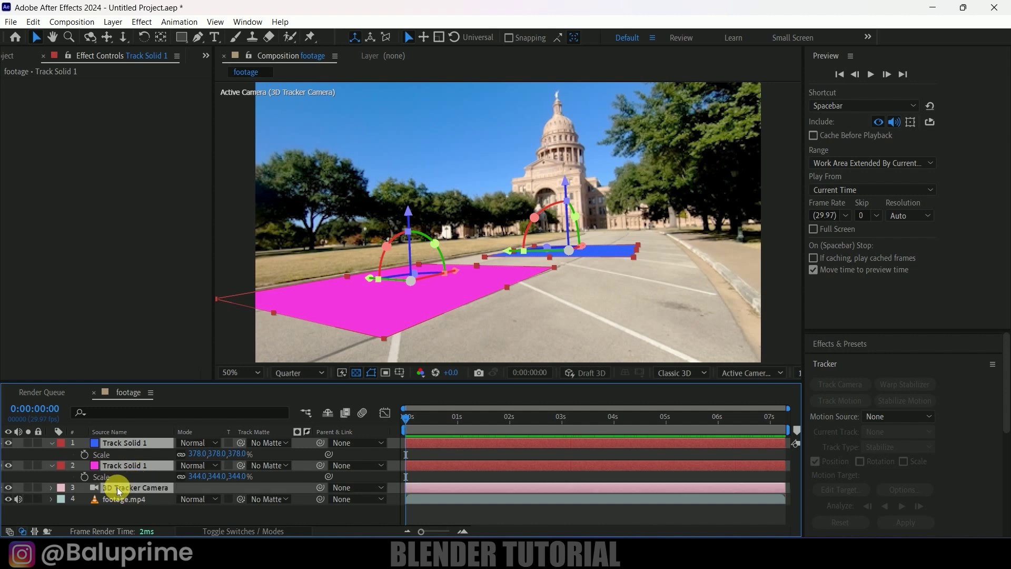
{"action": "left_click", "coordinate": [12, 22]}
{"action": "mouse_move", "coordinate": [58, 337]}
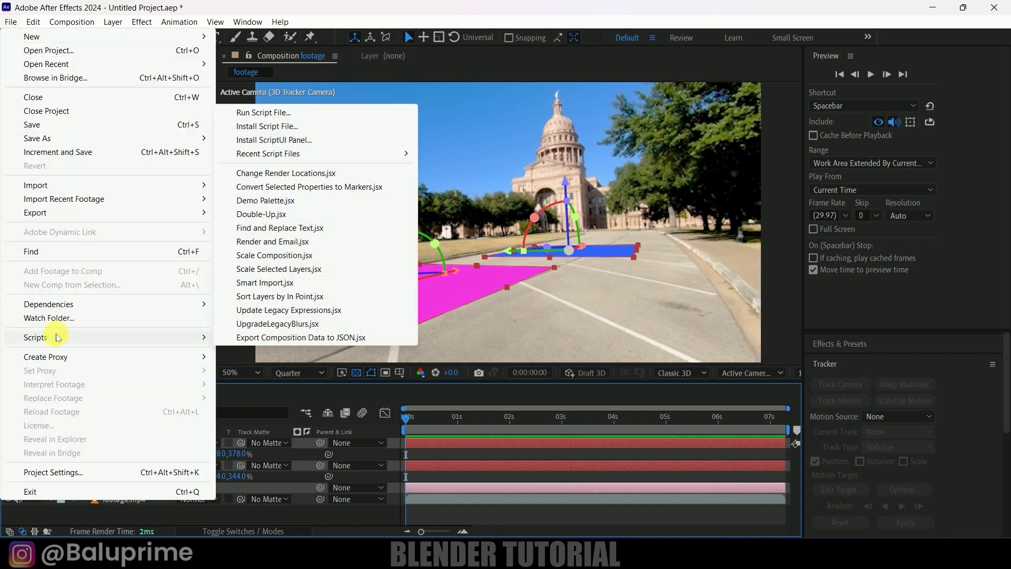
{"action": "left_click", "coordinate": [281, 339]}
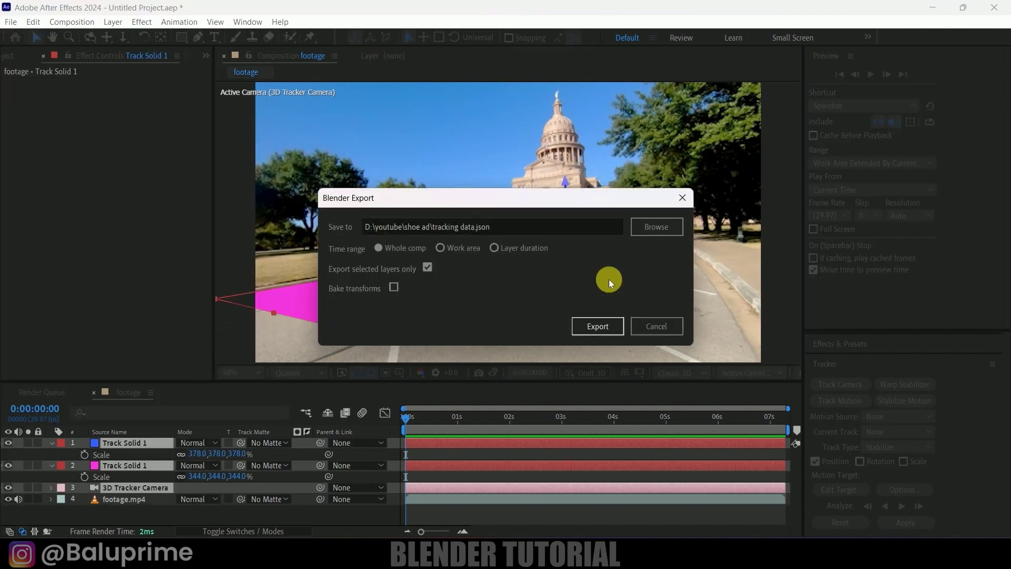
- Export the selected layers' data for the whole comp to the Downloads folder as 1212.json
{"action": "left_click", "coordinate": [655, 226]}
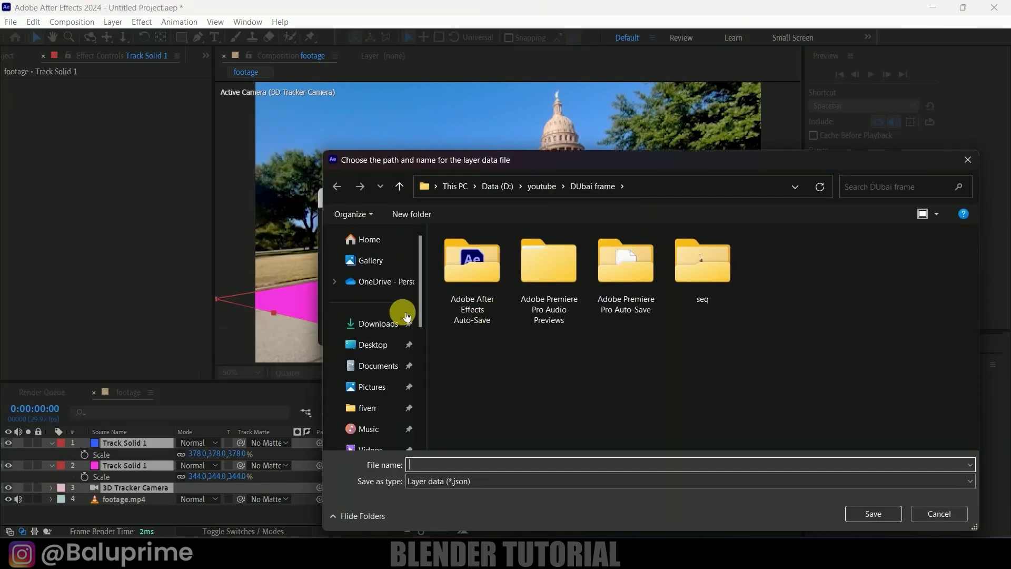
{"action": "left_click", "coordinate": [377, 324]}
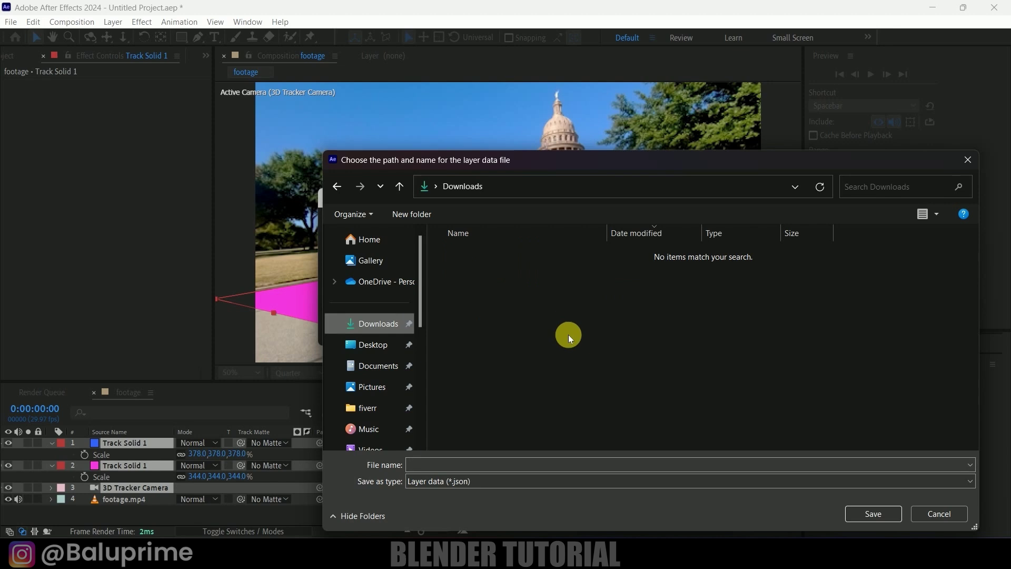
{"action": "left_click", "coordinate": [453, 465]}
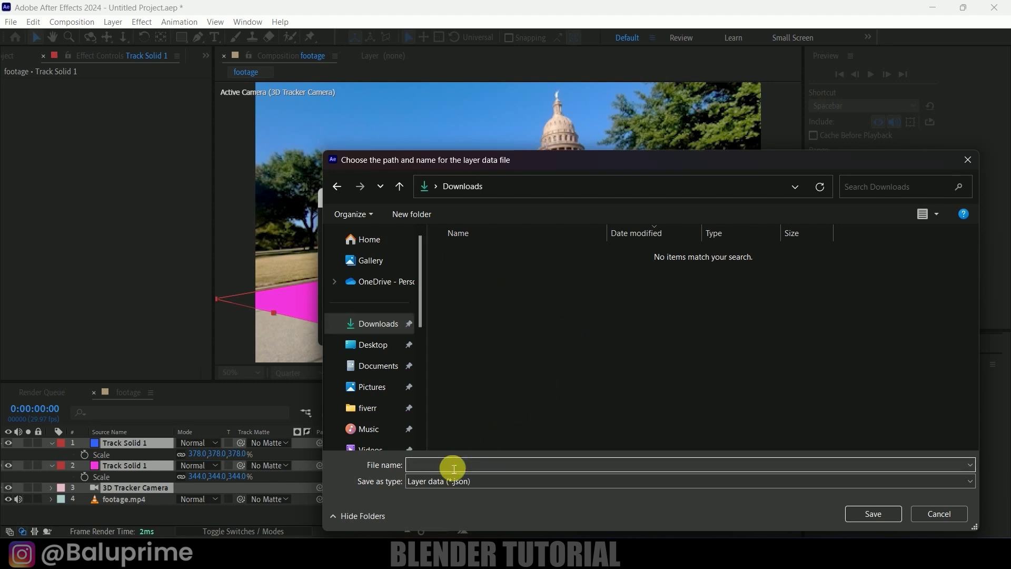
{"action": "key", "text": "Return"}
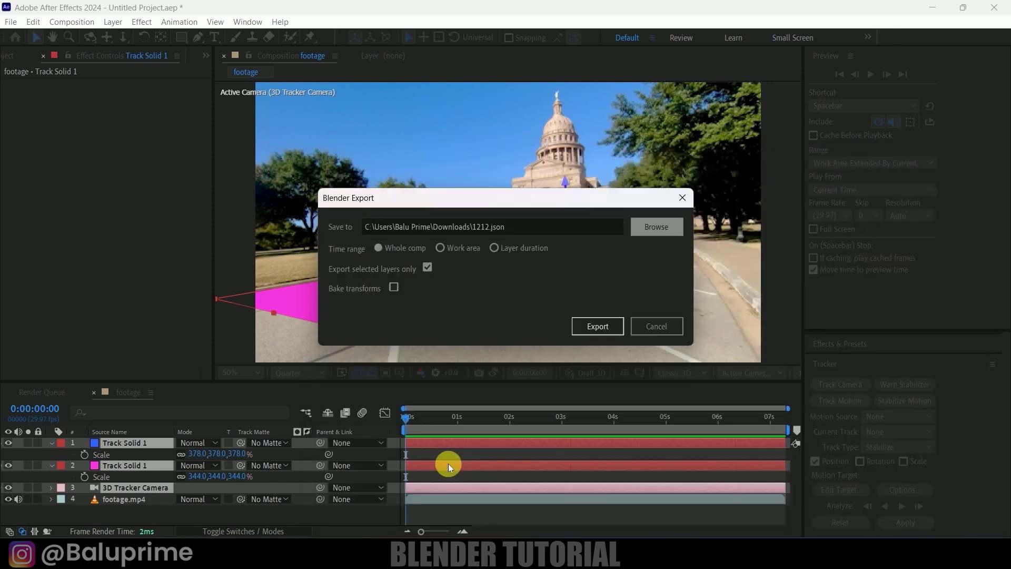
{"action": "left_click", "coordinate": [589, 328]}
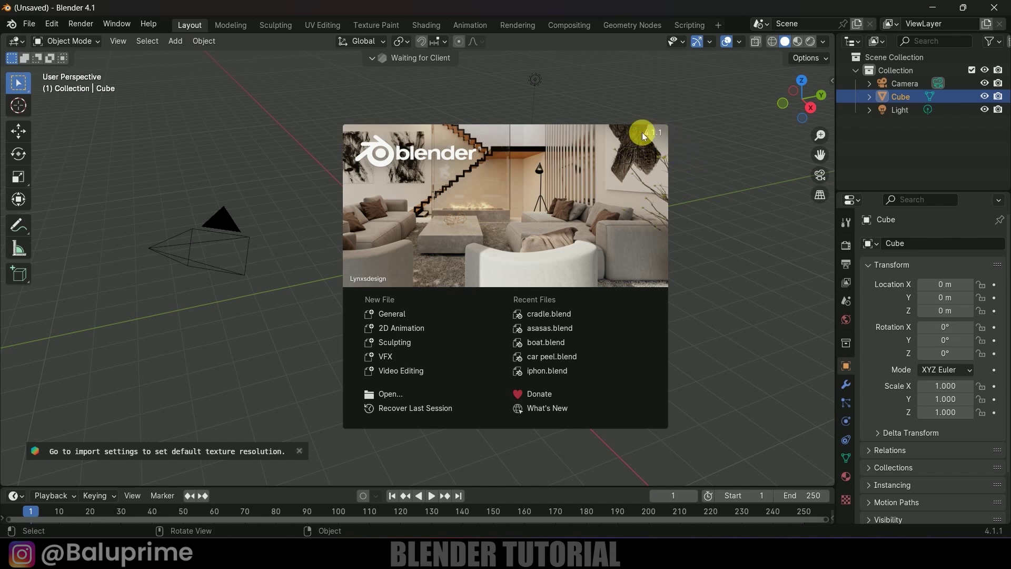
- In Blender, dismiss the splash screen and delete all the default scene objects
{"action": "left_click", "coordinate": [742, 276]}
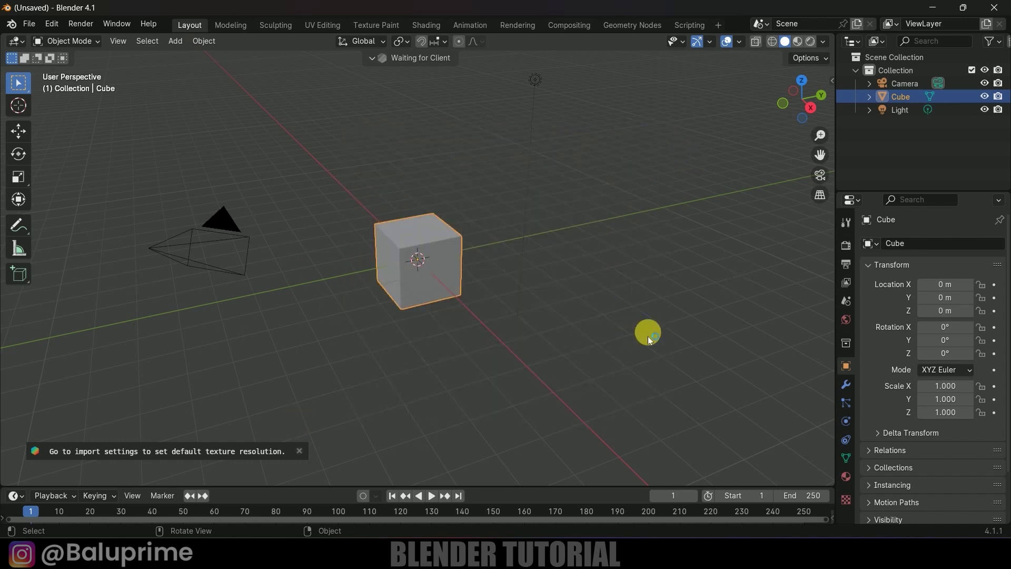
{"action": "key", "text": "a"}
{"action": "key", "text": "Delete"}
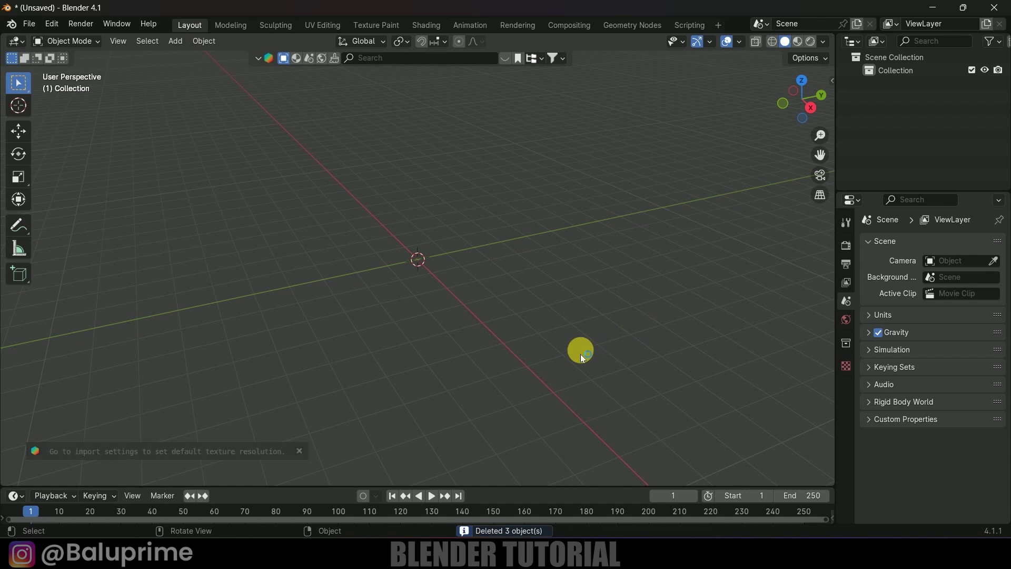
- Import 1212.json from the Downloads folder as converted After Effects composition data
{"action": "left_click", "coordinate": [29, 24]}
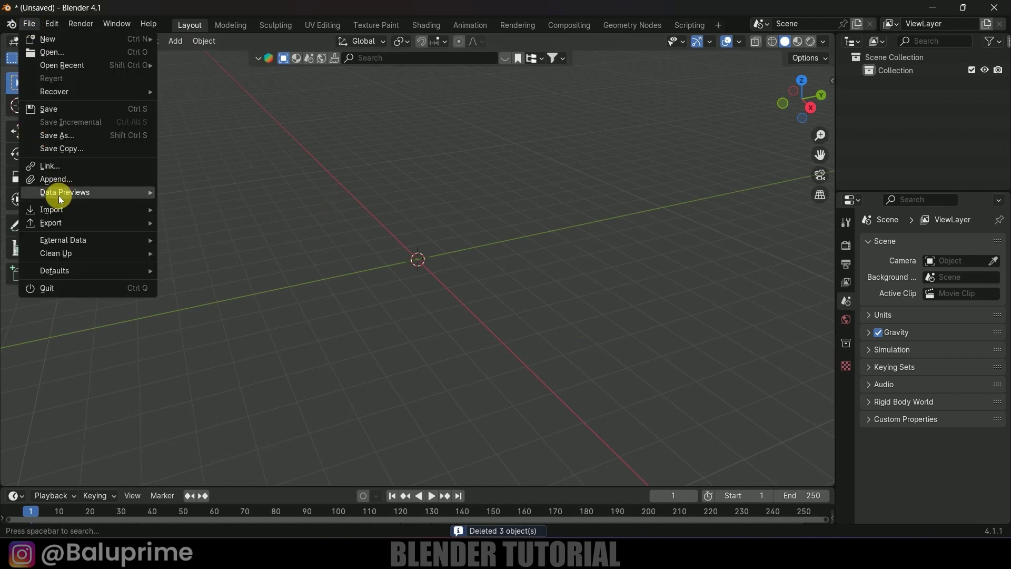
{"action": "mouse_move", "coordinate": [47, 209]}
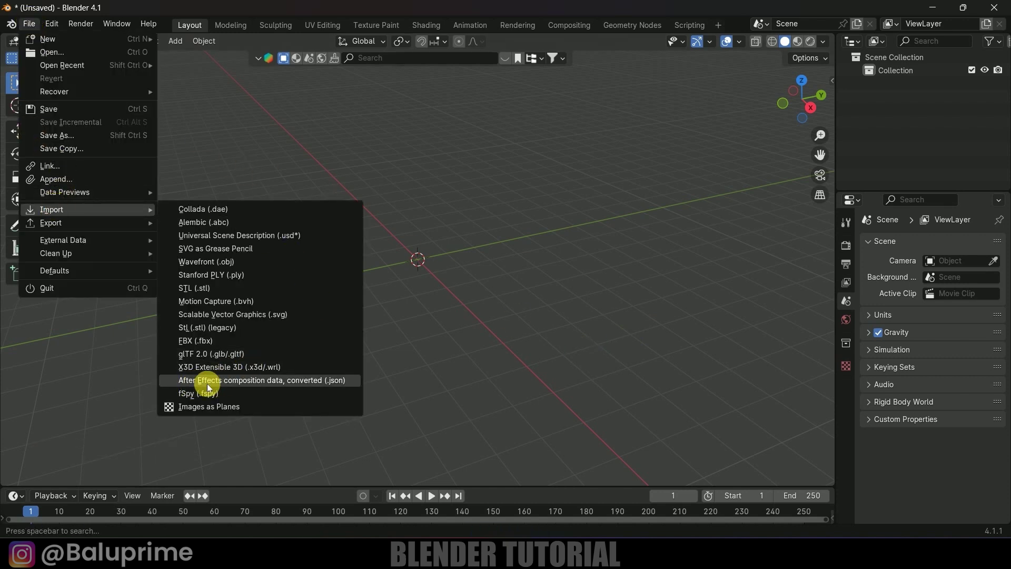
{"action": "left_click", "coordinate": [248, 380]}
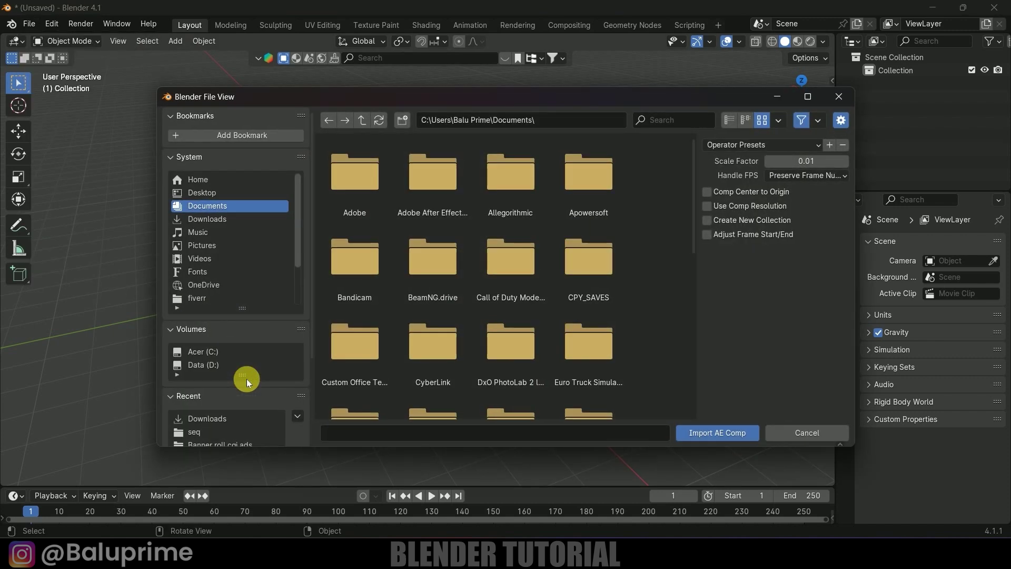
{"action": "left_click", "coordinate": [211, 220]}
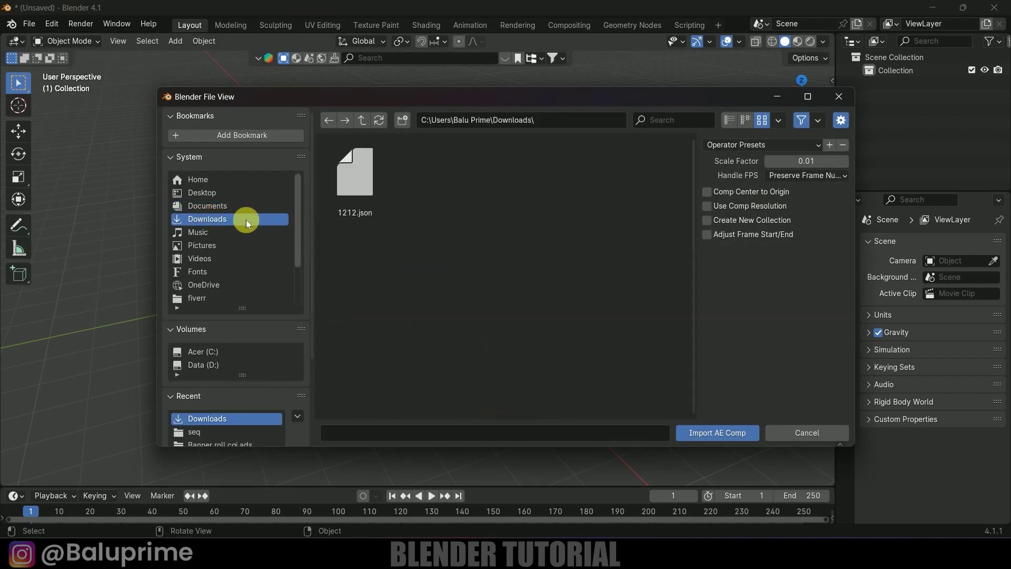
{"action": "left_click", "coordinate": [353, 184]}
{"action": "left_click", "coordinate": [720, 433]}
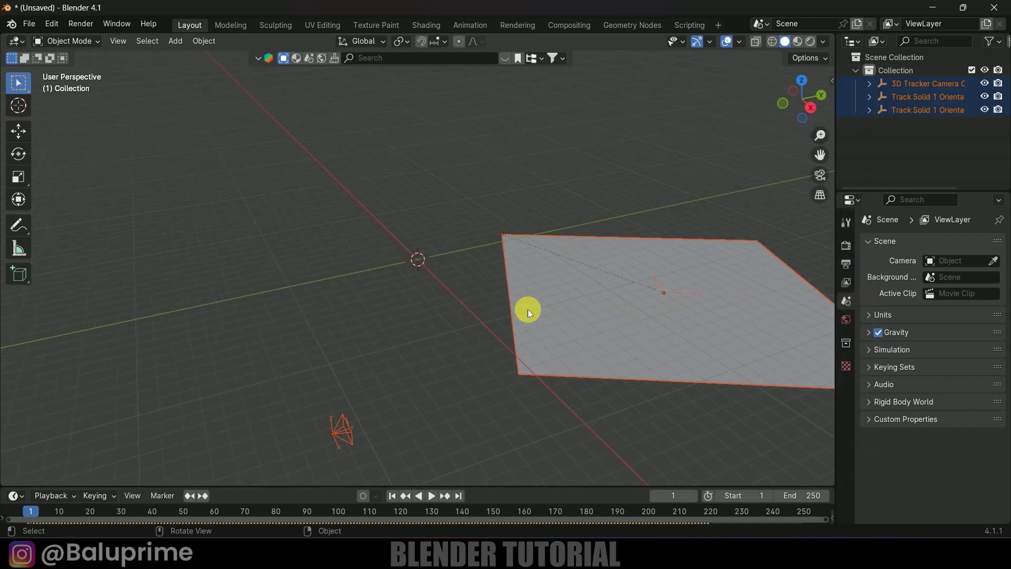
- View the imported scene through the tracked camera and enable Background Images for the 3D Tracker Camera
{"action": "scroll", "coordinate": [527, 308], "scroll_direction": "down", "scroll_amount": 4}
{"action": "middle_click_drag", "start_coordinate": [515, 342], "coordinate": [574, 350]}
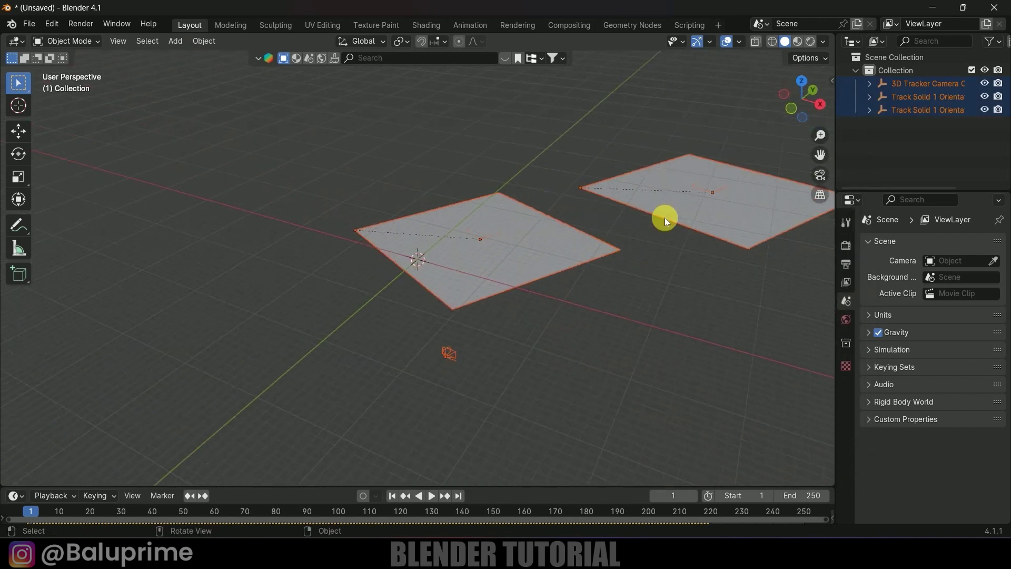
{"action": "left_click", "coordinate": [454, 354]}
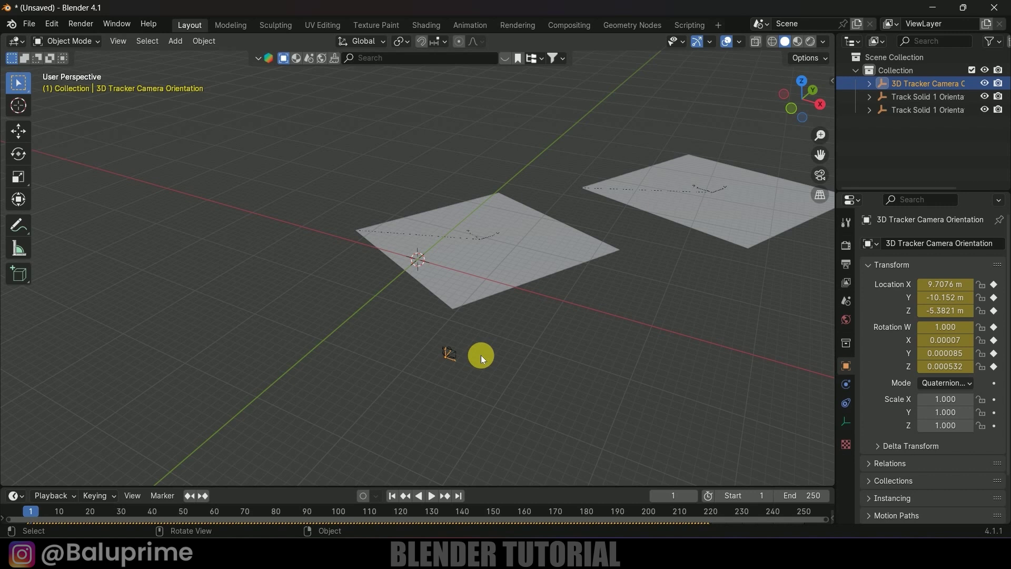
{"action": "key", "text": "KP_0"}
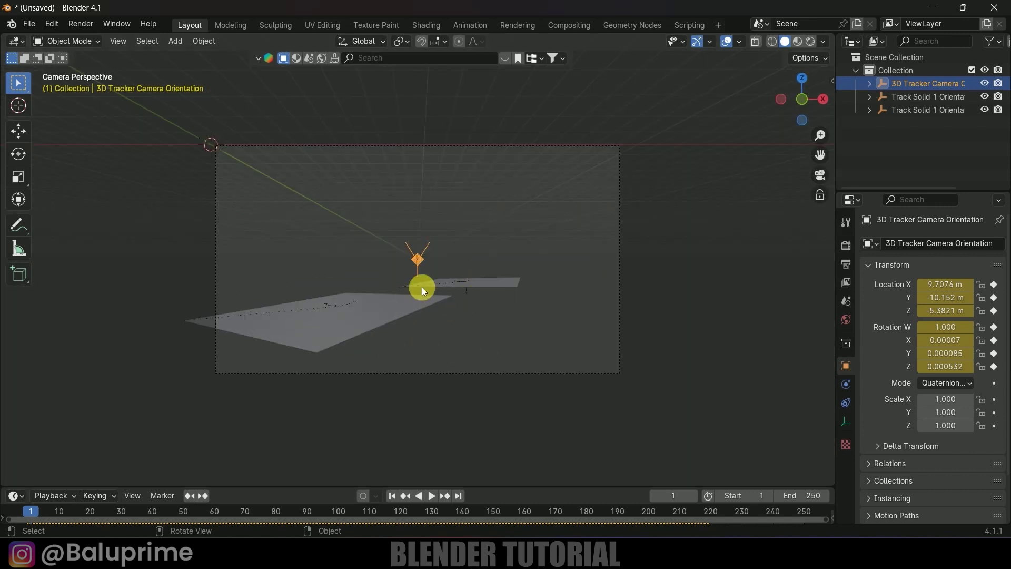
{"action": "left_click", "coordinate": [618, 305]}
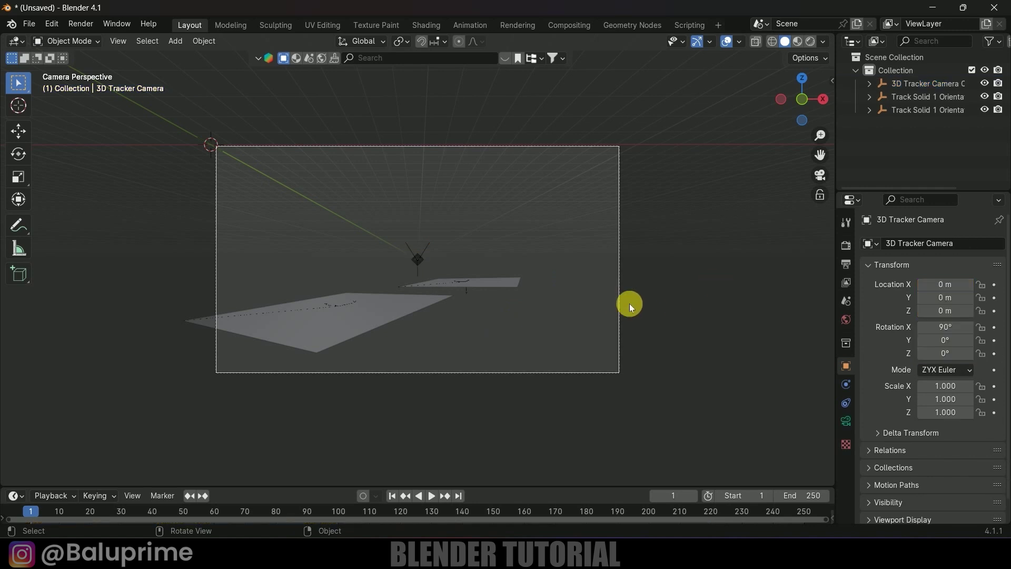
{"action": "left_click", "coordinate": [845, 423]}
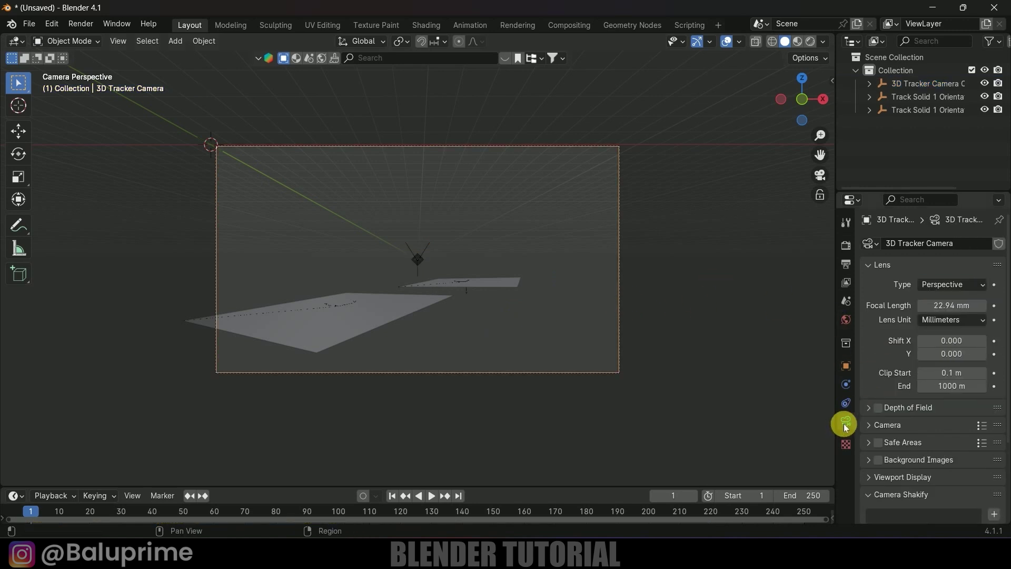
{"action": "left_click", "coordinate": [877, 460]}
{"action": "left_click", "coordinate": [870, 461]}
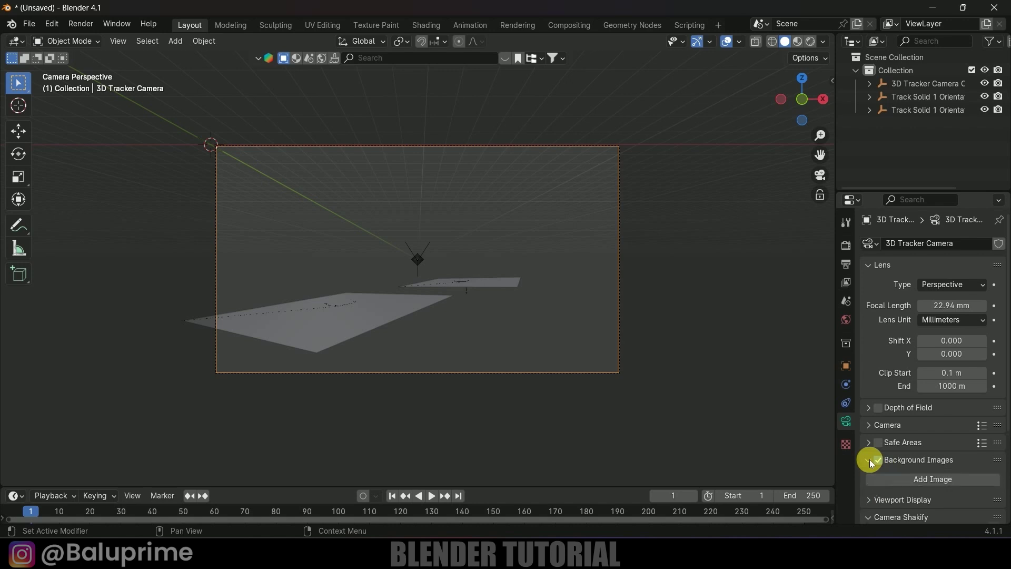
- Add footage.mp4 from the Downloads folder as a movie clip background for the camera
{"action": "scroll", "coordinate": [870, 461], "scroll_direction": "down", "scroll_amount": 5}
{"action": "left_click", "coordinate": [915, 375]}
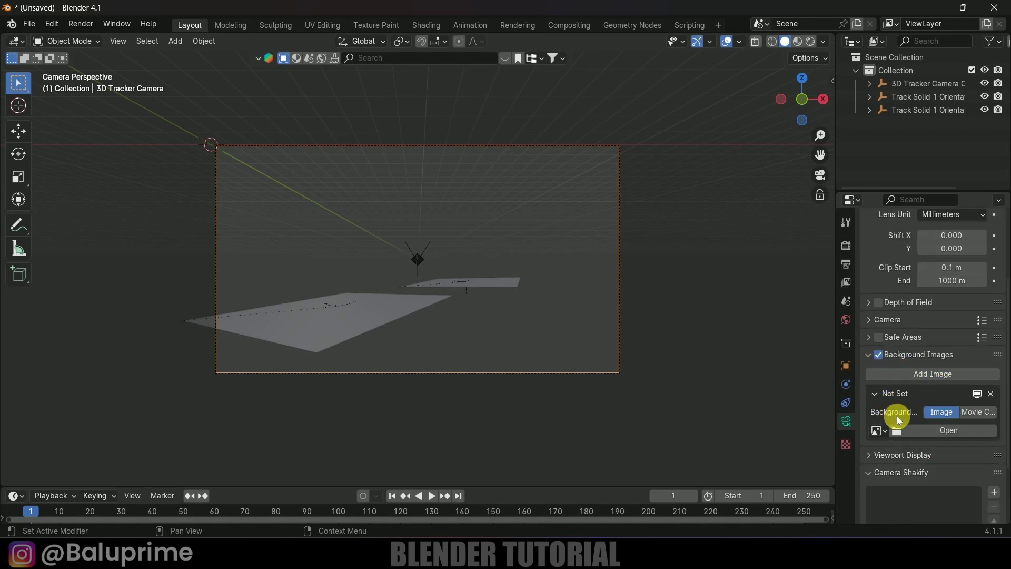
{"action": "left_click", "coordinate": [975, 411]}
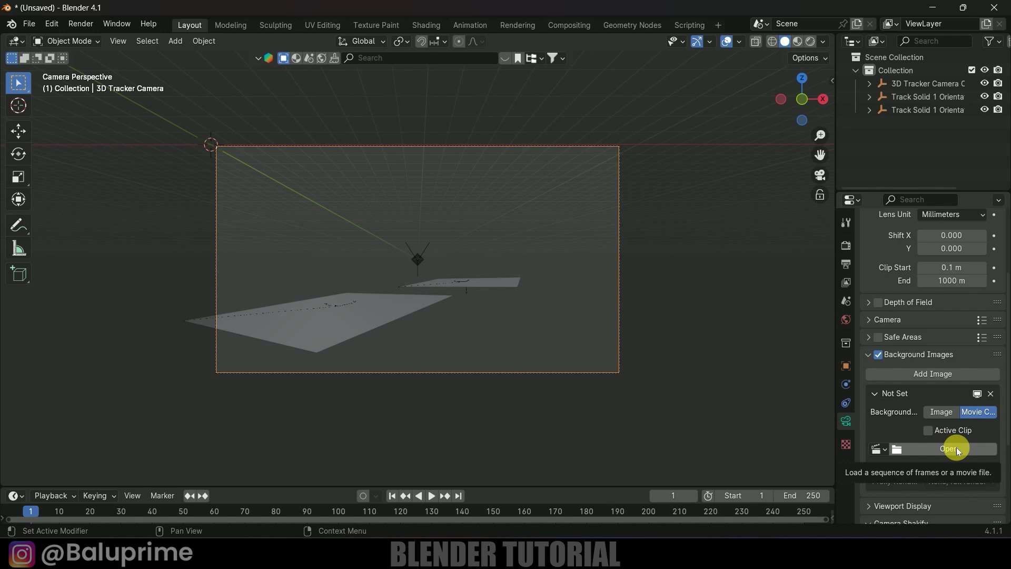
{"action": "left_click", "coordinate": [933, 449]}
{"action": "left_click", "coordinate": [203, 218]}
{"action": "left_click", "coordinate": [365, 182]}
{"action": "left_click", "coordinate": [721, 433]}
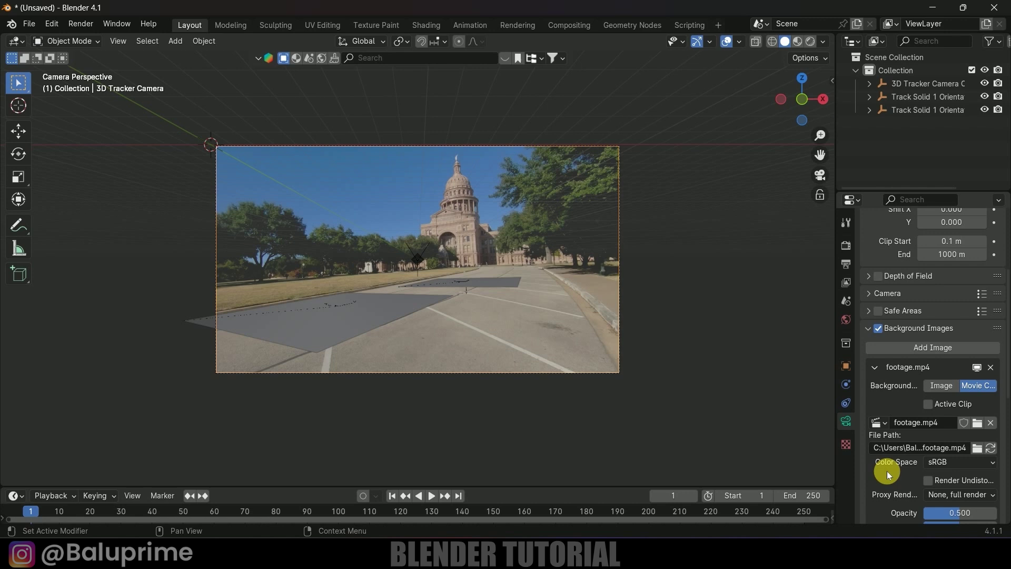
- Set the background clip's opacity to 1.000 and play the animation to check the track against the footage
{"action": "scroll", "coordinate": [887, 471], "scroll_direction": "down", "scroll_amount": 5}
{"action": "left_click_drag", "start_coordinate": [941, 433], "coordinate": [995, 433]}
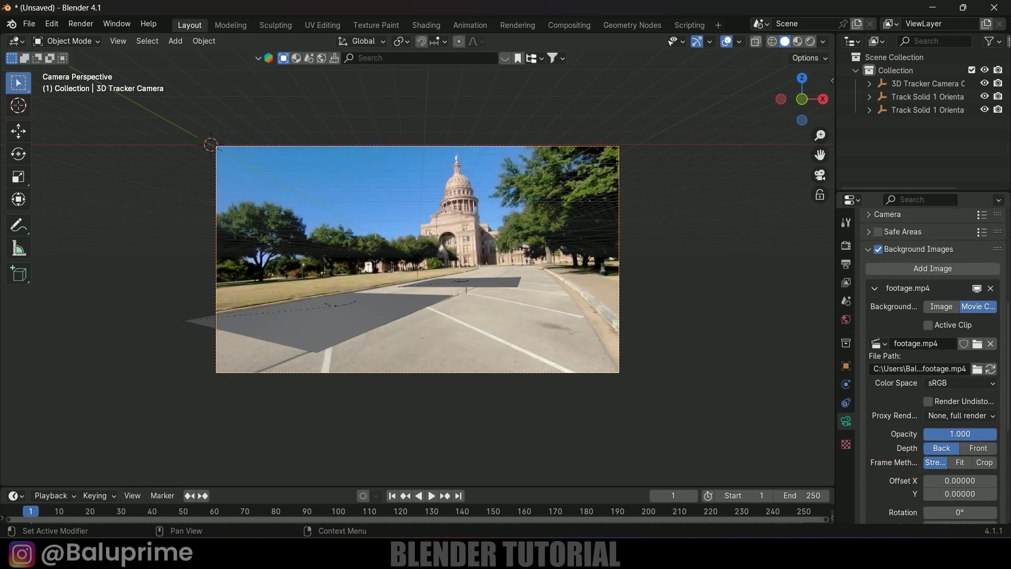
{"action": "key", "text": "space"}
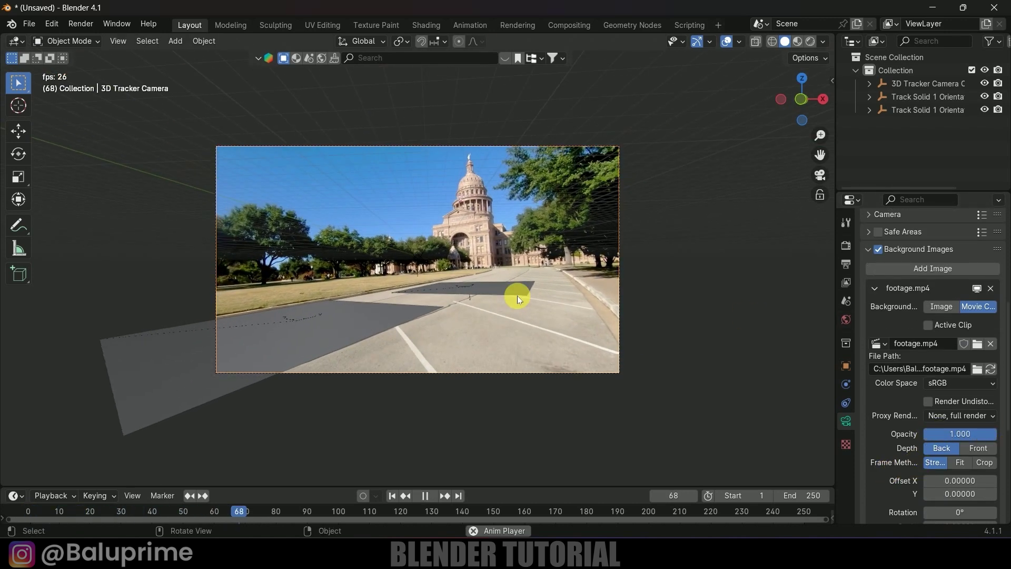
{"action": "key", "text": "Escape"}
- Enlarge the timeline and shift the 3D Tracker Camera Orientation keyframes one frame later so they start at frame 1
{"action": "left_click_drag", "start_coordinate": [508, 488], "coordinate": [508, 451]}
{"action": "left_click", "coordinate": [421, 239]}
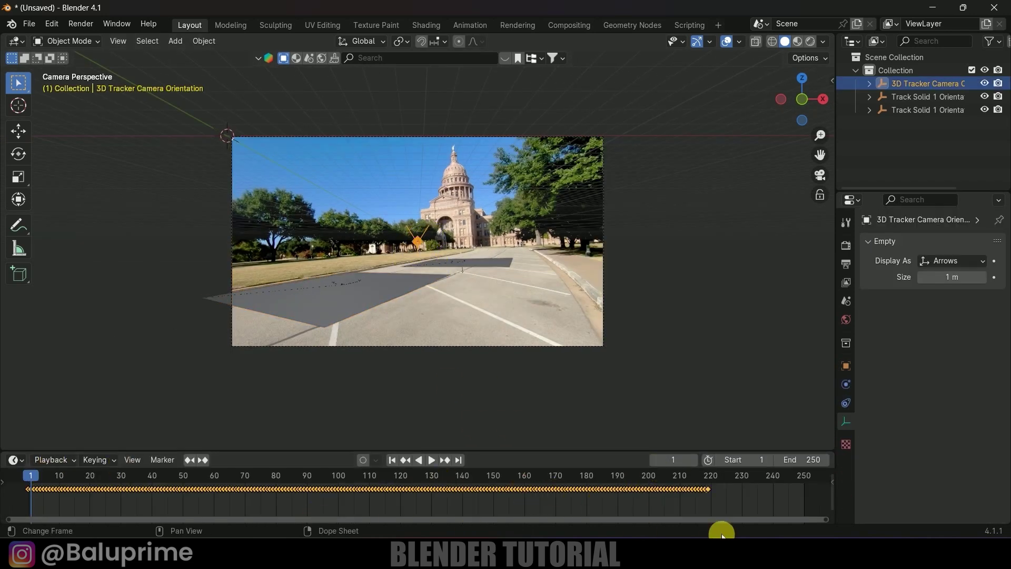
{"action": "left_click_drag", "start_coordinate": [826, 520], "coordinate": [232, 510]}
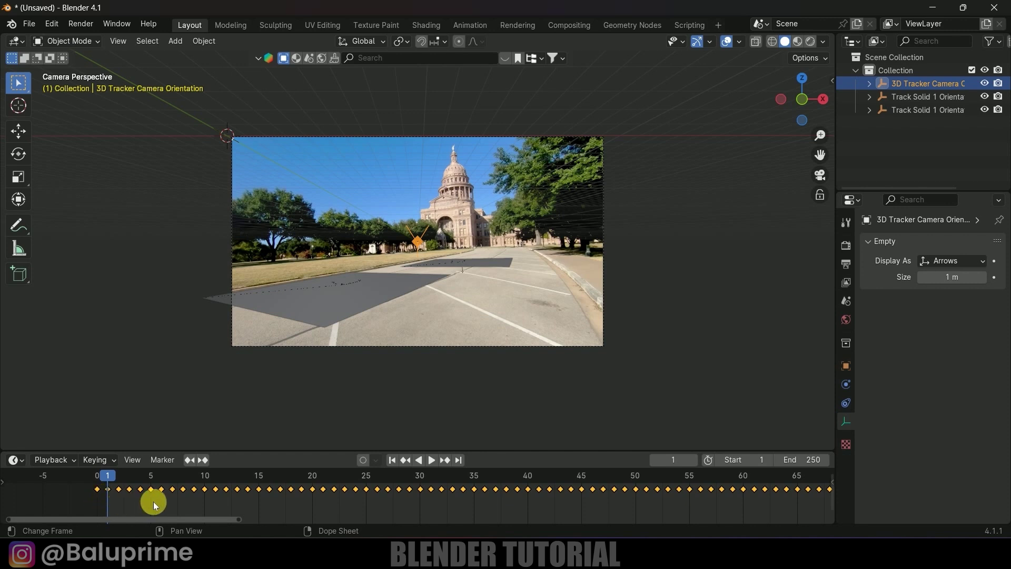
{"action": "key", "text": "g"}
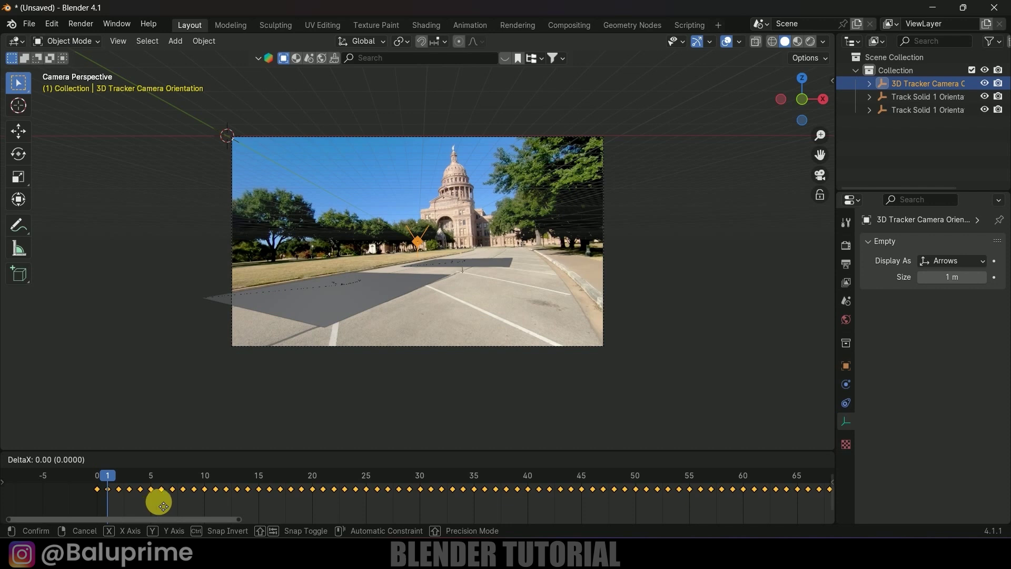
{"action": "left_click", "coordinate": [169, 504]}
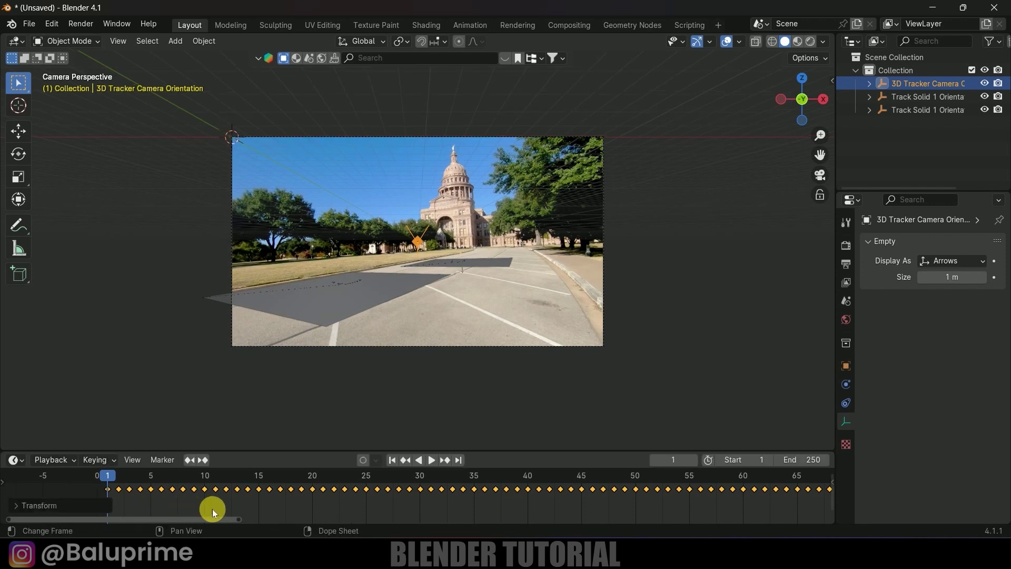
- Find the end of the camera's keyframes and set the scene's end frame to 219
{"action": "left_click_drag", "start_coordinate": [264, 517], "coordinate": [794, 505]}
{"action": "left_click", "coordinate": [756, 476]}
{"action": "left_click_drag", "start_coordinate": [750, 478], "coordinate": [748, 479]}
{"action": "key", "text": "Left"}
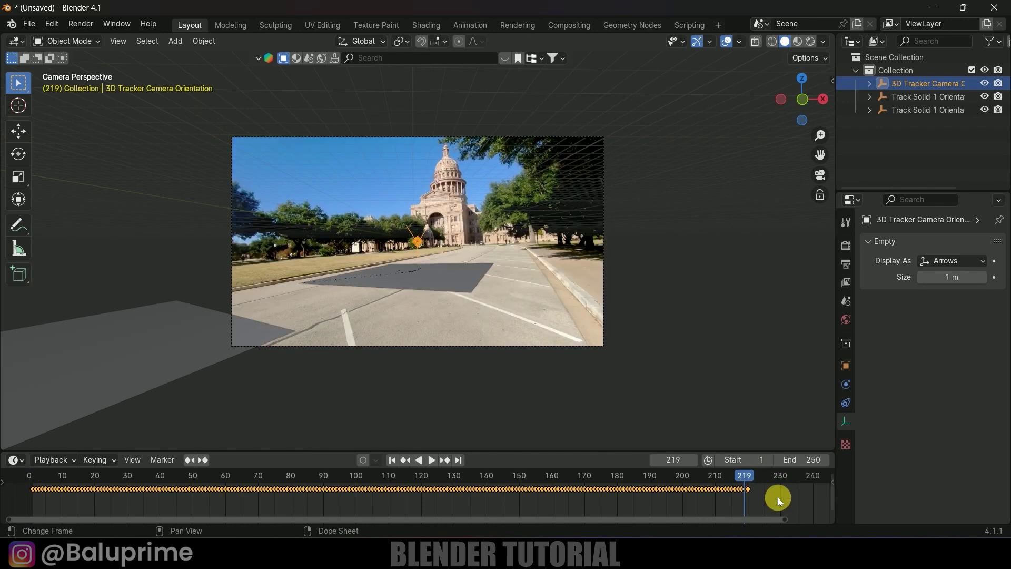
{"action": "left_click", "coordinate": [819, 461]}
{"action": "type", "text": "219"}
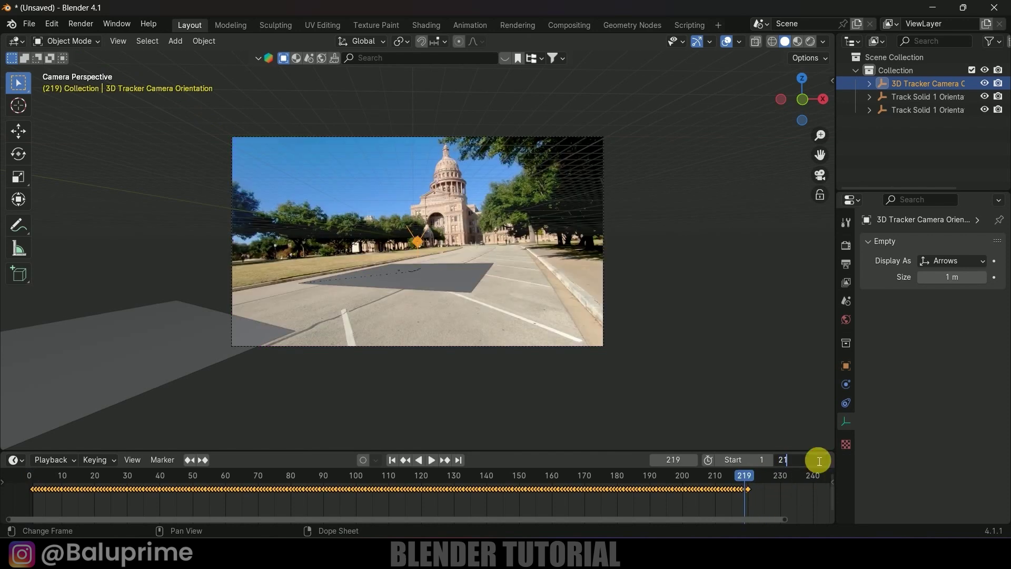
{"action": "key", "text": "Return"}
- Play the animation from the first frame to check that the planes stay locked to the road
{"action": "key", "text": "shift+Left"}
{"action": "key", "text": "space"}
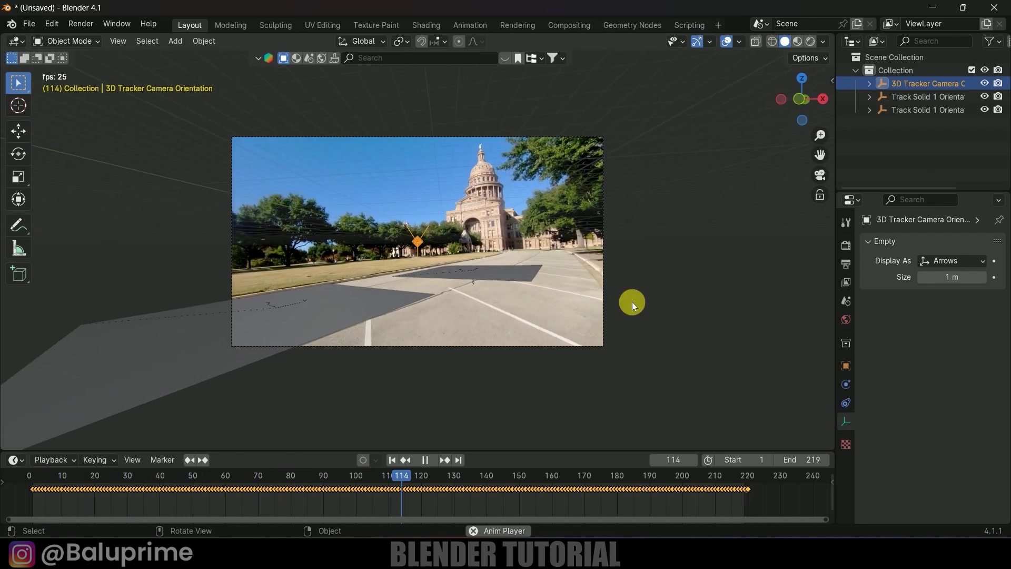
{"action": "key", "text": "space"}
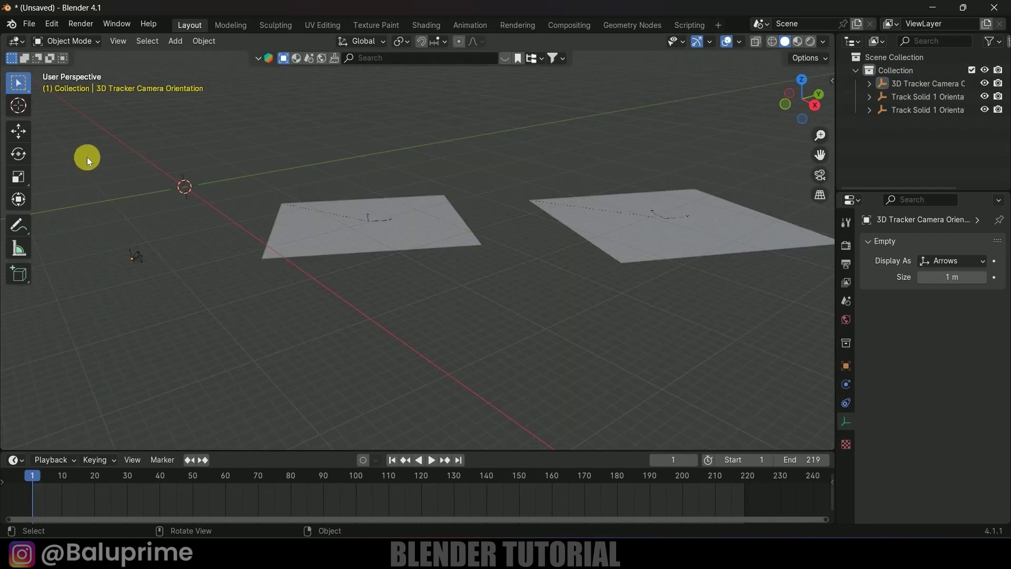
- Select only the 3D Tracker Camera and snap the 3D cursor to it
{"action": "left_click_drag", "start_coordinate": [86, 157], "coordinate": [733, 334]}
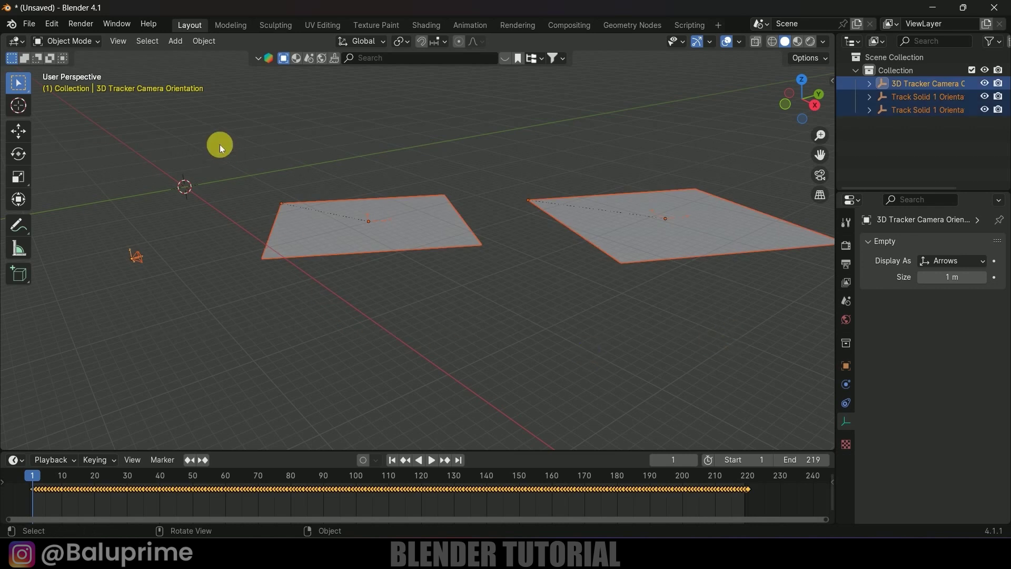
{"action": "left_click", "coordinate": [410, 359]}
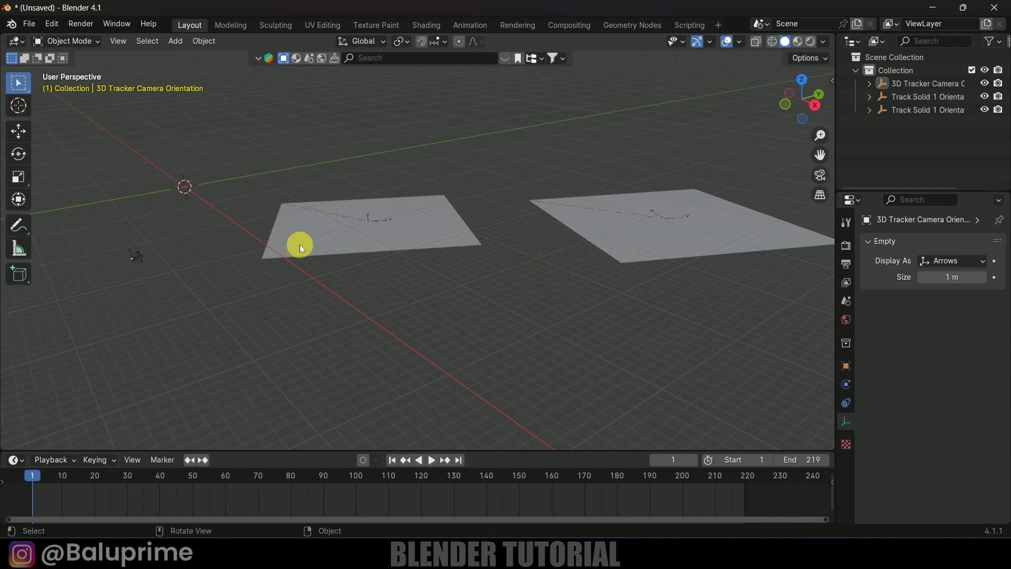
{"action": "scroll", "coordinate": [122, 280], "scroll_direction": "up", "scroll_amount": 3}
{"action": "middle_click_drag", "start_coordinate": [121, 280], "coordinate": [289, 271], "text": "shift"}
{"action": "left_click", "coordinate": [151, 250]}
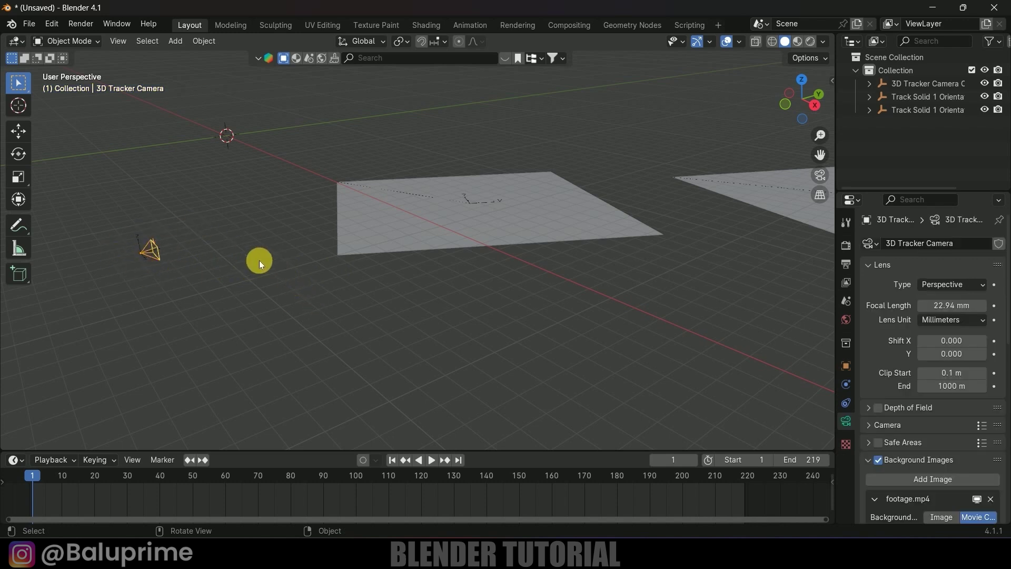
{"action": "key", "text": "shift+s"}
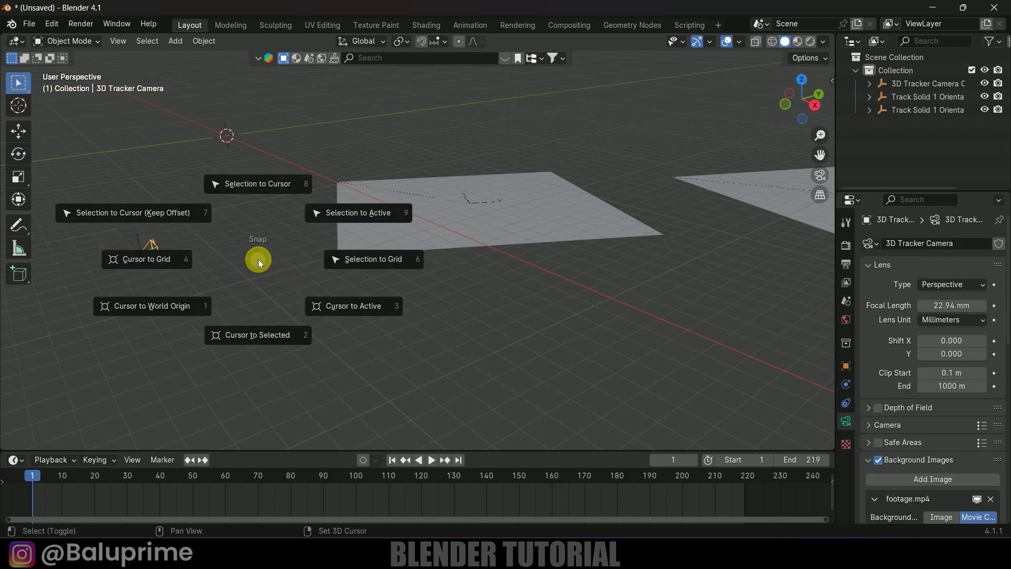
{"action": "left_click", "coordinate": [257, 334]}
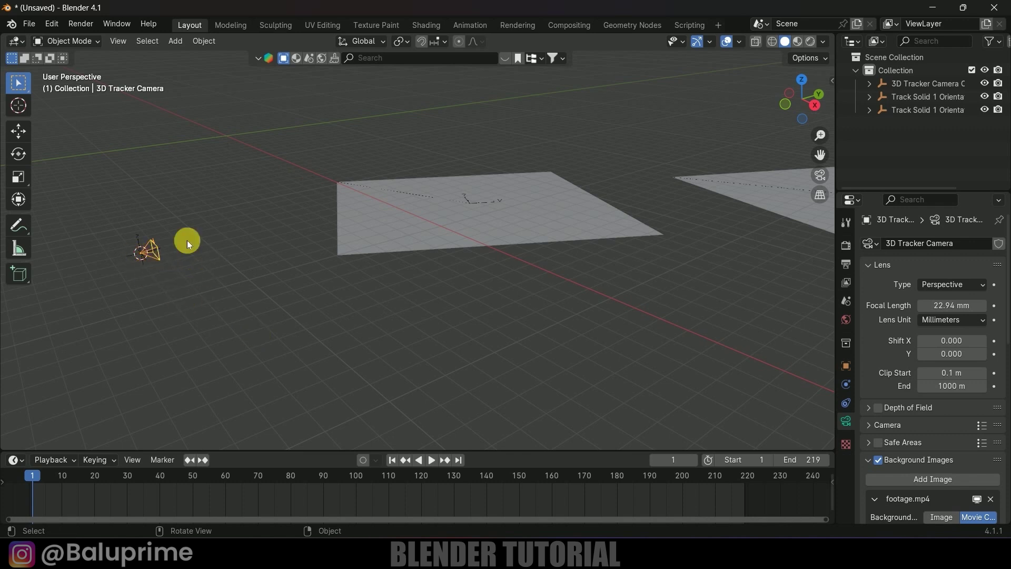
- Add a Plain Axes empty at the 3D cursor and scale it up well beyond the camera's size
{"action": "left_click", "coordinate": [175, 41]}
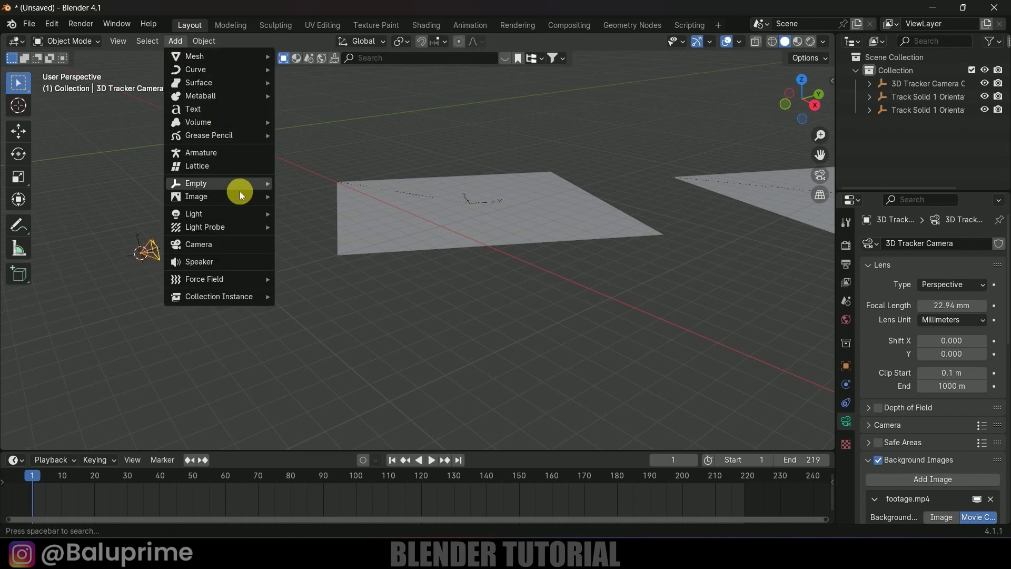
{"action": "mouse_move", "coordinate": [200, 183]}
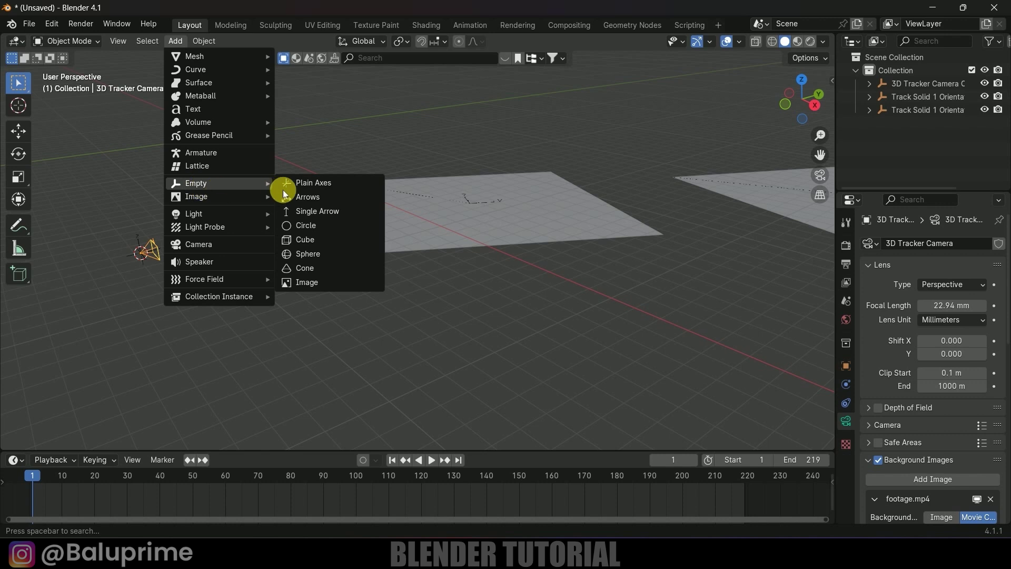
{"action": "left_click", "coordinate": [316, 180]}
{"action": "key", "text": "s"}
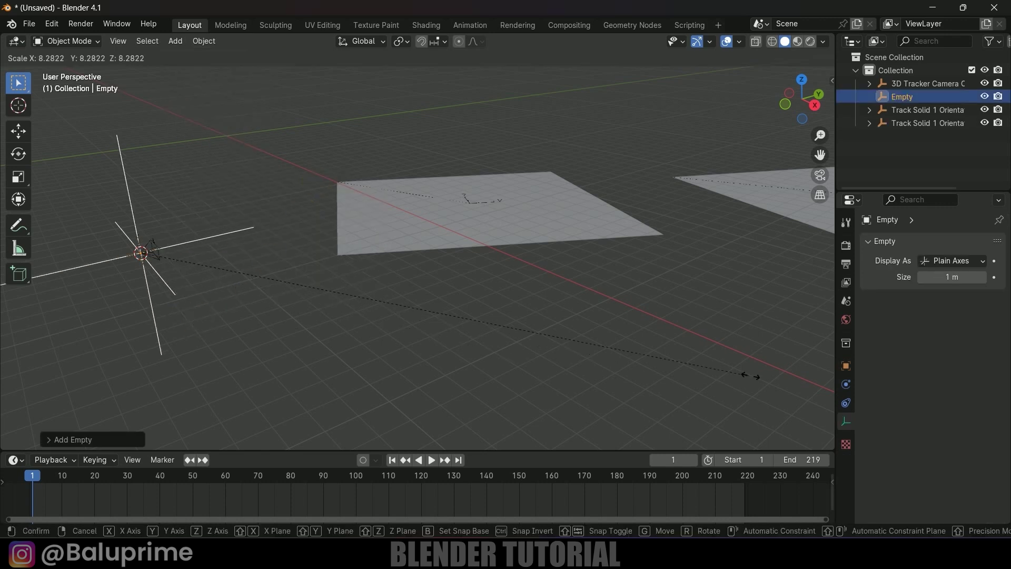
{"action": "left_click", "coordinate": [251, 286]}
- Parent the 3D Tracker Camera Orientation empty to the new Plain Axes empty with Object (Keep Transform)
{"action": "middle_click_drag", "start_coordinate": [252, 286], "coordinate": [482, 289]}
{"action": "left_click", "coordinate": [289, 135]}
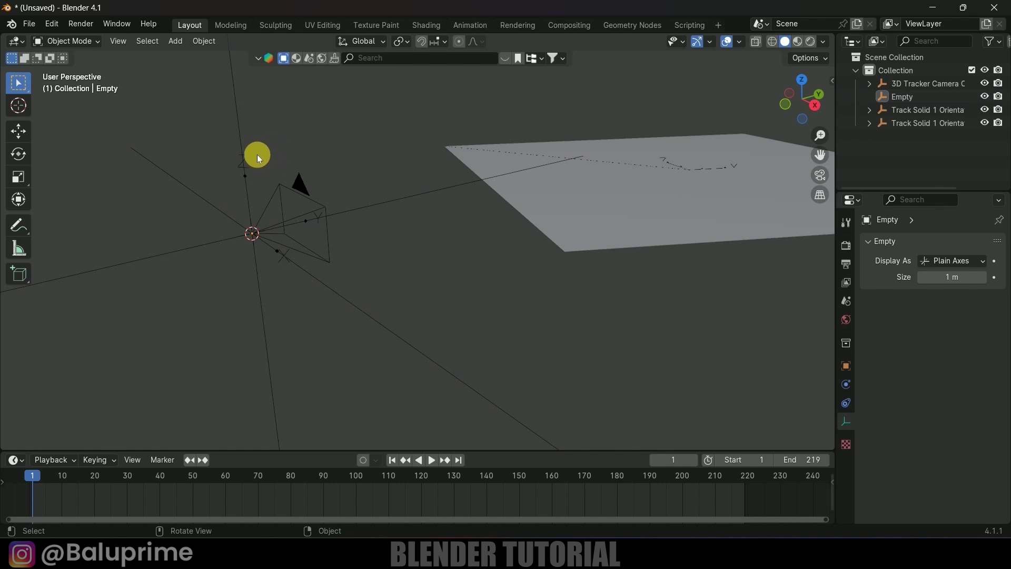
{"action": "left_click", "coordinate": [247, 155]}
{"action": "left_click", "coordinate": [299, 182]}
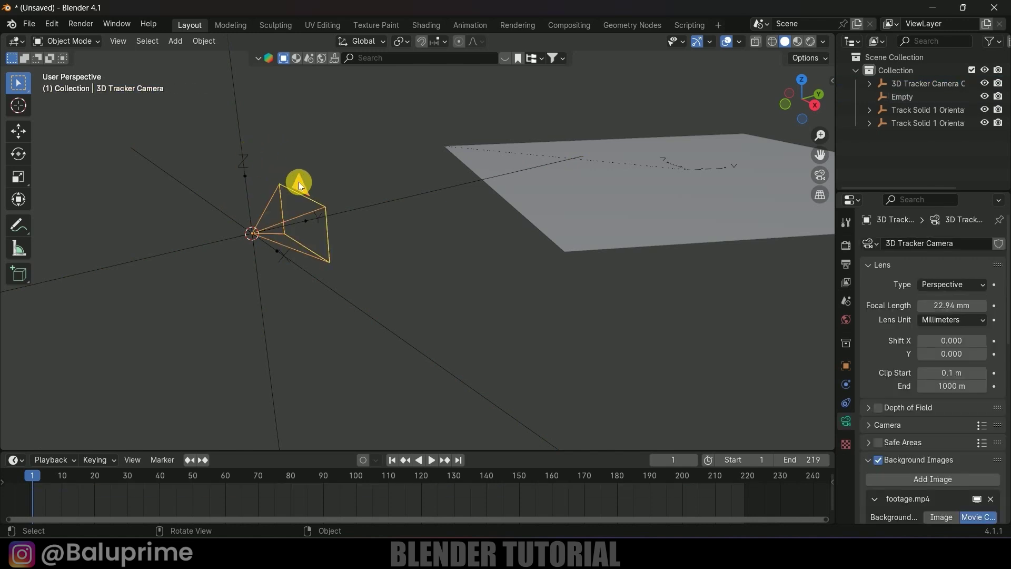
{"action": "left_click", "coordinate": [248, 161]}
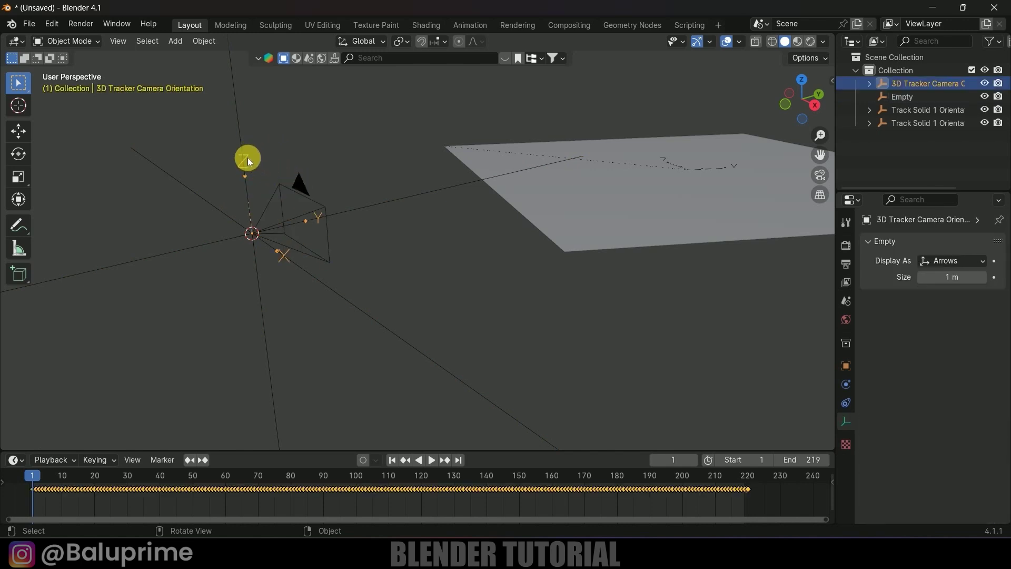
{"action": "left_click", "coordinate": [238, 117], "text": "shift"}
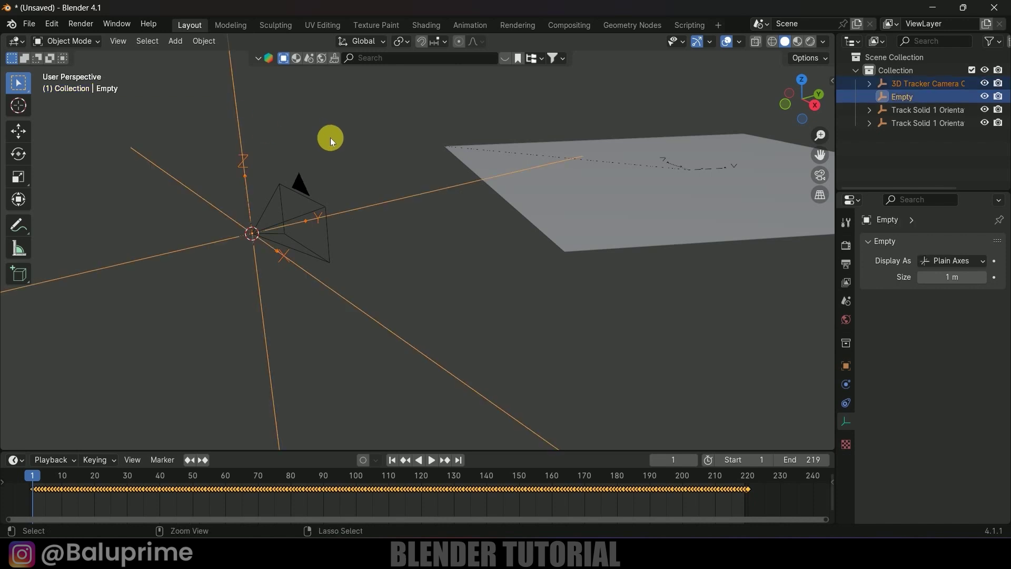
{"action": "key", "text": "ctrl+p"}
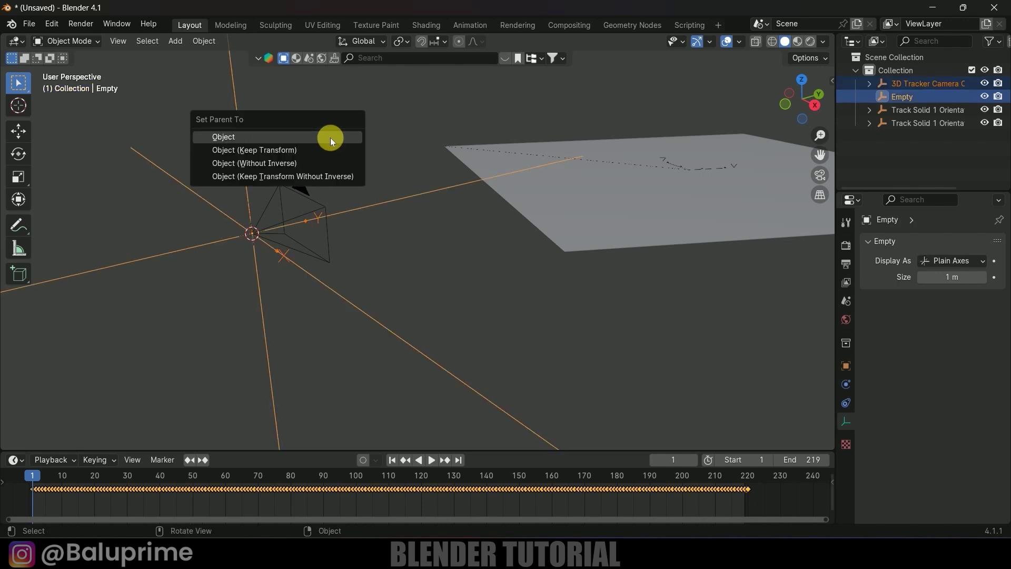
{"action": "left_click", "coordinate": [289, 149]}
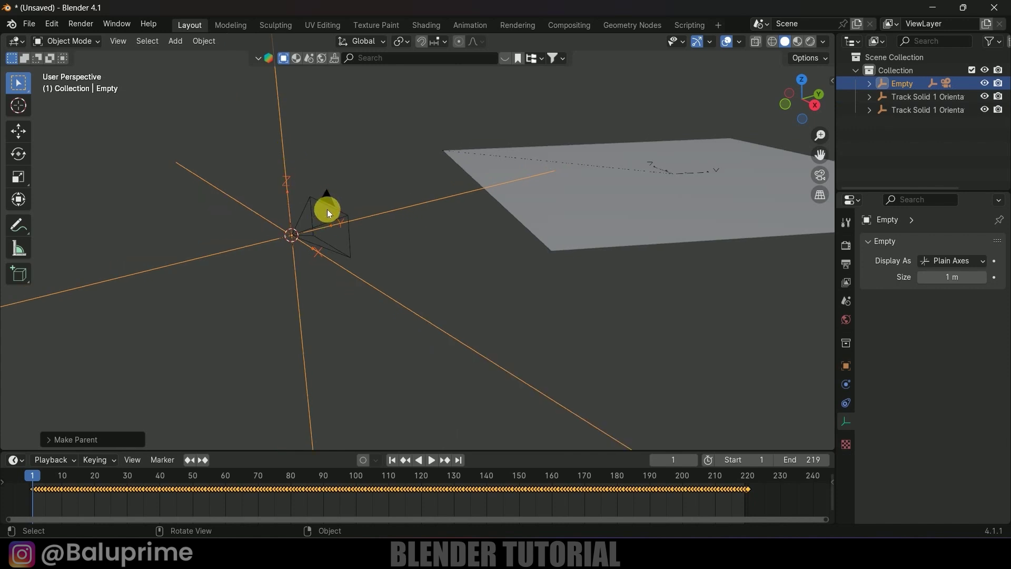
- Parent both track solid planes to the Plain Axes empty with Object (Keep Transform)
{"action": "middle_click_drag", "start_coordinate": [292, 166], "coordinate": [529, 236]}
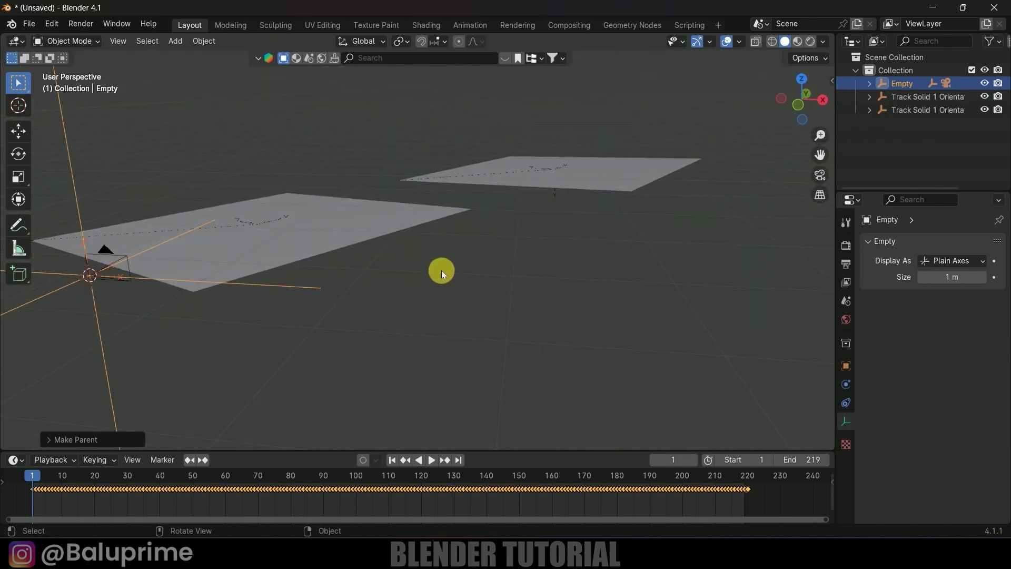
{"action": "left_click", "coordinate": [564, 204]}
{"action": "left_click", "coordinate": [320, 220], "text": "shift"}
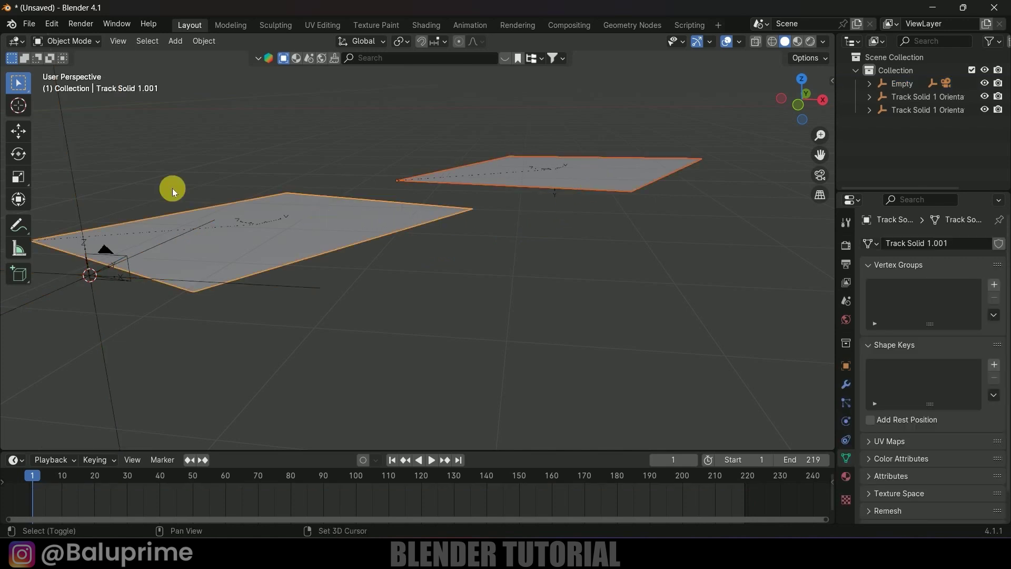
{"action": "left_click", "coordinate": [72, 175], "text": "shift"}
{"action": "key", "text": "ctrl+p"}
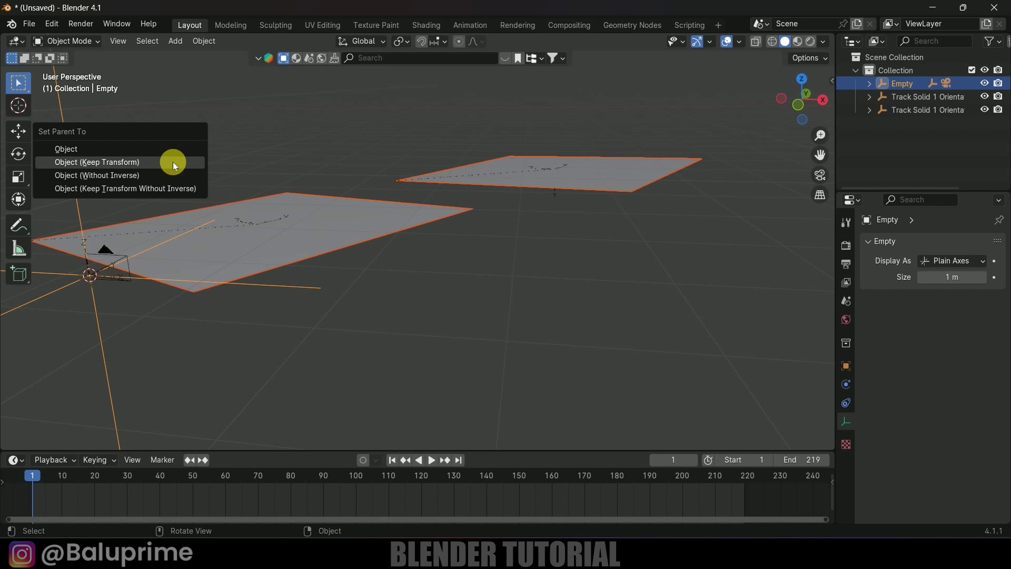
{"action": "left_click", "coordinate": [173, 163]}
{"action": "key", "text": "KP_Decimal"}
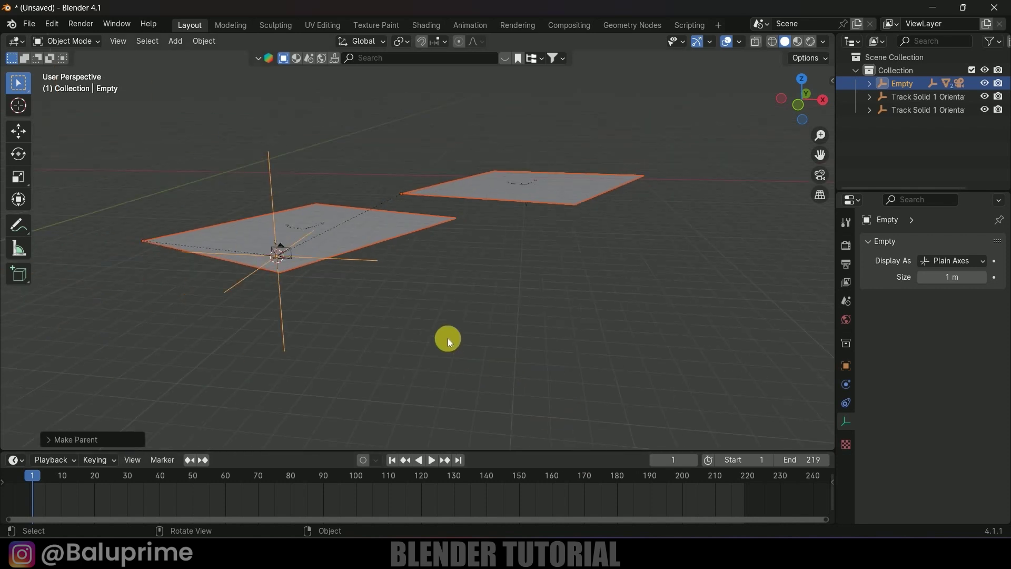
- Select only the Plain Axes empty and raise it in the camera view so the ground grid sits under the road
{"action": "left_click", "coordinate": [372, 256]}
{"action": "left_click", "coordinate": [270, 177]}
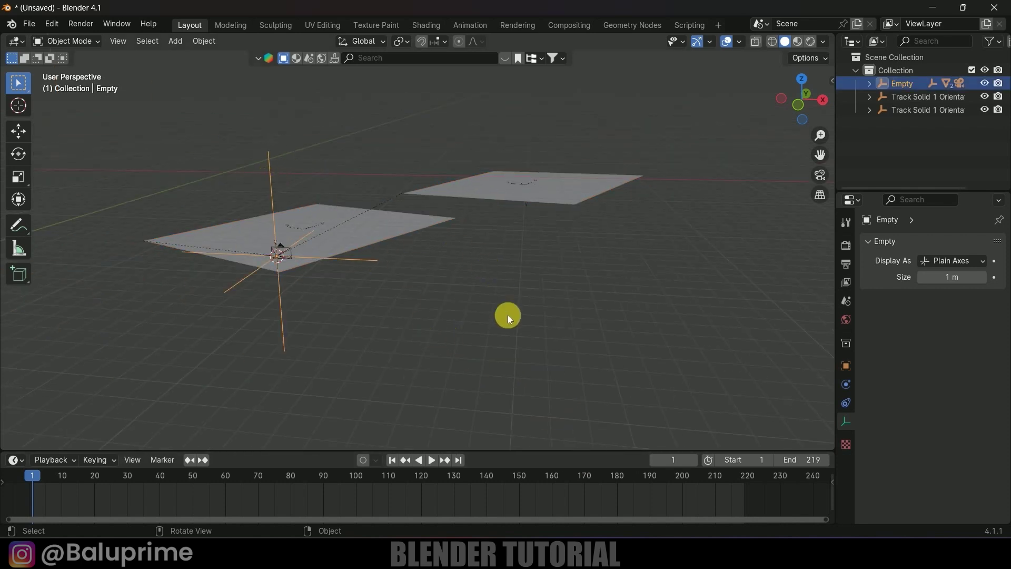
{"action": "key", "text": "KP_0"}
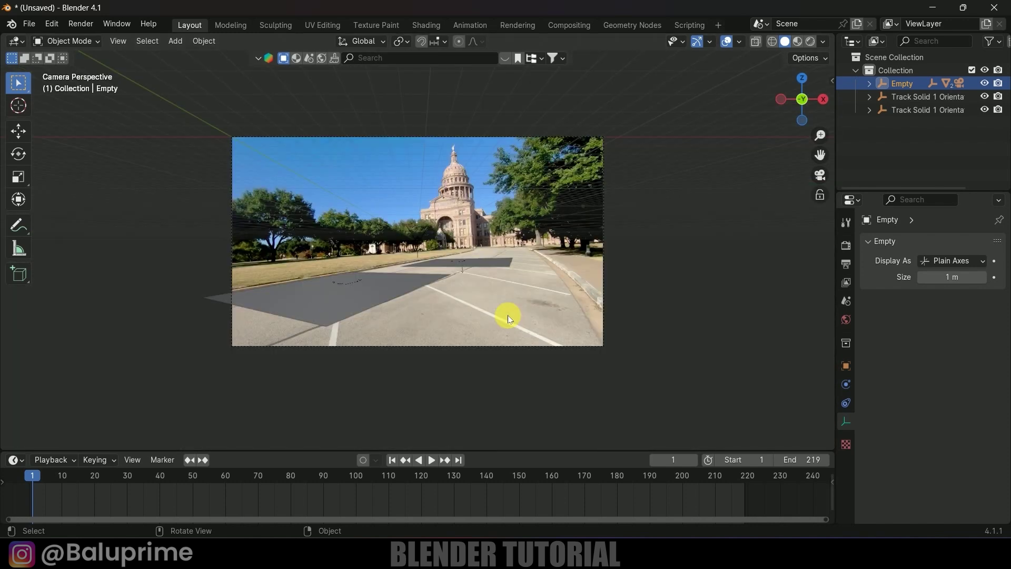
{"action": "key", "text": "g"}
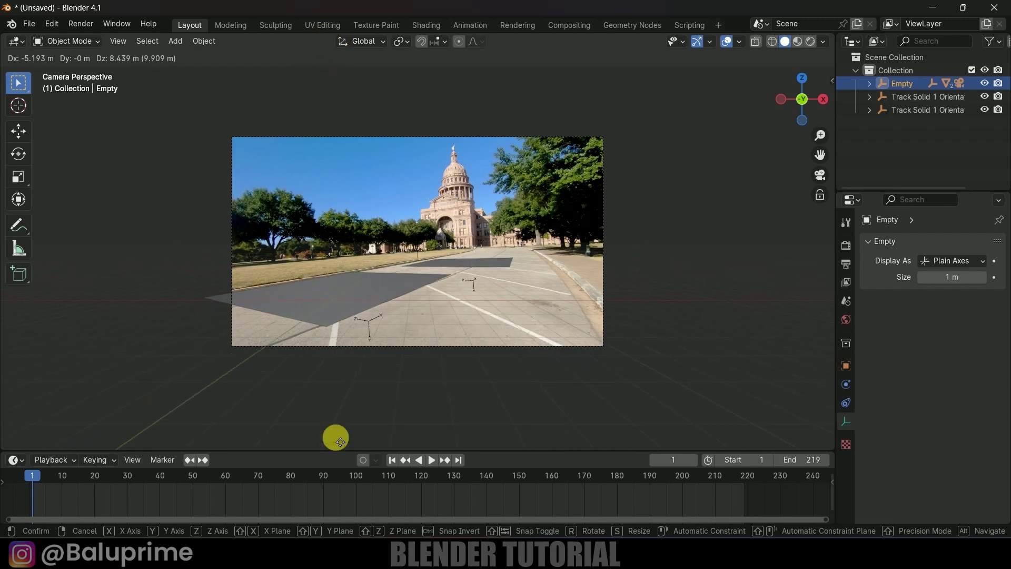
{"action": "left_click", "coordinate": [309, 241]}
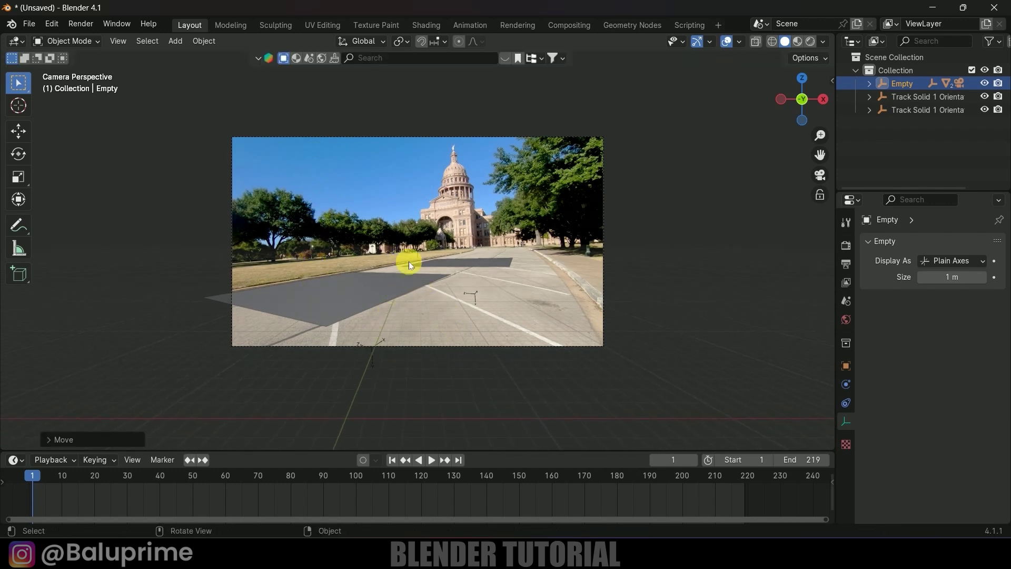
- Restore the empty's selection and move it in top view, bringing the parented planes back toward the world origin
{"action": "middle_click_drag", "start_coordinate": [650, 285], "coordinate": [579, 339]}
{"action": "left_click", "coordinate": [309, 219]}
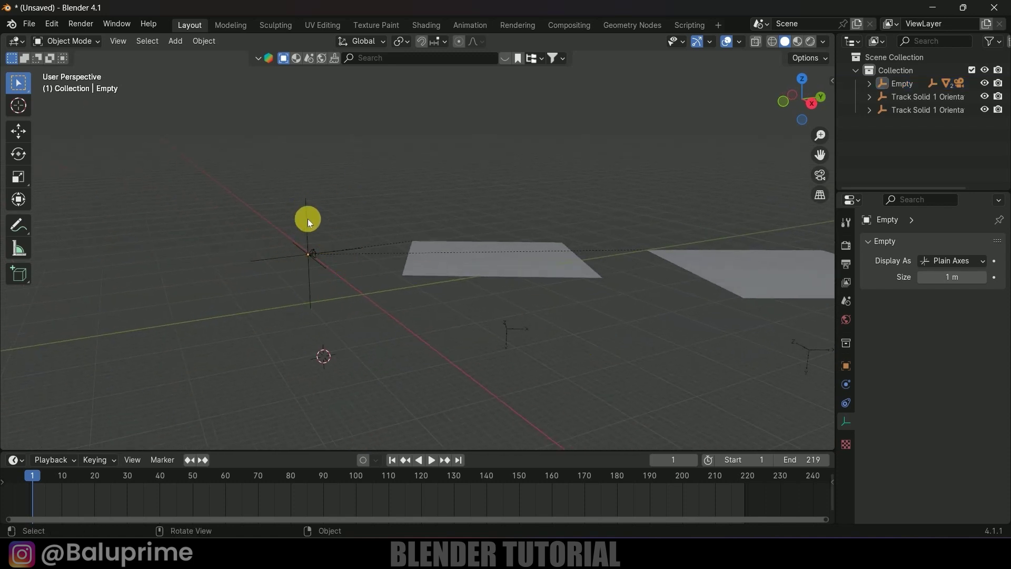
{"action": "key", "text": "ctrl+z"}
{"action": "key", "text": "ctrl+z"}
{"action": "key", "text": "KP_7"}
{"action": "scroll", "coordinate": [445, 221], "scroll_direction": "down", "scroll_amount": 6}
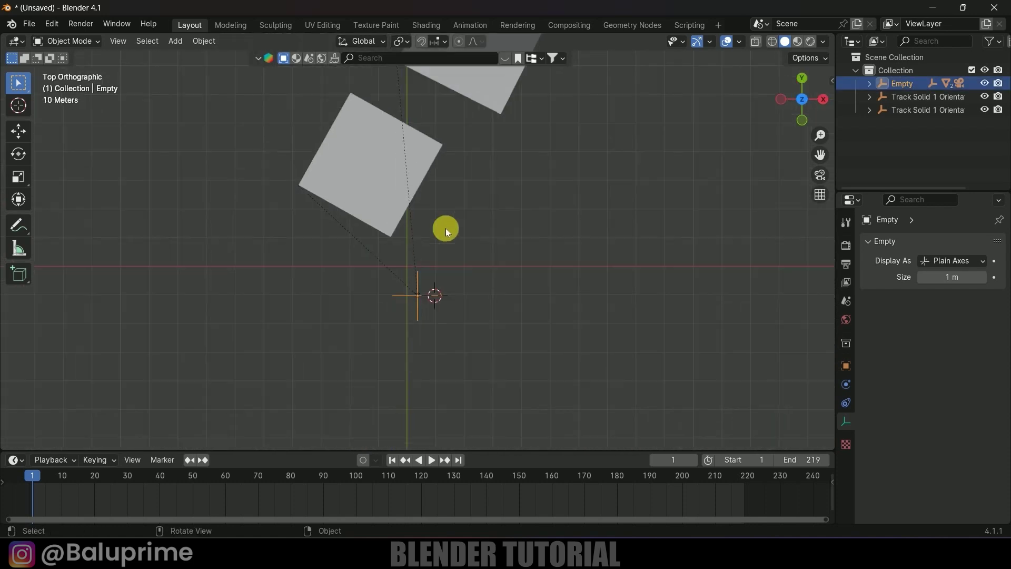
{"action": "middle_click_drag", "start_coordinate": [453, 234], "coordinate": [489, 280], "text": "shift"}
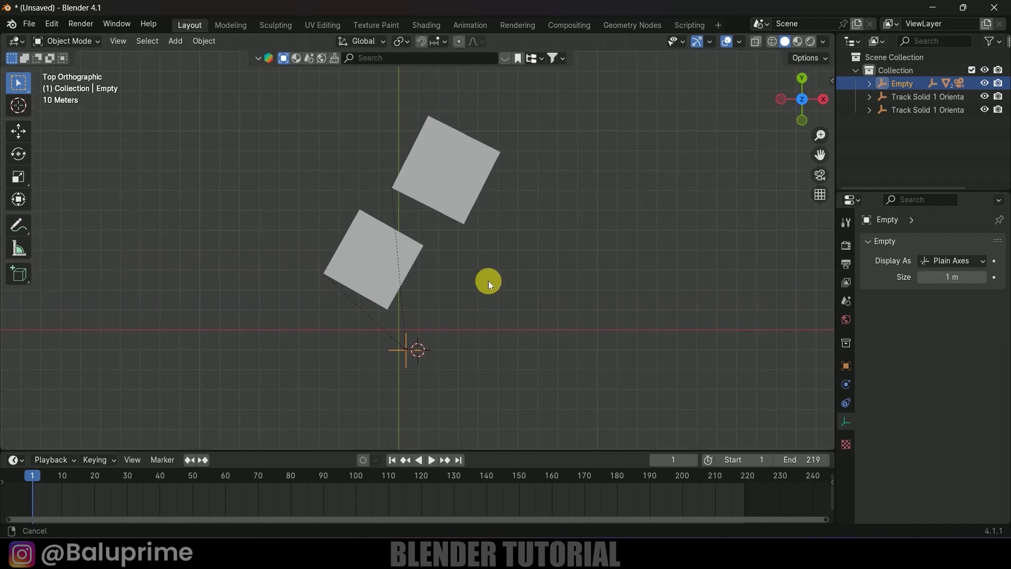
{"action": "key", "text": "g"}
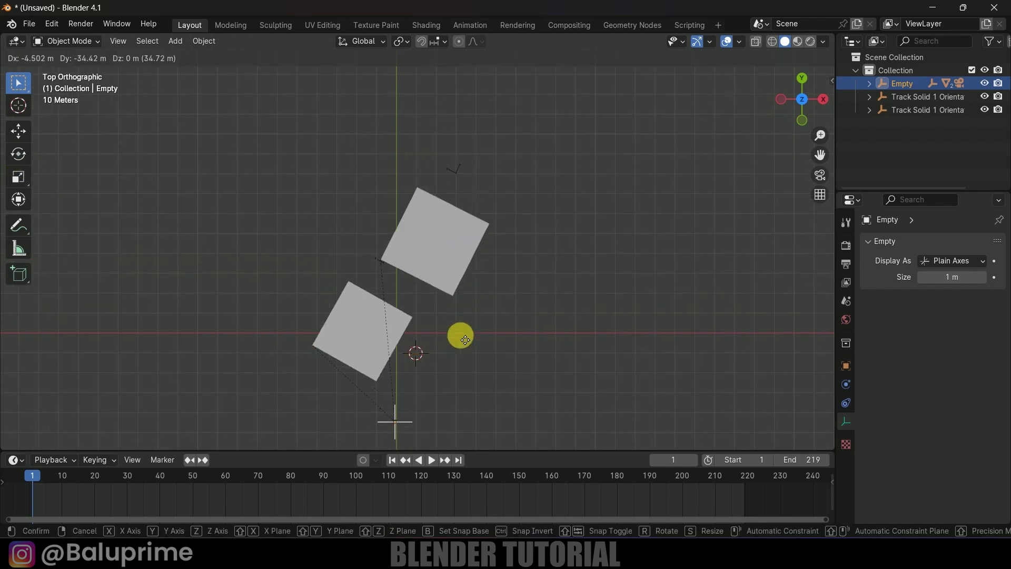
{"action": "left_click", "coordinate": [483, 314]}
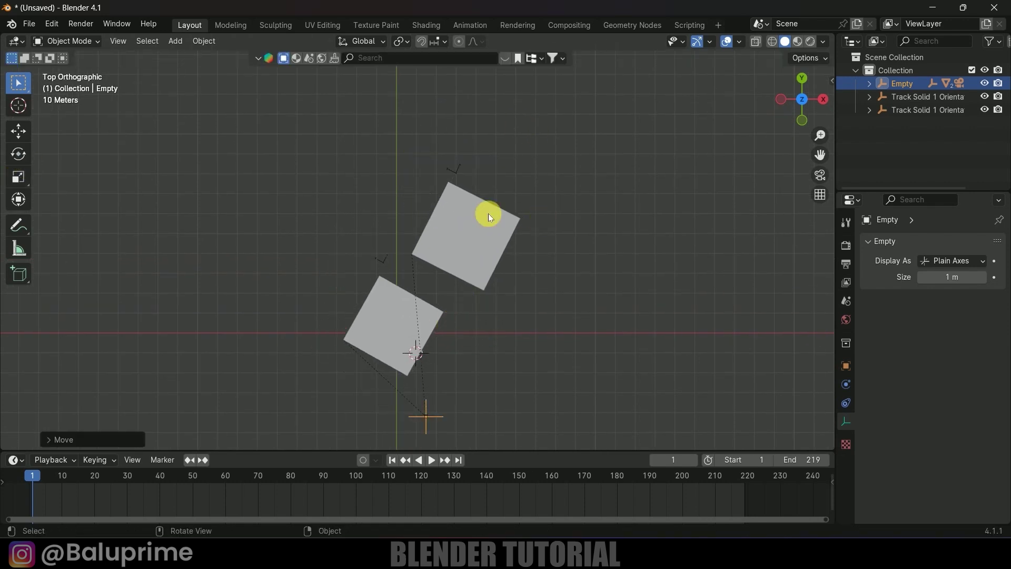
- Rotate the empty about the Z axis until the parented planes line up with the world Y axis
{"action": "left_click", "coordinate": [19, 148]}
{"action": "scroll", "coordinate": [521, 329], "scroll_direction": "down", "scroll_amount": 3, "text": "shift"}
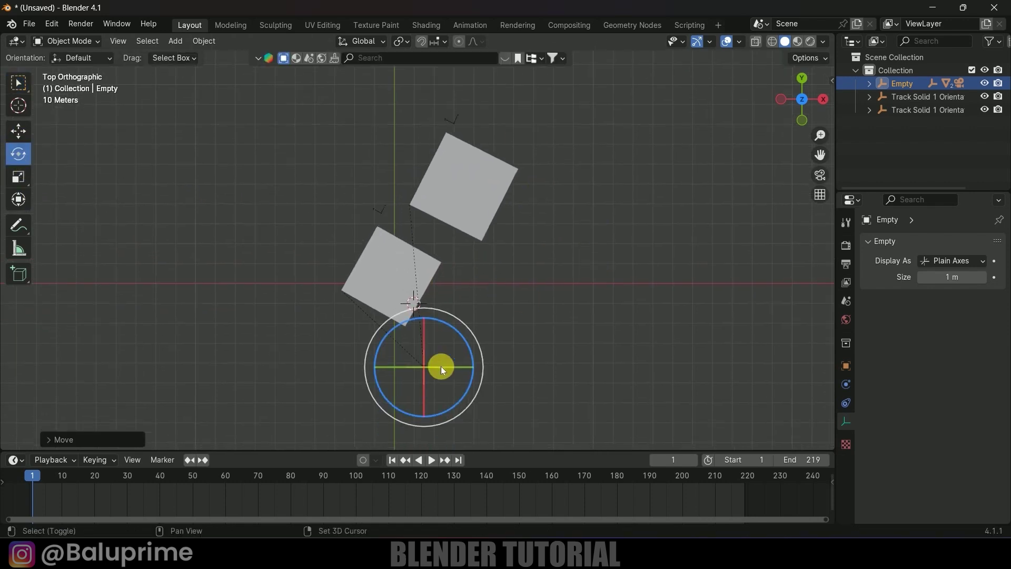
{"action": "left_click_drag", "start_coordinate": [469, 353], "coordinate": [458, 332]}
- Move the empty in top view until the nearer plane is centred around the world origin on the Y axis
{"action": "left_click", "coordinate": [18, 131]}
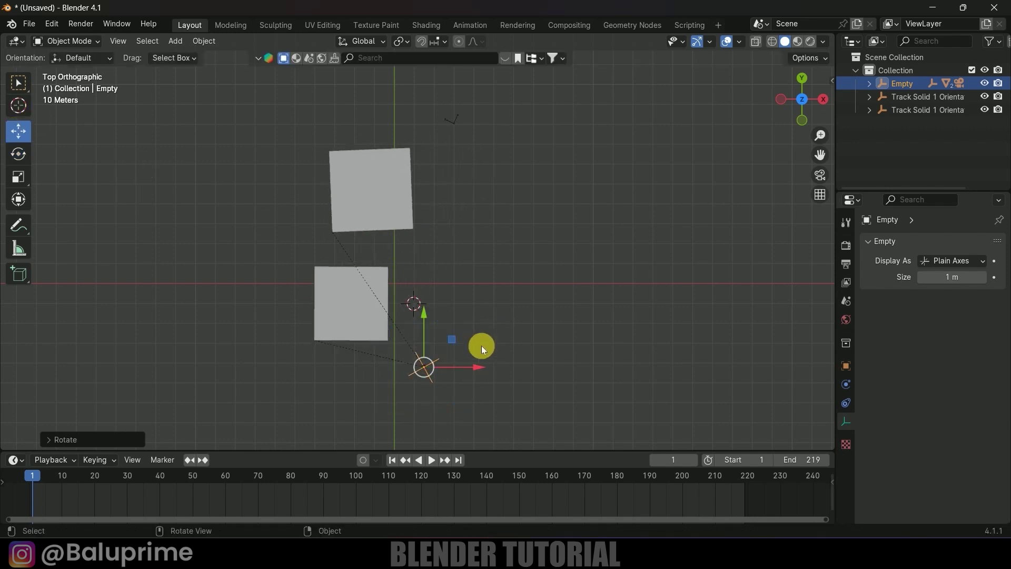
{"action": "key", "text": "g"}
{"action": "left_click", "coordinate": [540, 329]}
{"action": "scroll", "coordinate": [535, 332], "scroll_direction": "up", "scroll_amount": 2}
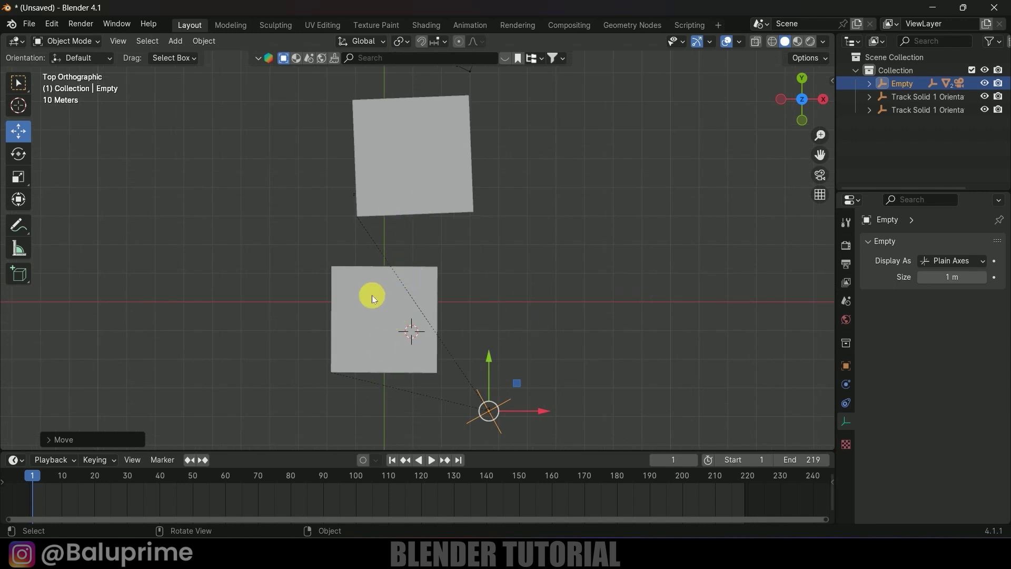
{"action": "scroll", "coordinate": [526, 289], "scroll_direction": "down", "scroll_amount": 2}
- Select both track solid planes and join them into one mesh
{"action": "middle_click_drag", "start_coordinate": [526, 290], "coordinate": [466, 285]}
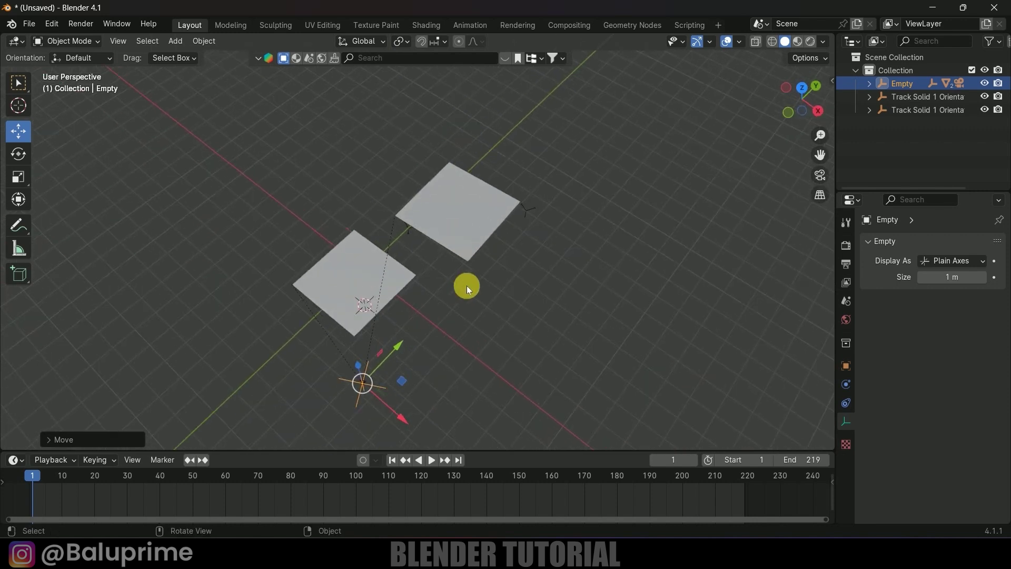
{"action": "scroll", "coordinate": [467, 285], "scroll_direction": "up", "scroll_amount": 1}
{"action": "left_click", "coordinate": [357, 273]}
{"action": "left_click", "coordinate": [463, 208], "text": "shift"}
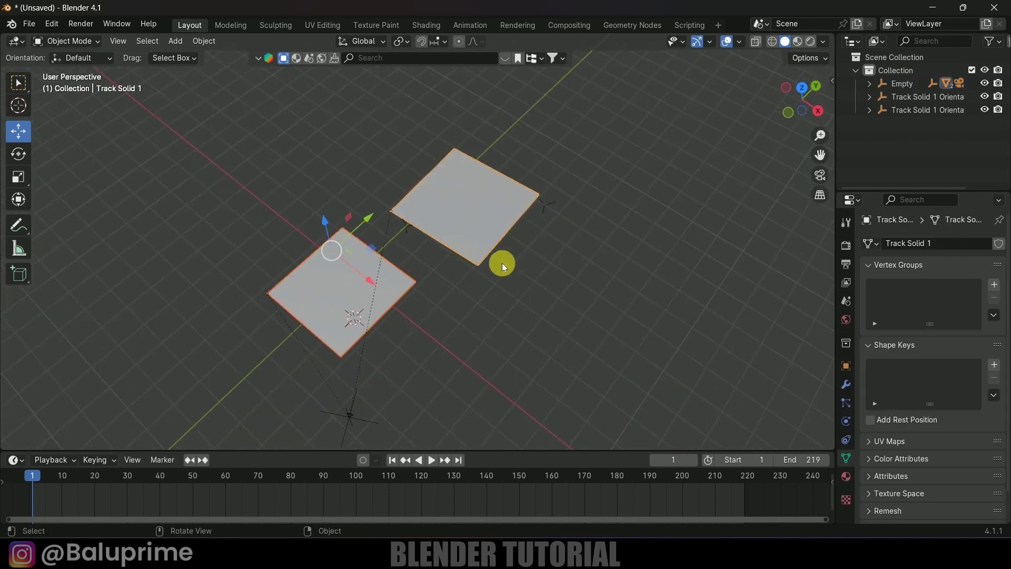
{"action": "middle_click_drag", "start_coordinate": [502, 263], "coordinate": [592, 296]}
{"action": "key", "text": "ctrl+t"}
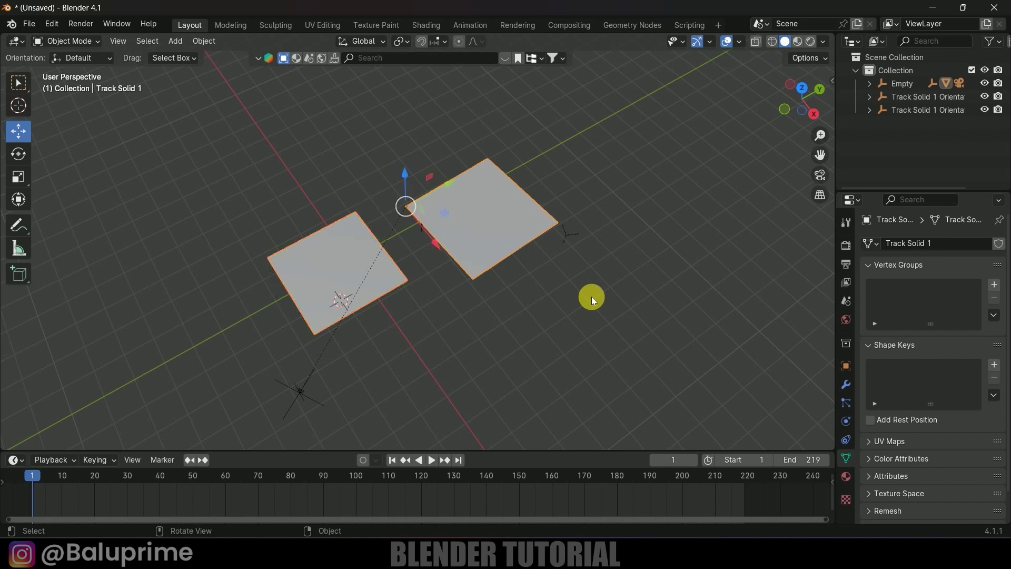
- In Edit Mode, fill the gap between the two planes with a face between their facing edges
{"action": "scroll", "coordinate": [592, 296], "scroll_direction": "up", "scroll_amount": 2}
{"action": "key", "text": "Tab"}
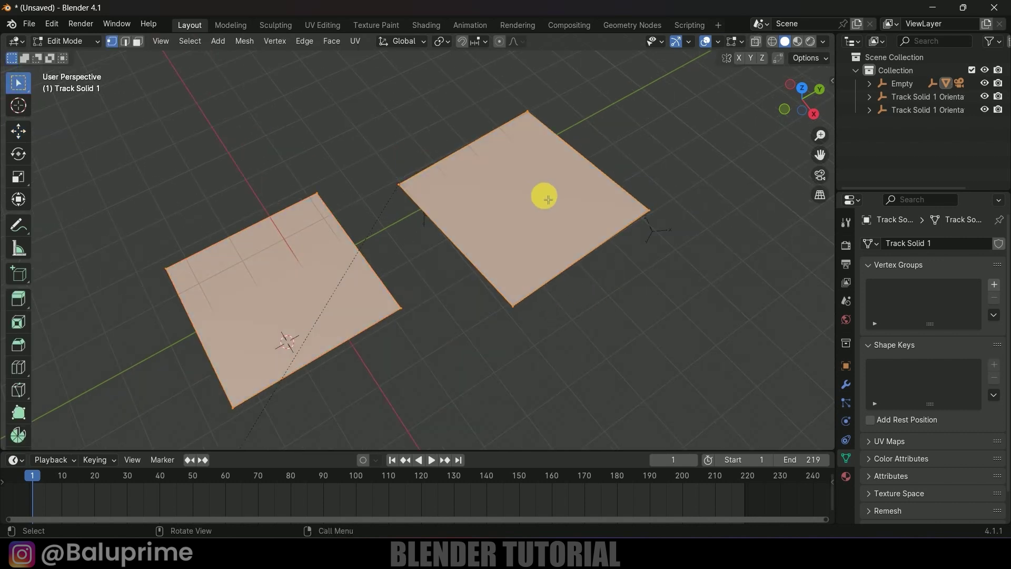
{"action": "middle_click_drag", "start_coordinate": [544, 197], "coordinate": [514, 197]}
{"action": "left_click", "coordinate": [126, 43]}
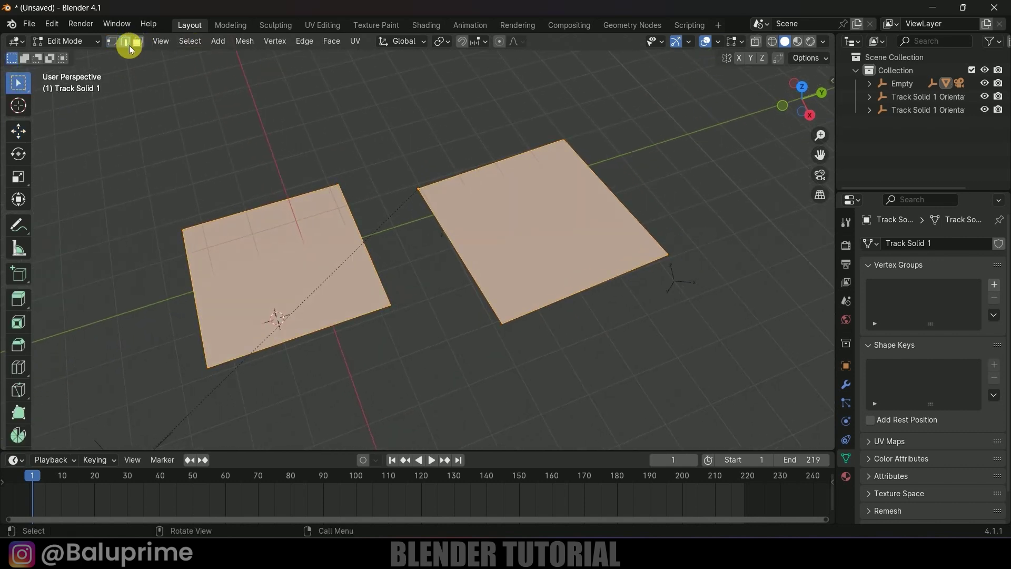
{"action": "left_click", "coordinate": [393, 287]}
{"action": "left_click", "coordinate": [466, 273], "text": "shift"}
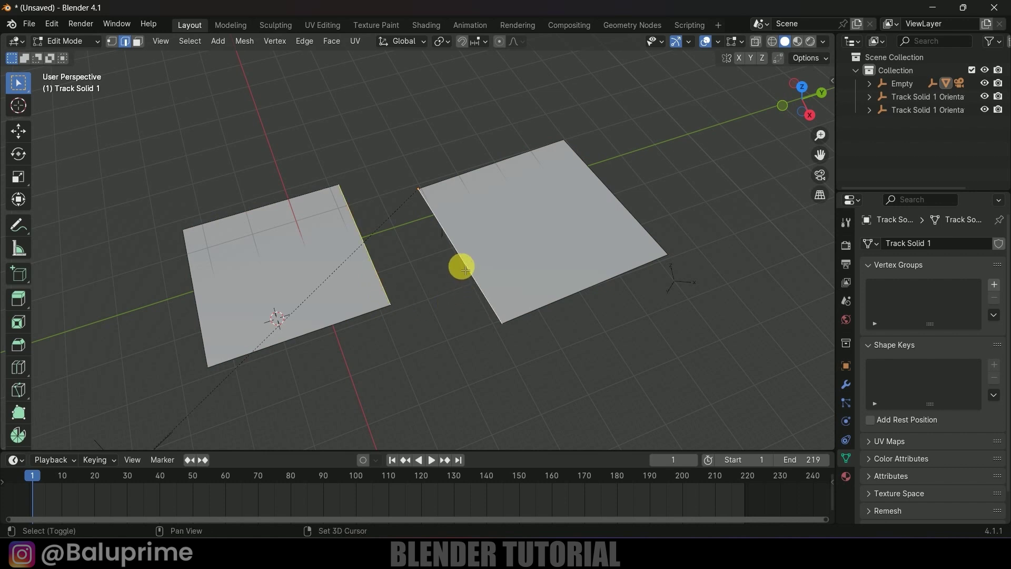
{"action": "key", "text": "f"}
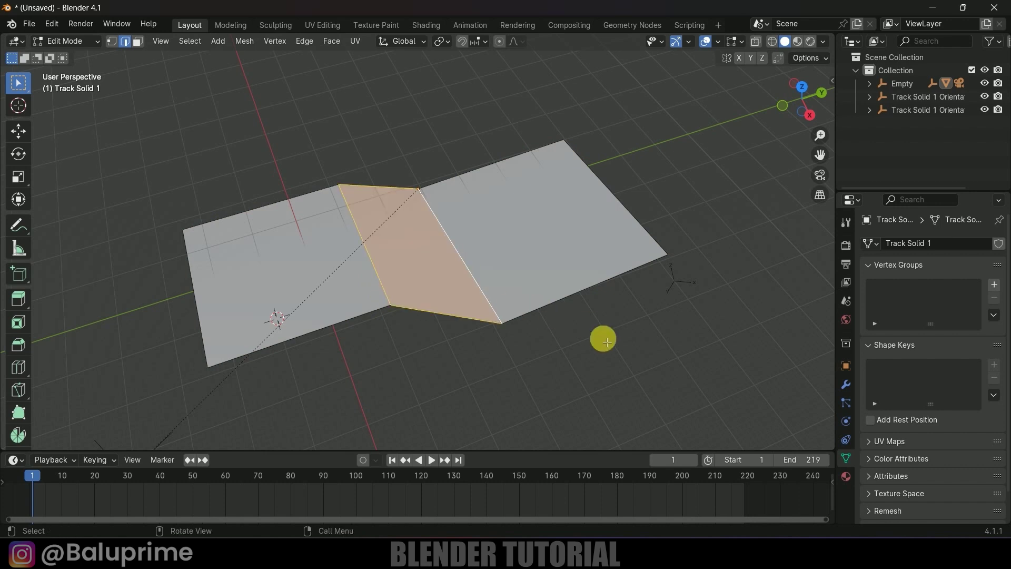
- In top view, scale the vertices along the strip's negative-X side on the X axis into one straight line
{"action": "key", "text": "KP_7"}
{"action": "scroll", "coordinate": [603, 340], "scroll_direction": "down", "scroll_amount": 3}
{"action": "left_click", "coordinate": [113, 40]}
{"action": "left_click_drag", "start_coordinate": [220, 91], "coordinate": [384, 403]}
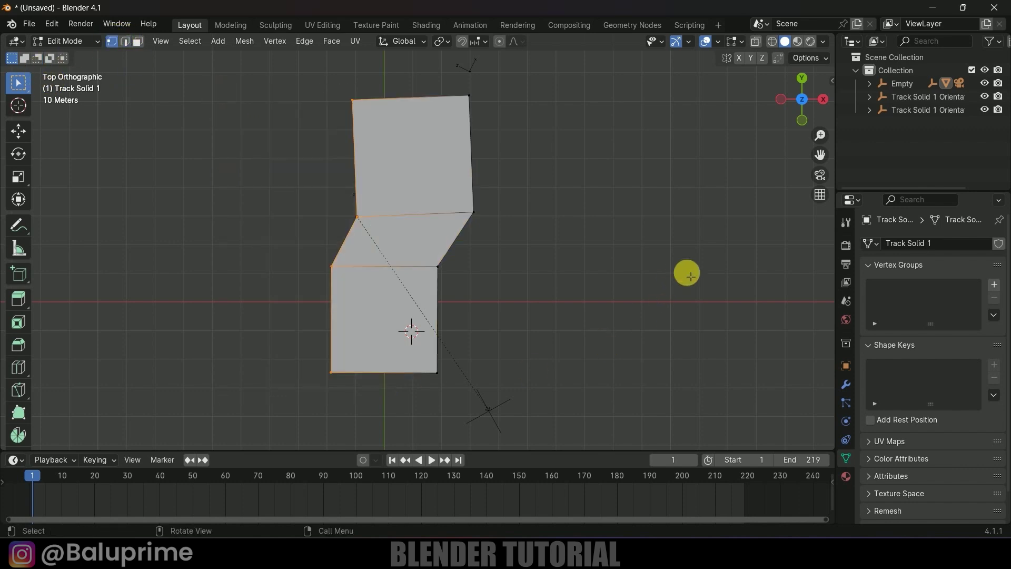
{"action": "key", "text": "s"}
{"action": "key", "text": "x"}
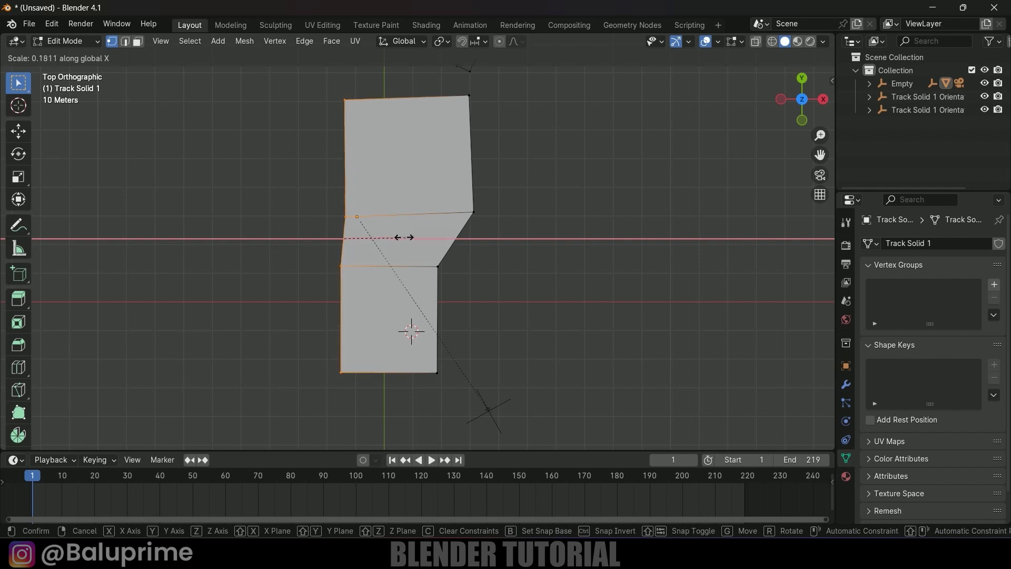
{"action": "left_click", "coordinate": [347, 239]}
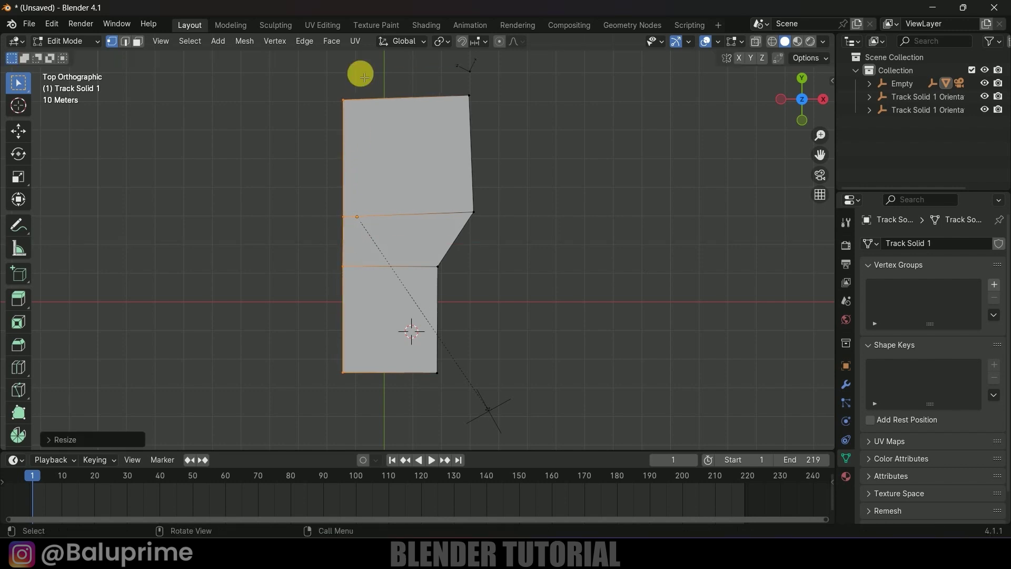
- Scale the vertices along the strip's positive-X side on the X axis into a straight edge
{"action": "mouse_move", "coordinate": [458, 179]}
{"action": "middle_mouse_down", "text": "shift"}
{"action": "mouse_move", "coordinate": [427, 148]}
{"action": "mouse_move", "coordinate": [460, 181]}
{"action": "middle_mouse_up", "text": "shift"}
{"action": "left_click_drag", "start_coordinate": [387, 79], "coordinate": [500, 359]}
{"action": "key", "text": "s"}
{"action": "key", "text": "x"}
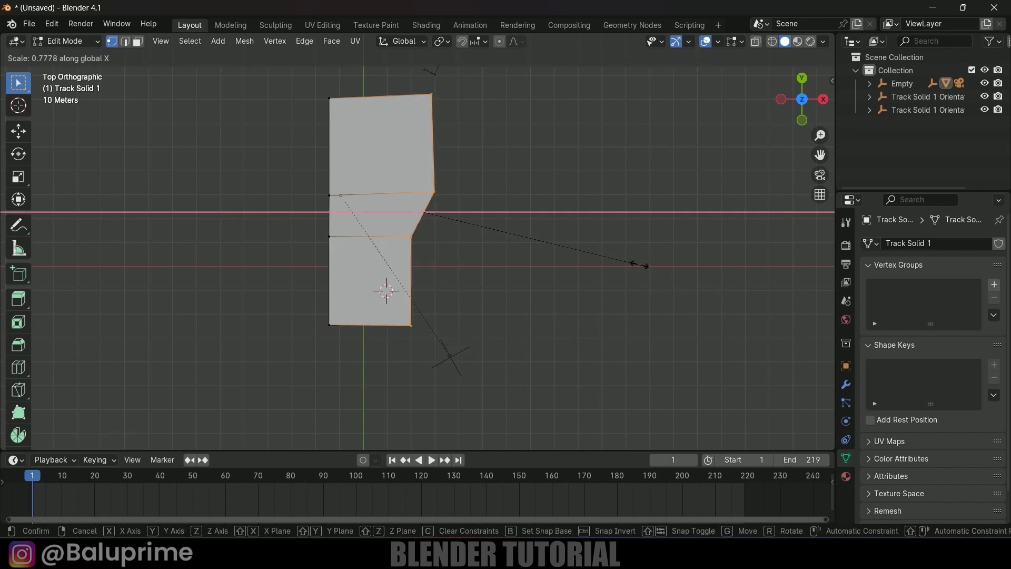
{"action": "left_click", "coordinate": [457, 210]}
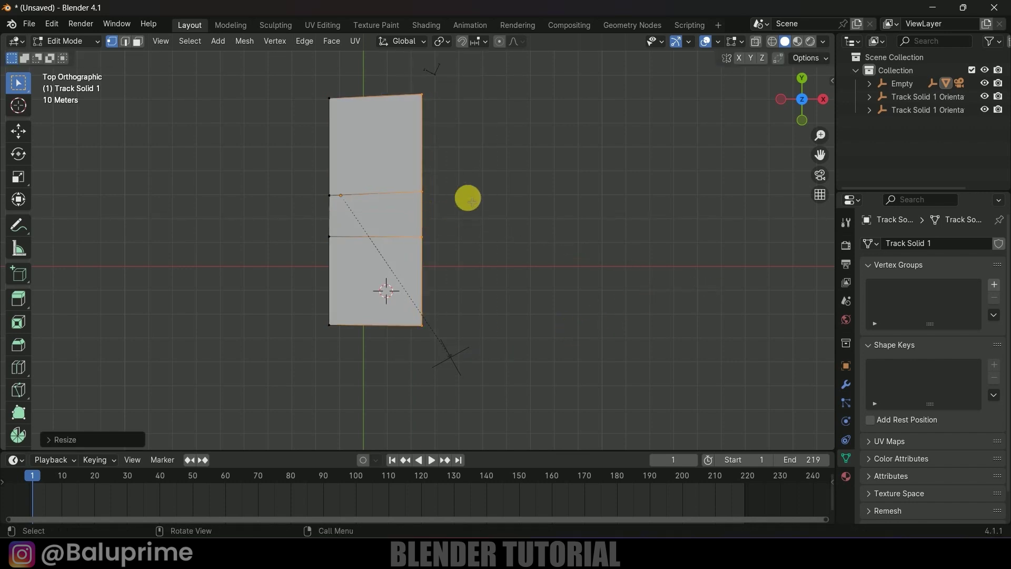
- Scale the two vertices at the strip's positive-Y end on the Y axis into a straight edge
{"action": "scroll", "coordinate": [442, 195], "scroll_direction": "up", "scroll_amount": 2, "text": "shift"}
{"action": "left_click_drag", "start_coordinate": [264, 103], "coordinate": [550, 183]}
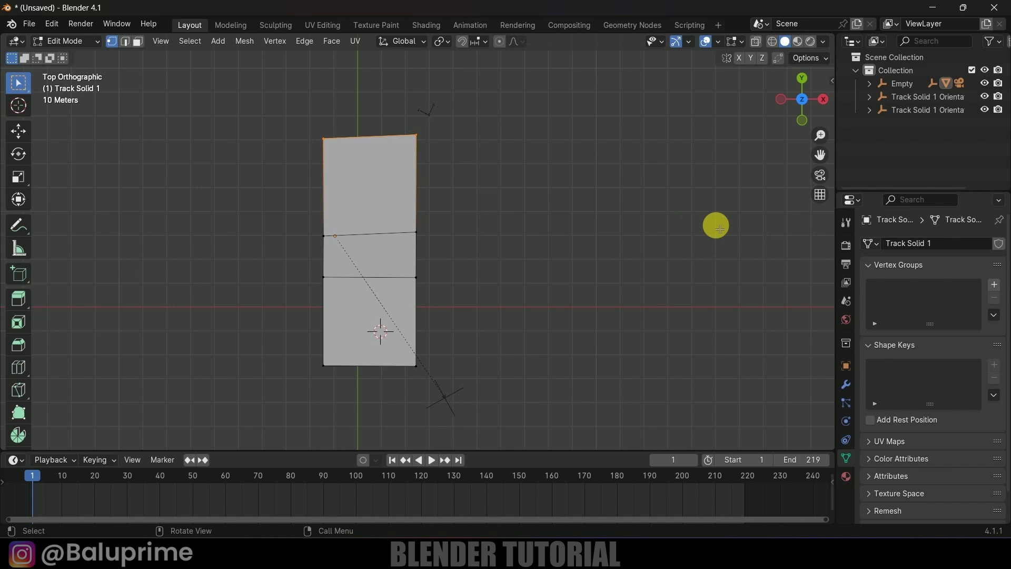
{"action": "key", "text": "s"}
{"action": "key", "text": "y"}
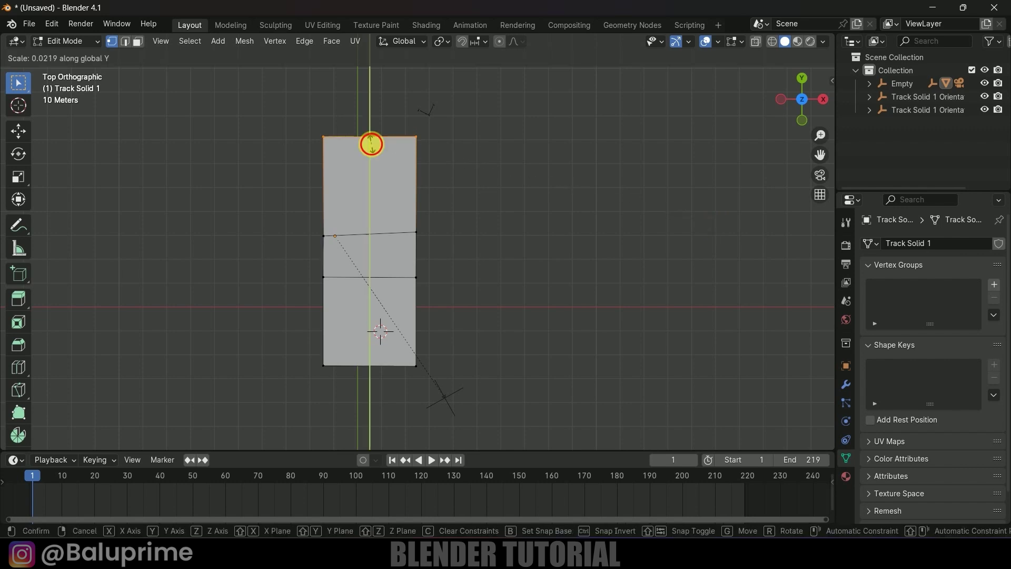
{"action": "left_click", "coordinate": [370, 137]}
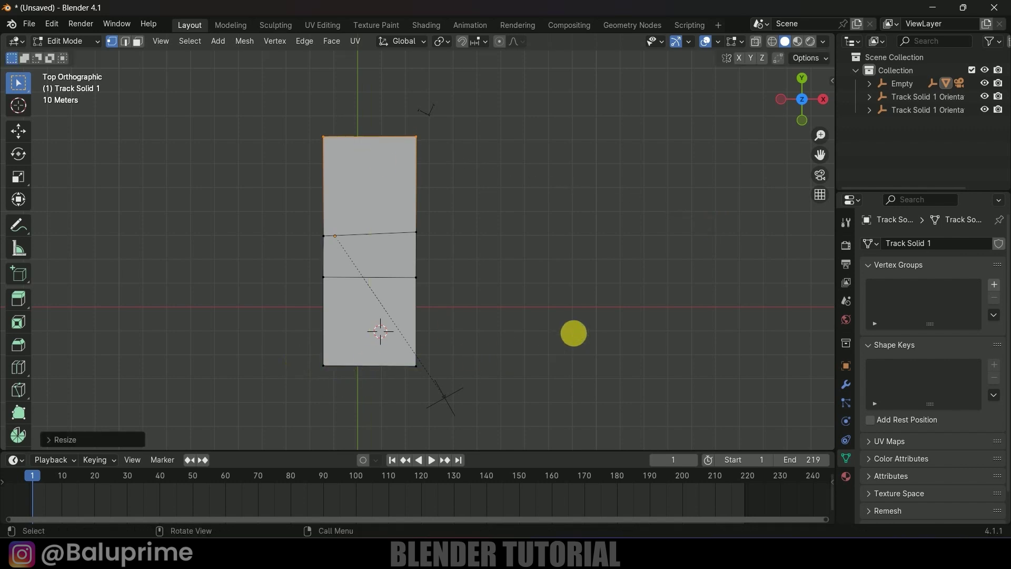
- In Object Mode, play the animation through the camera to check the plane against the footage, and return to frame 1
{"action": "key", "text": "Tab"}
{"action": "key", "text": "KP_0"}
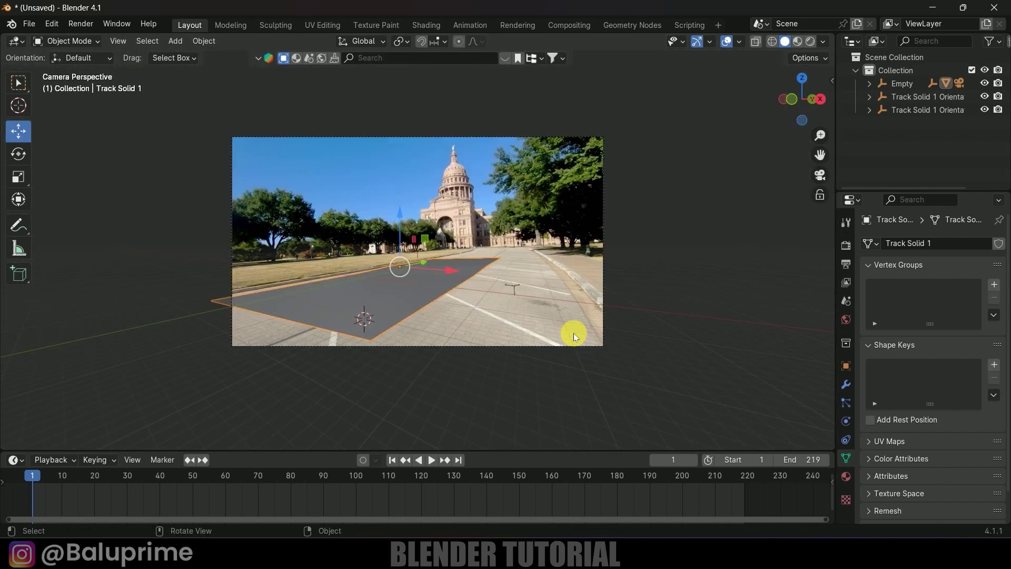
{"action": "key", "text": "space"}
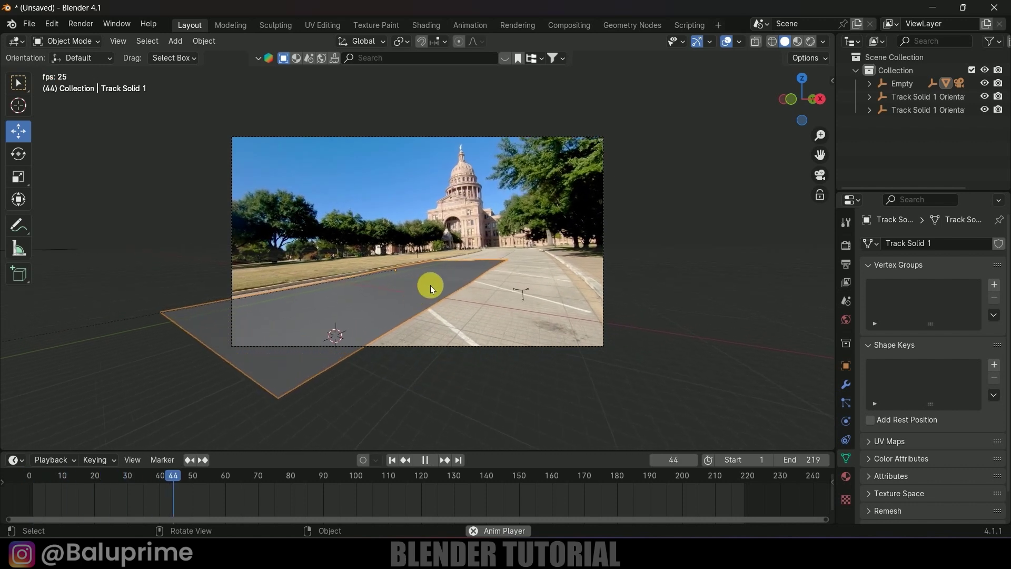
{"action": "key", "text": "space"}
{"action": "left_click", "coordinate": [392, 460]}
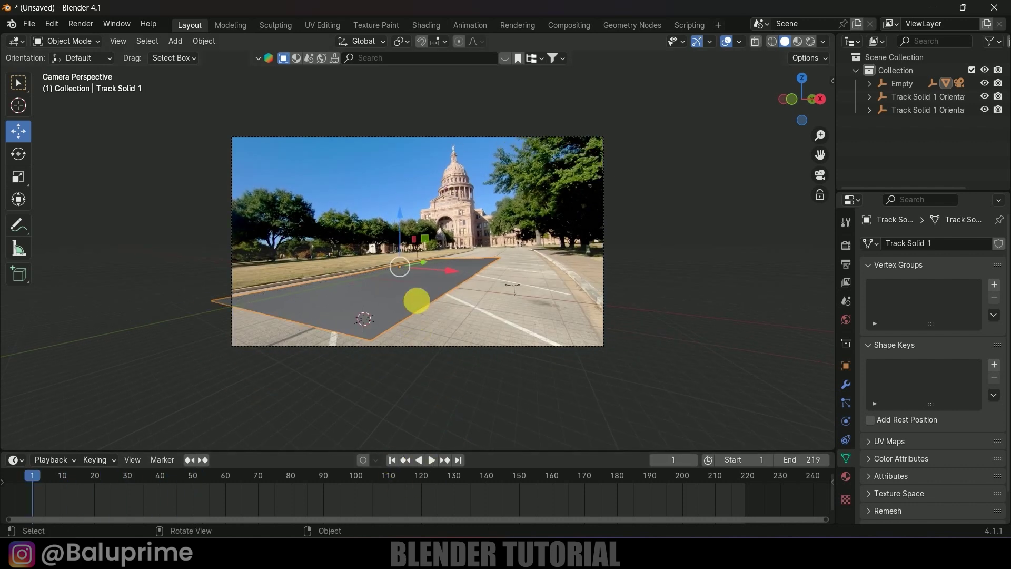
- In edge select mode, move the strip's positive-X side edges outward on the X axis to cover the road's width
{"action": "key", "text": "Tab"}
{"action": "left_click", "coordinate": [127, 42]}
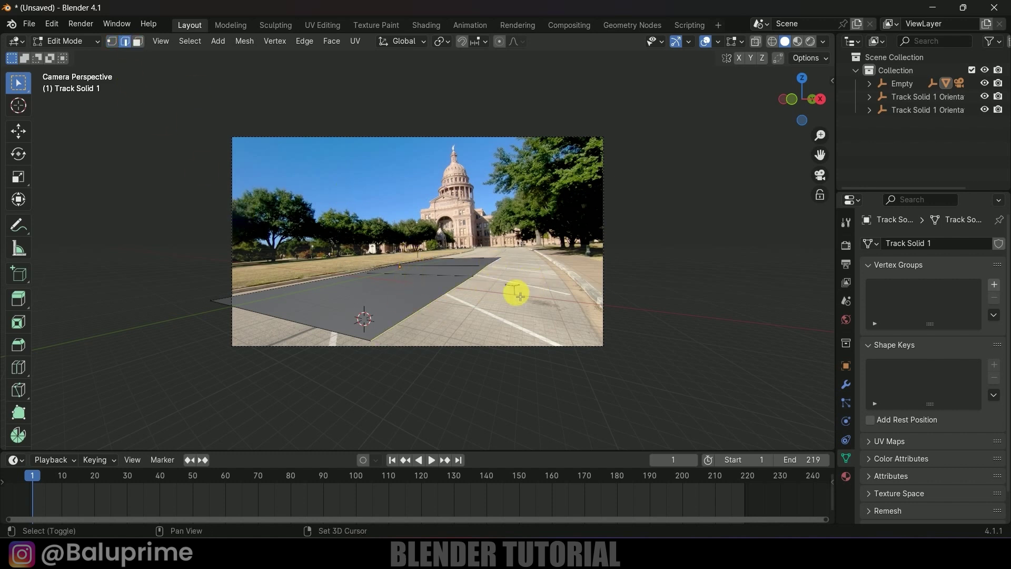
{"action": "left_click", "coordinate": [18, 132]}
{"action": "left_click_drag", "start_coordinate": [548, 279], "coordinate": [623, 285]}
- Move the strip's far end edge outward along the Y axis to lengthen the ground mesh, and return to Object Mode
{"action": "left_click", "coordinate": [476, 262]}
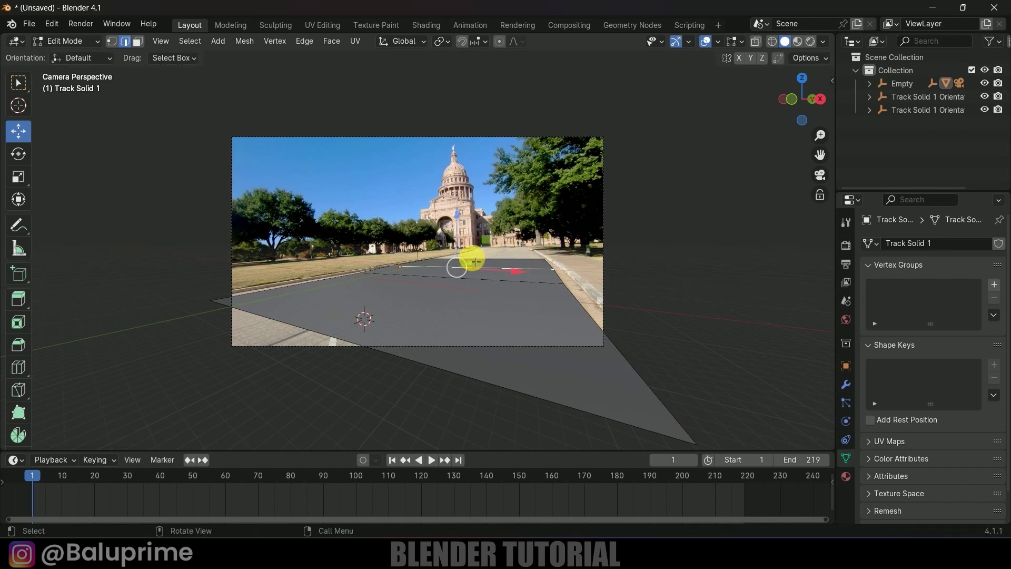
{"action": "left_click", "coordinate": [487, 256]}
{"action": "middle_click_drag", "start_coordinate": [529, 259], "coordinate": [560, 250]}
{"action": "left_click_drag", "start_coordinate": [612, 262], "coordinate": [737, 257]}
{"action": "key", "text": "Tab"}
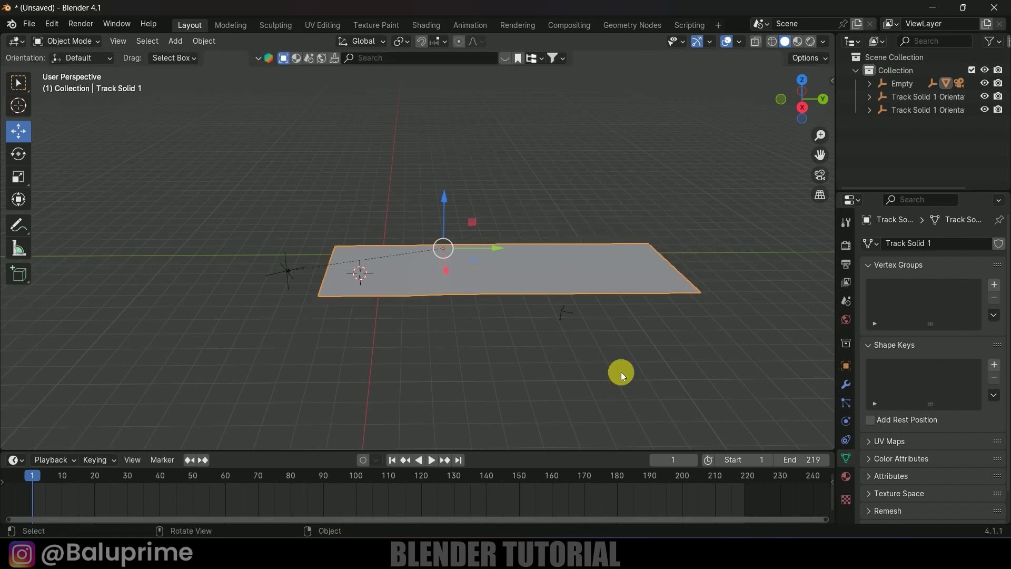
- Play the animation through the camera to check how the enlarged ground mesh follows the road
{"action": "key", "text": "KP_0"}
{"action": "key", "text": "space"}
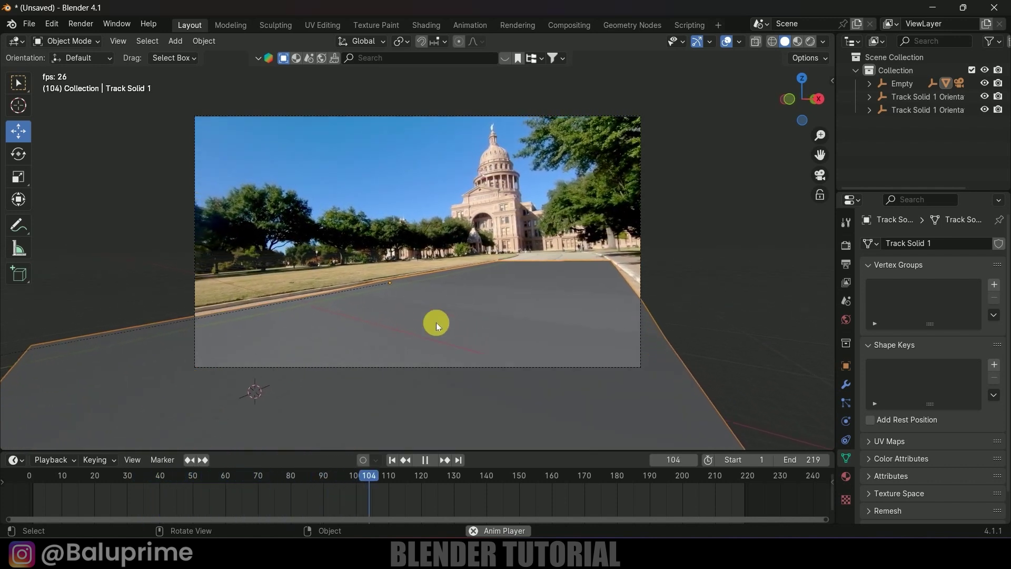
{"action": "key", "text": "space"}
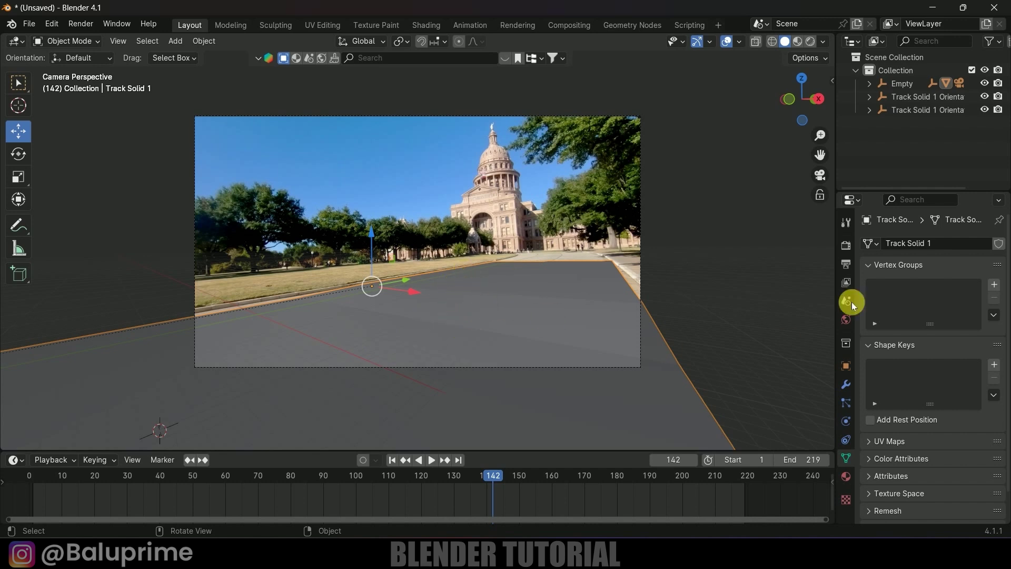
- Flatten the whole ground mesh by scaling all of its geometry toward zero on the Z axis in Edit Mode
{"action": "middle_click_drag", "start_coordinate": [750, 273], "coordinate": [690, 280]}
{"action": "key", "text": "Tab"}
{"action": "key", "text": "a"}
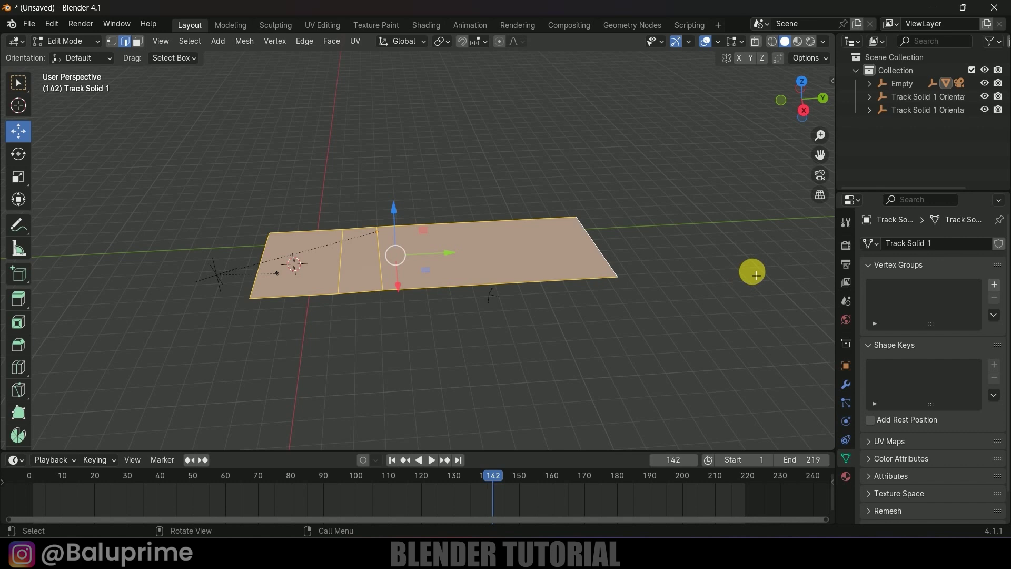
{"action": "key", "text": "s"}
{"action": "key", "text": "z"}
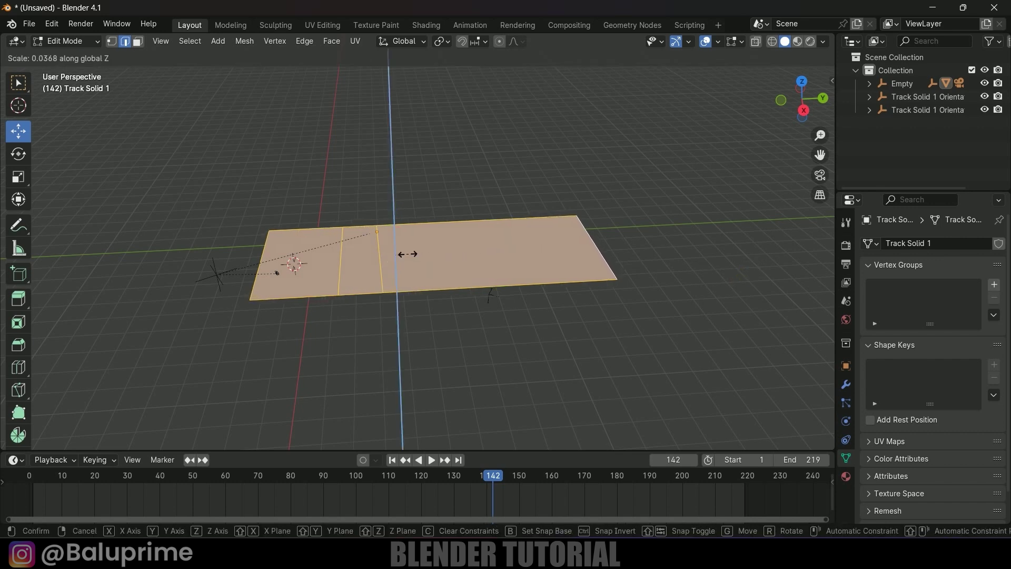
{"action": "left_click", "coordinate": [514, 298]}
{"action": "key", "text": "Tab"}
- Check the flattened ground mesh in camera-view playback and return to frame 1
{"action": "middle_click_drag", "start_coordinate": [500, 299], "coordinate": [500, 260]}
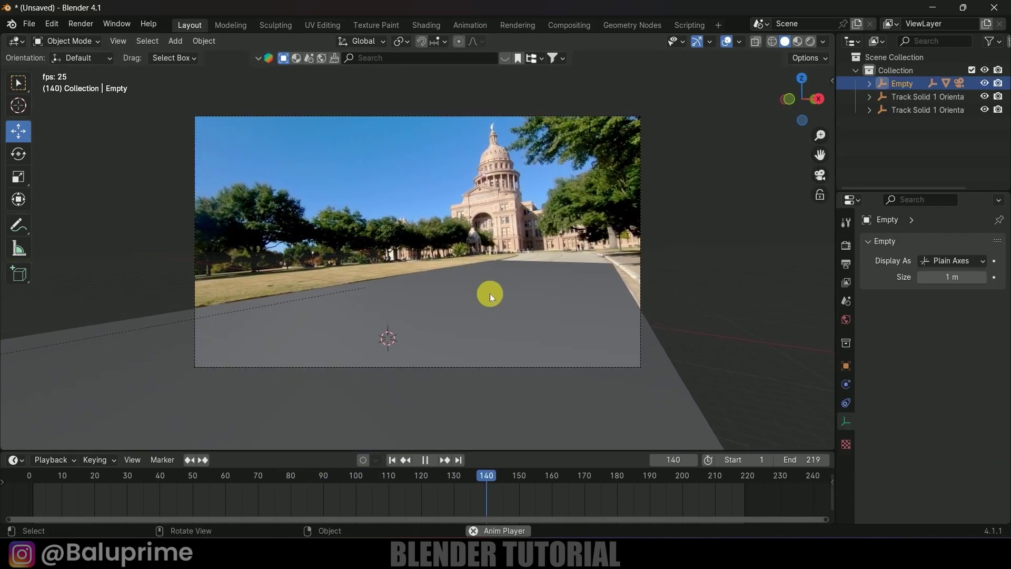
{"action": "key", "text": "space"}
{"action": "left_click", "coordinate": [390, 459]}
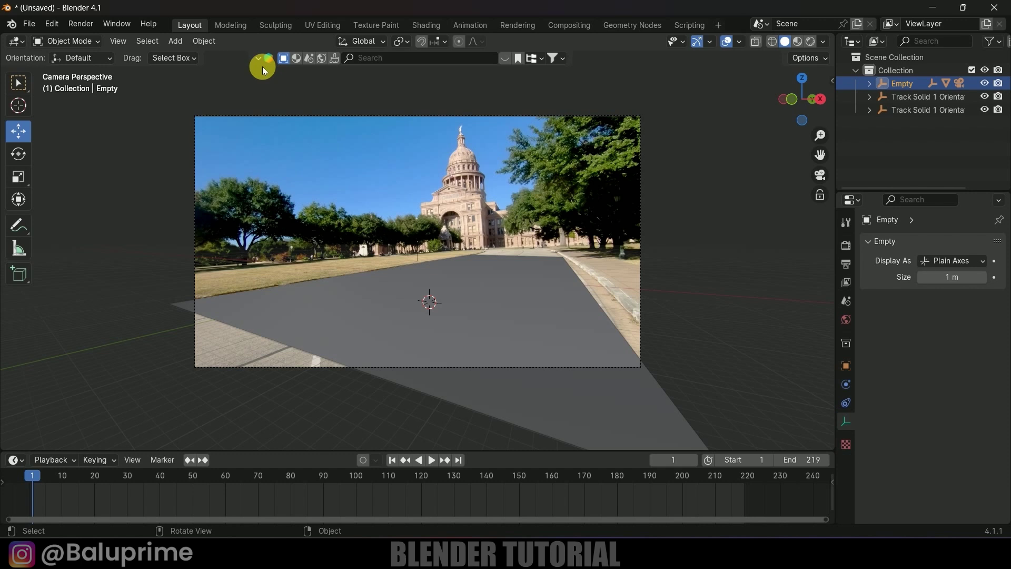
- Search the asset library for "coke" and place the Coca Cola Soda Can asset on the ground mesh
{"action": "left_click", "coordinate": [413, 58]}
{"action": "type", "text": "coke"}
{"action": "key", "text": "Return"}
{"action": "mouse_move", "coordinate": [496, 126]}
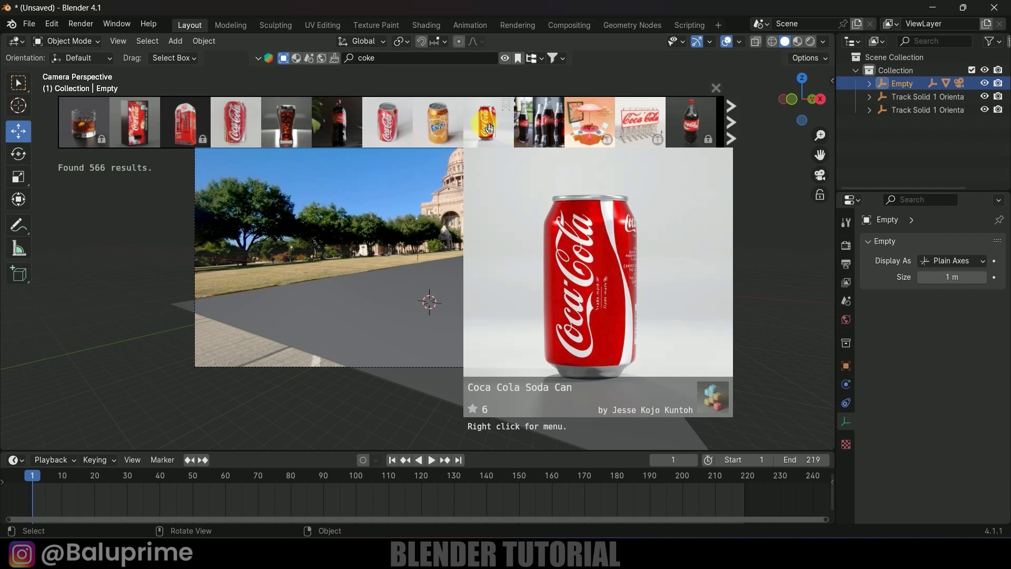
{"action": "left_click_drag", "start_coordinate": [489, 126], "coordinate": [449, 300]}
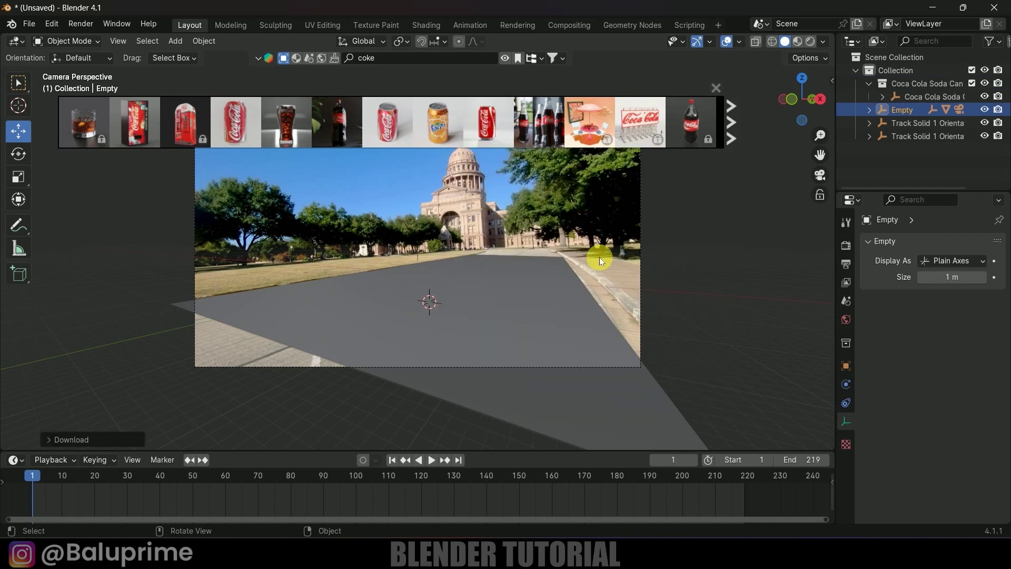
- Select the objects of the Coca Cola Soda Can collection and scale the can up to a clearly visible size on the road
{"action": "left_click", "coordinate": [912, 85]}
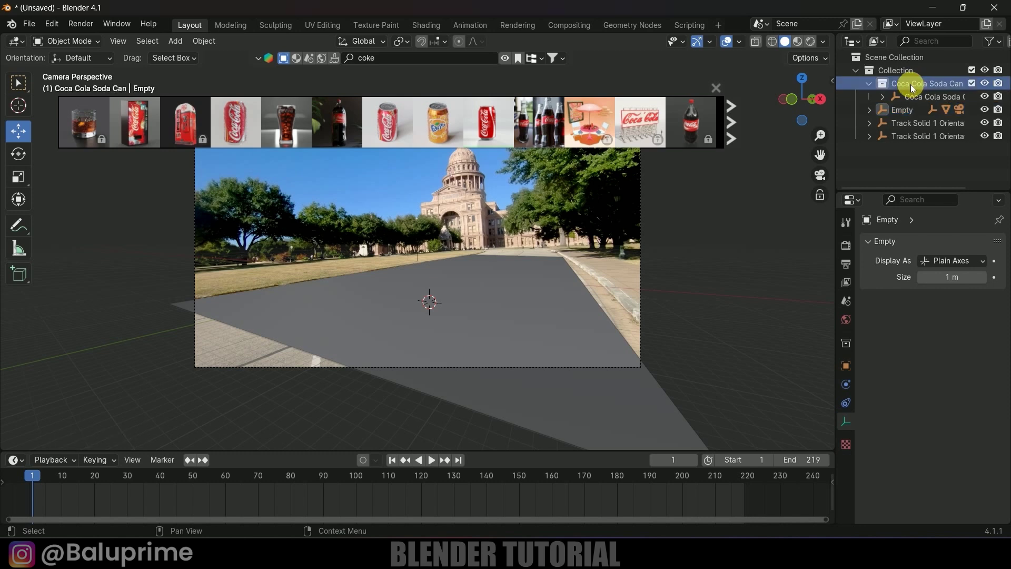
{"action": "right_click", "coordinate": [910, 83]}
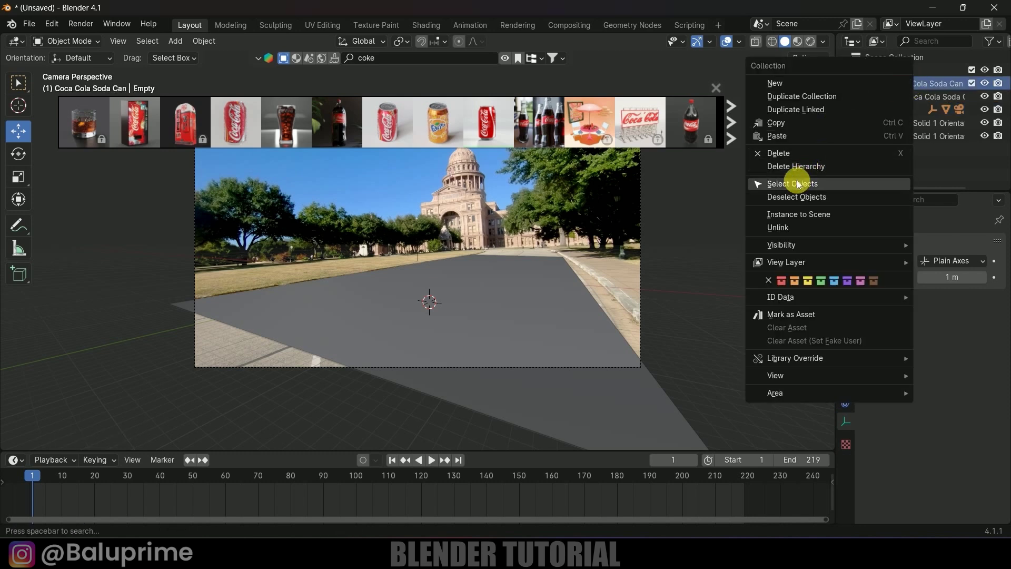
{"action": "left_click", "coordinate": [822, 183]}
{"action": "key", "text": "g"}
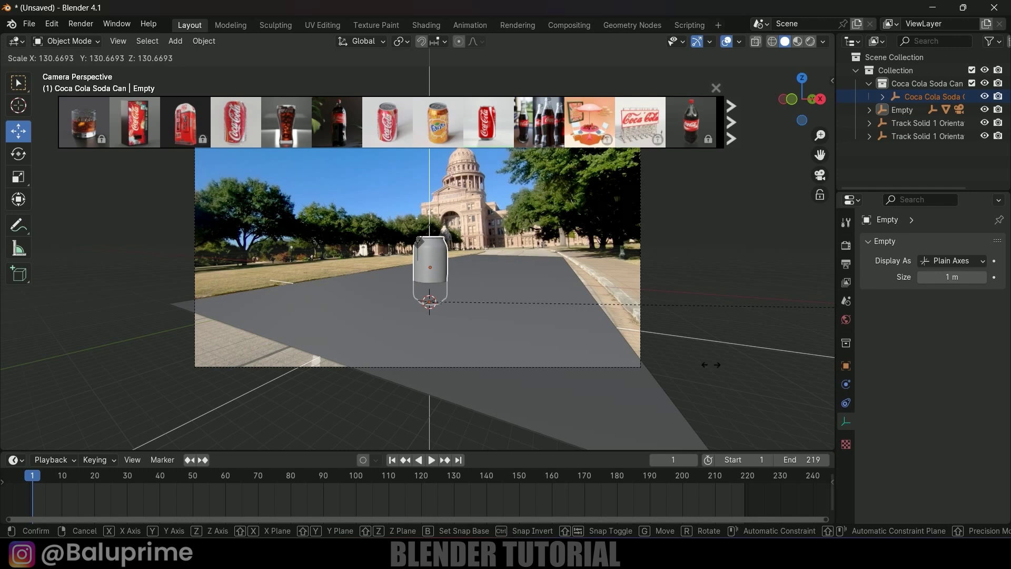
{"action": "left_click", "coordinate": [586, 336]}
- Move the can with its empty up along the Z axis above the ground mesh
{"action": "key", "text": "KP_Decimal"}
{"action": "scroll", "coordinate": [532, 317], "scroll_direction": "down", "scroll_amount": 5}
{"action": "middle_click_drag", "start_coordinate": [533, 317], "coordinate": [522, 306]}
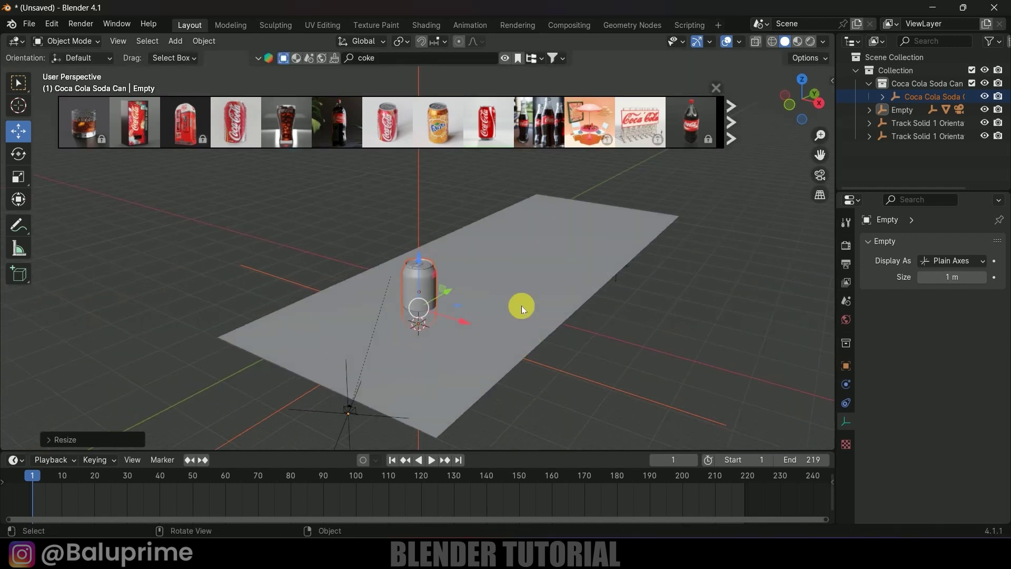
{"action": "scroll", "coordinate": [447, 255], "scroll_direction": "up", "scroll_amount": 2}
{"action": "left_click_drag", "start_coordinate": [419, 291], "coordinate": [467, 232]}
{"action": "middle_click_drag", "start_coordinate": [467, 232], "coordinate": [439, 229]}
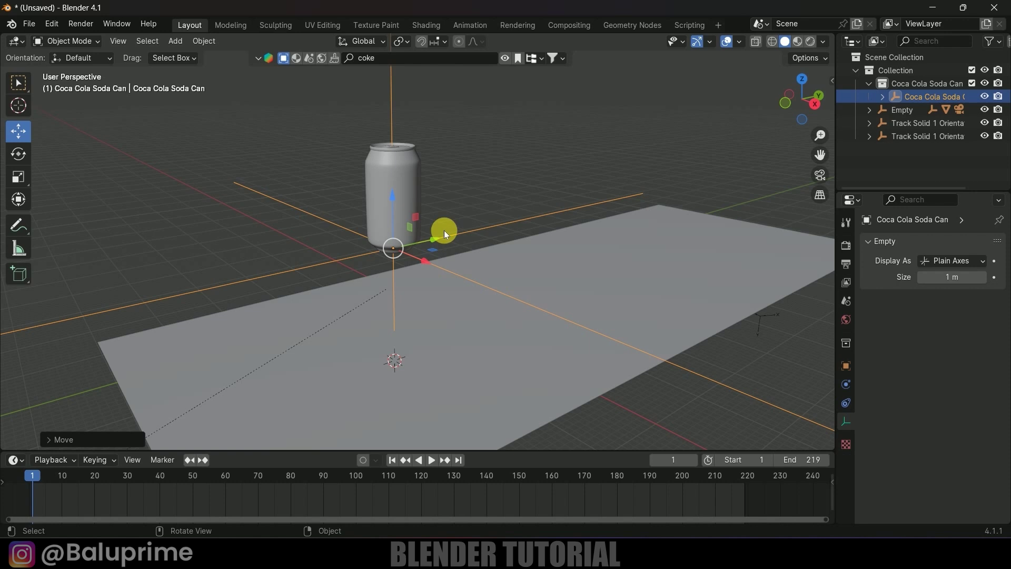
- Try to clear the parent on the Coca Cola Soda Can empty while keeping its transformation
{"action": "left_click", "coordinate": [444, 230]}
{"action": "left_click", "coordinate": [429, 241]}
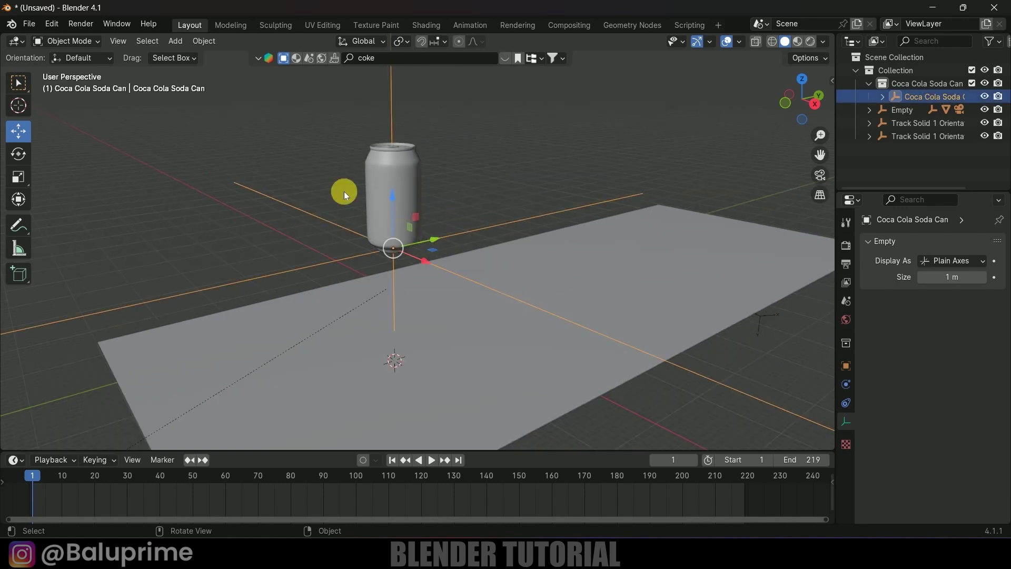
{"action": "left_click", "coordinate": [461, 154]}
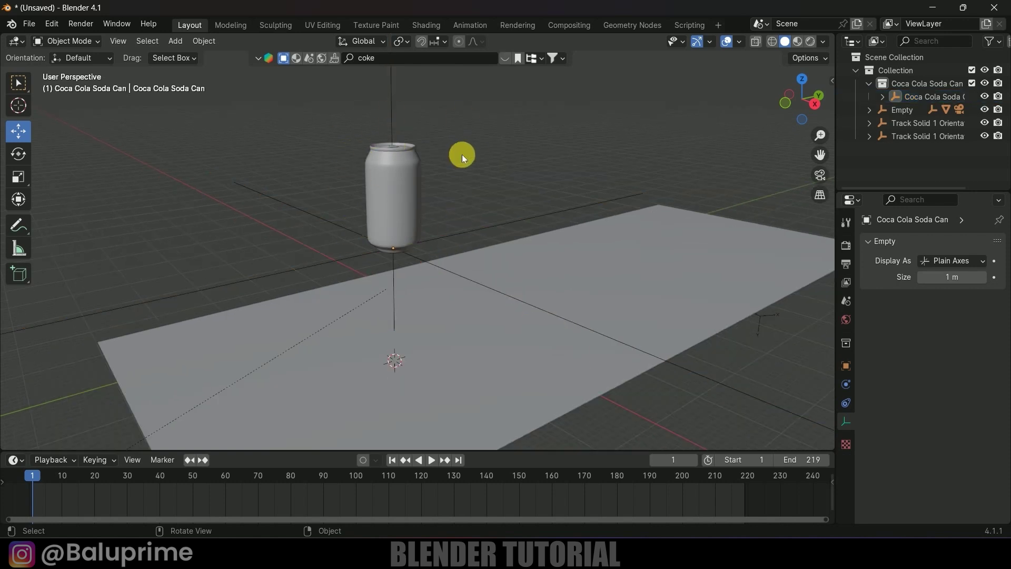
{"action": "left_click", "coordinate": [455, 230]}
{"action": "key", "text": "alt+p"}
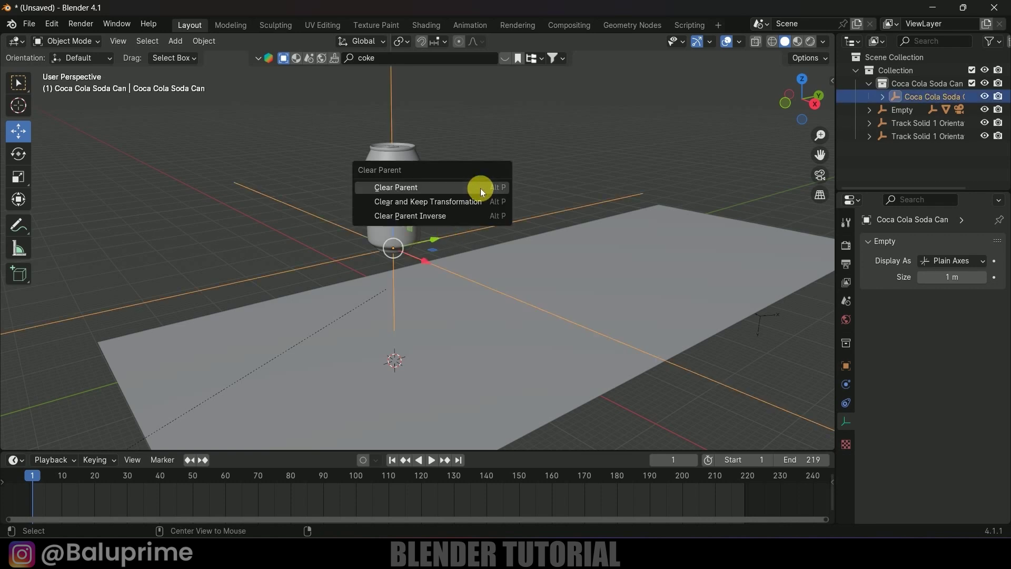
{"action": "left_click", "coordinate": [447, 203]}
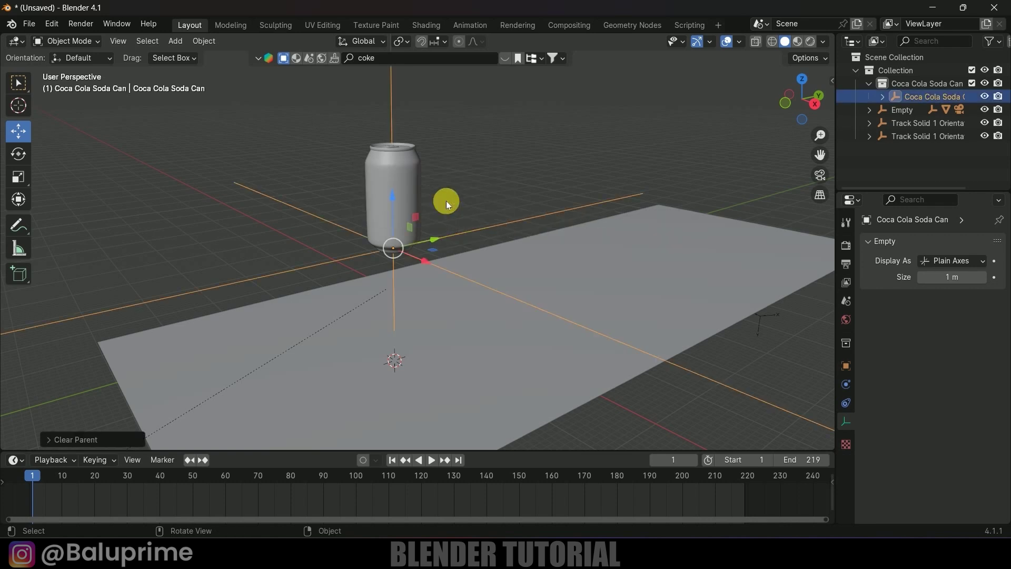
- Clear the Soda Can mesh's parent while keeping its transformation, and delete the Coca Cola Soda Can empty
{"action": "left_click", "coordinate": [415, 178]}
{"action": "key", "text": "alt+p"}
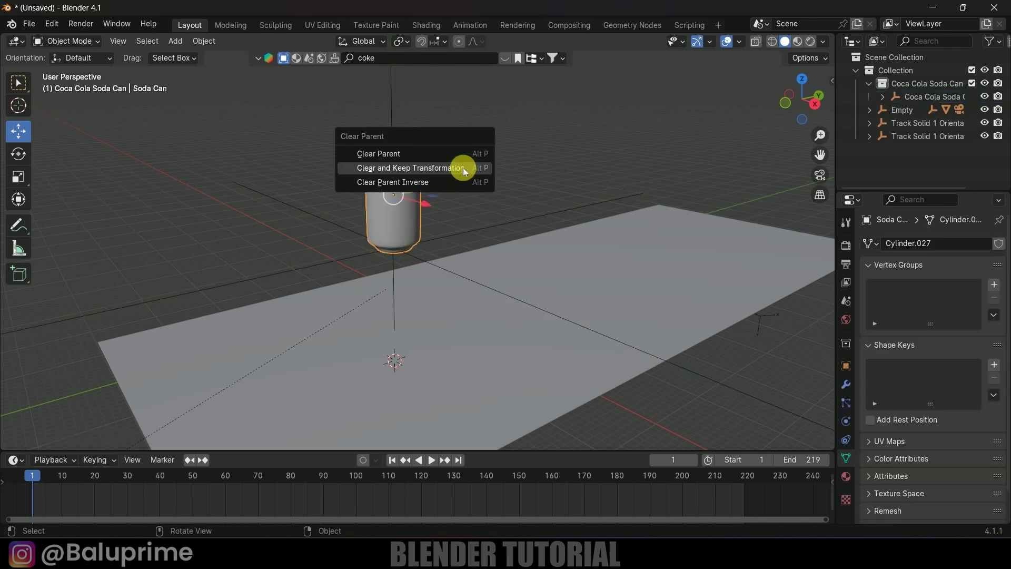
{"action": "left_click", "coordinate": [463, 167]}
{"action": "left_click", "coordinate": [474, 234]}
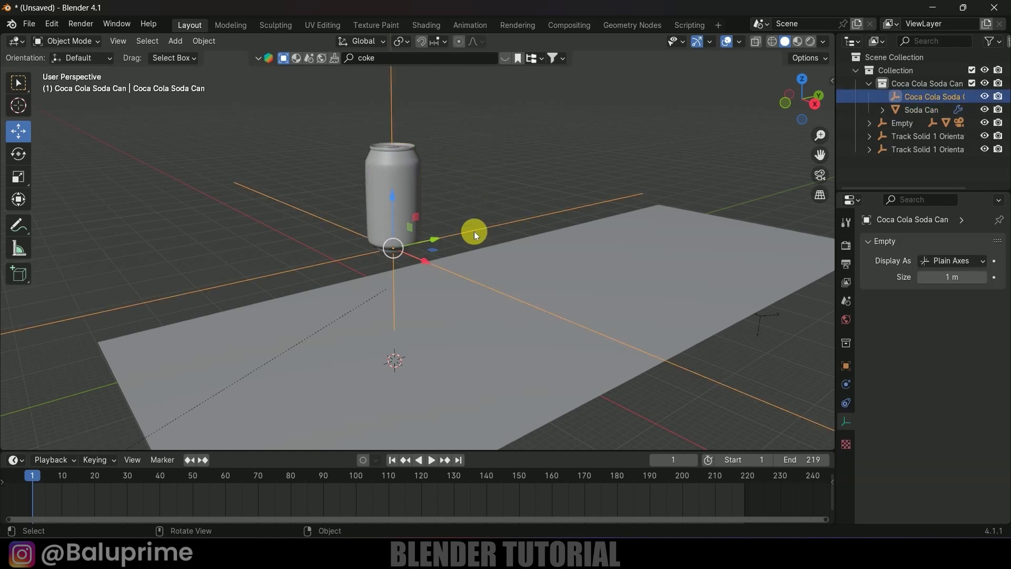
{"action": "key", "text": "Delete"}
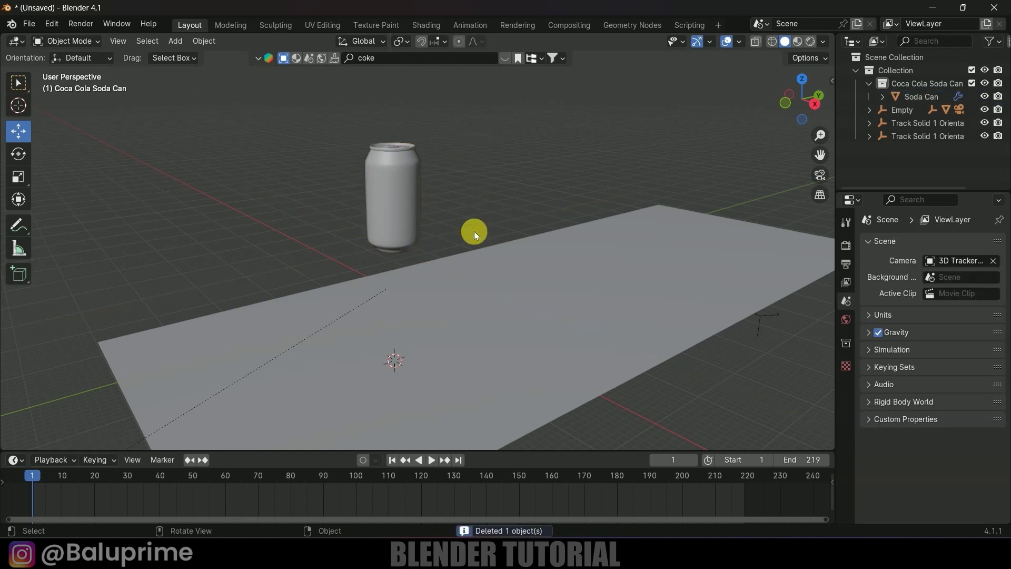
- Select the Soda Can and snap the 3D cursor to it
{"action": "left_click", "coordinate": [390, 196]}
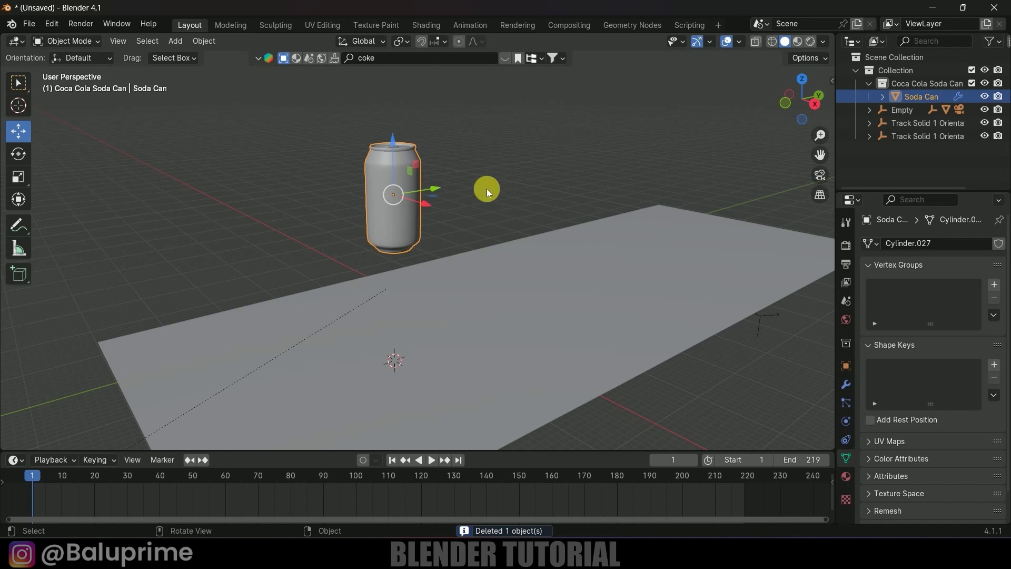
{"action": "middle_click_drag", "start_coordinate": [479, 214], "coordinate": [415, 192]}
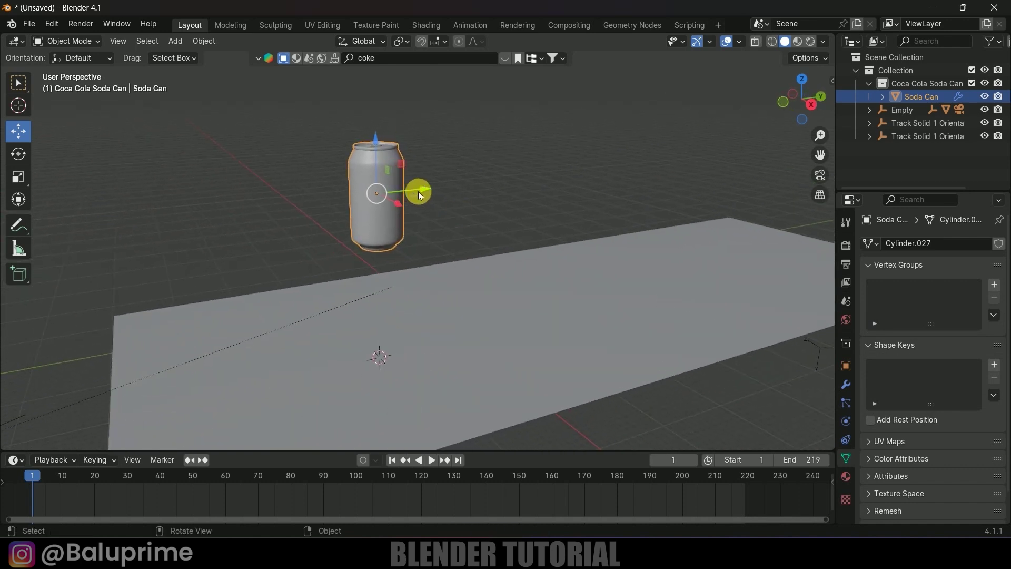
{"action": "middle_click_drag", "start_coordinate": [497, 238], "coordinate": [456, 203]}
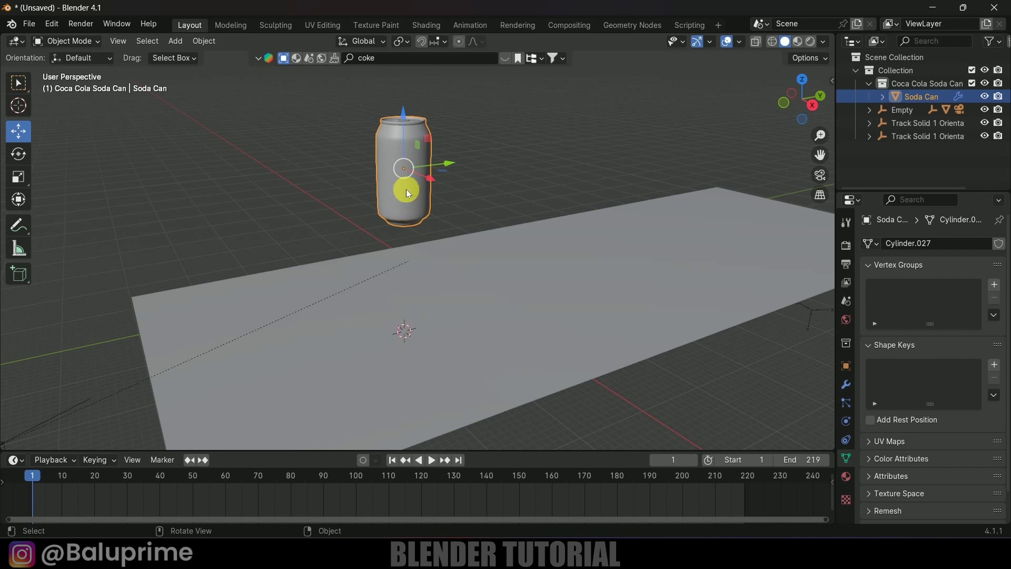
{"action": "key", "text": "shift+s"}
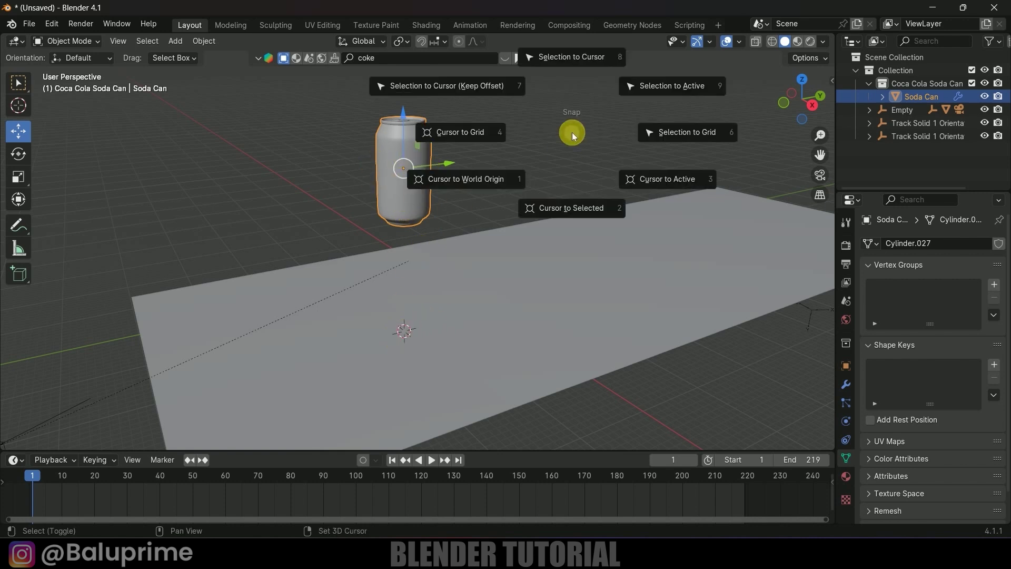
{"action": "left_click", "coordinate": [564, 207]}
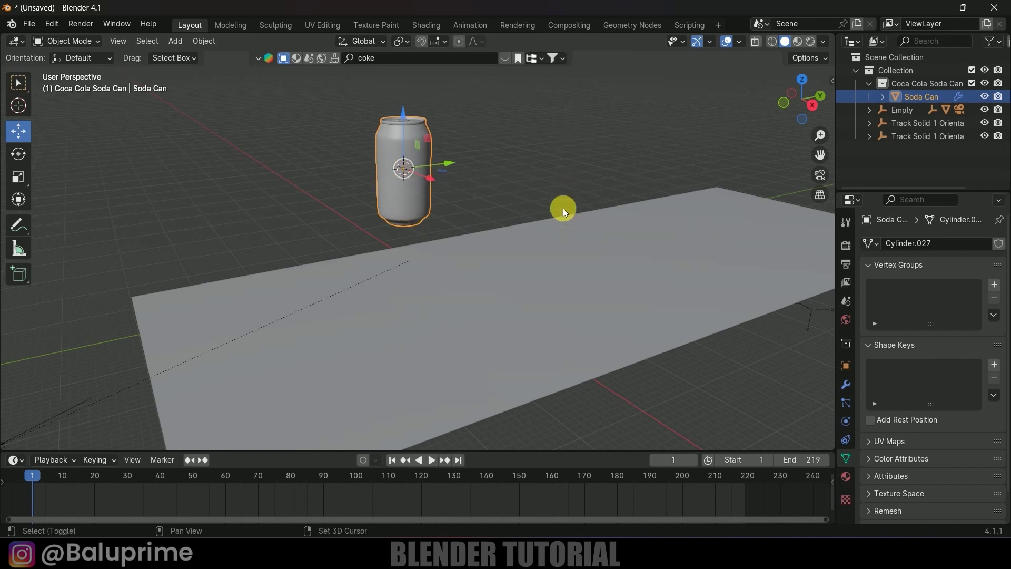
{"action": "middle_click_drag", "start_coordinate": [409, 169], "coordinate": [438, 193]}
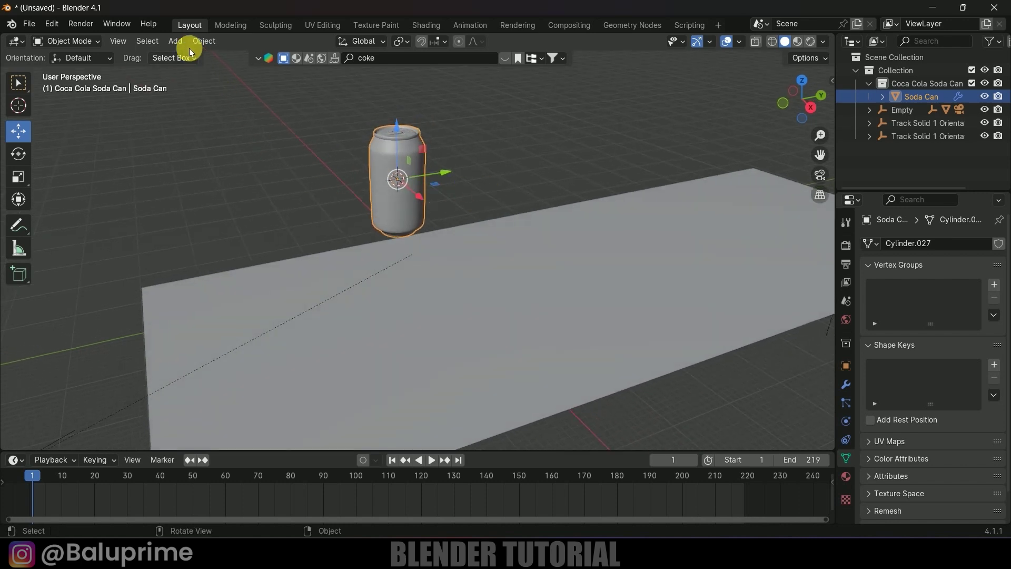
- Add a cube empty at the 3D cursor and scale it to about 9.93 so it encloses the Soda Can
{"action": "left_click", "coordinate": [176, 42]}
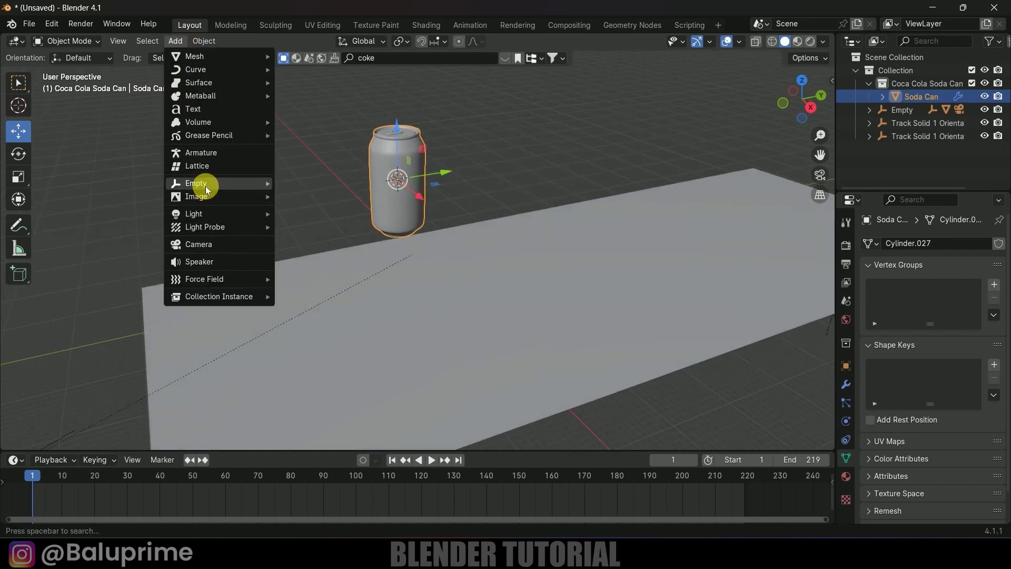
{"action": "mouse_move", "coordinate": [200, 184]}
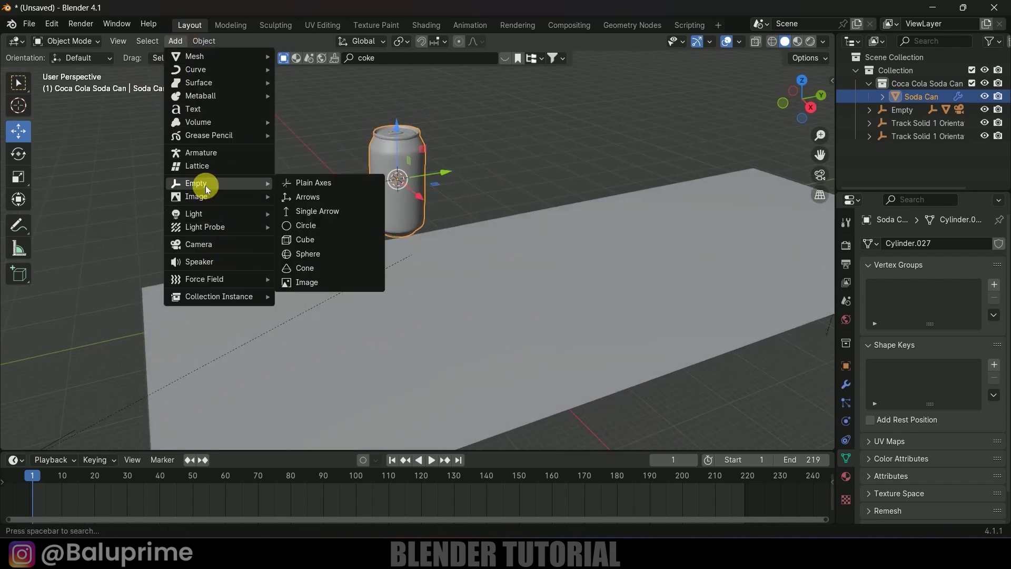
{"action": "left_click", "coordinate": [310, 242]}
{"action": "key", "text": "s"}
{"action": "left_click", "coordinate": [7, 226]}
- Parent the Soda Can to the cube empty using Object (Keep Transform)
{"action": "middle_click_drag", "start_coordinate": [400, 216], "coordinate": [491, 188]}
{"action": "left_click", "coordinate": [393, 134]}
{"action": "middle_click_drag", "start_coordinate": [393, 134], "coordinate": [479, 143]}
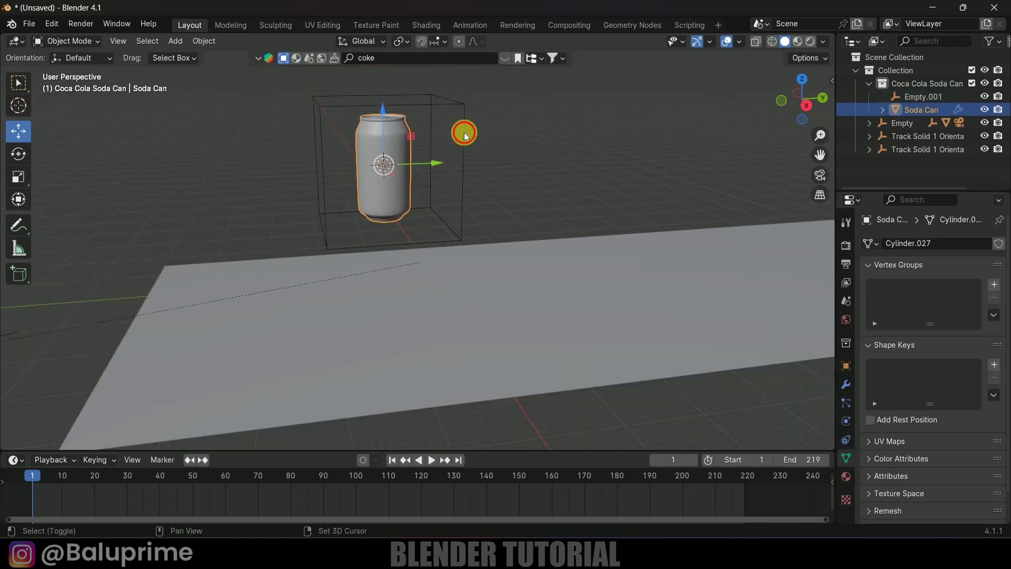
{"action": "left_click", "coordinate": [463, 135], "text": "shift"}
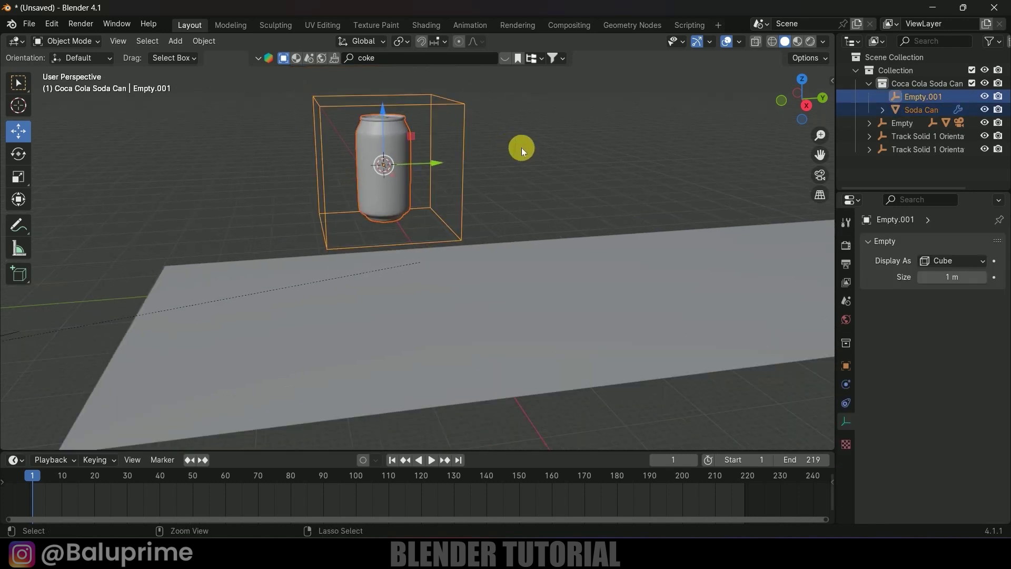
{"action": "key", "text": "ctrl+p"}
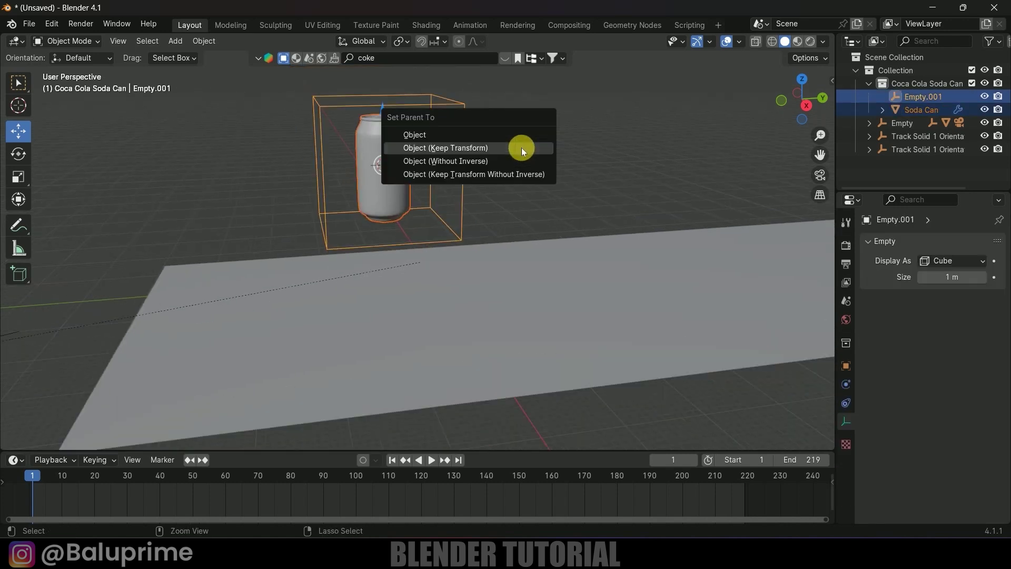
{"action": "left_click", "coordinate": [475, 147]}
- Rotate the cube empty about the Y axis and set its Y rotation to exactly 90° to lay the can on its side
{"action": "middle_click_drag", "start_coordinate": [535, 157], "coordinate": [573, 159]}
{"action": "left_click", "coordinate": [353, 153]}
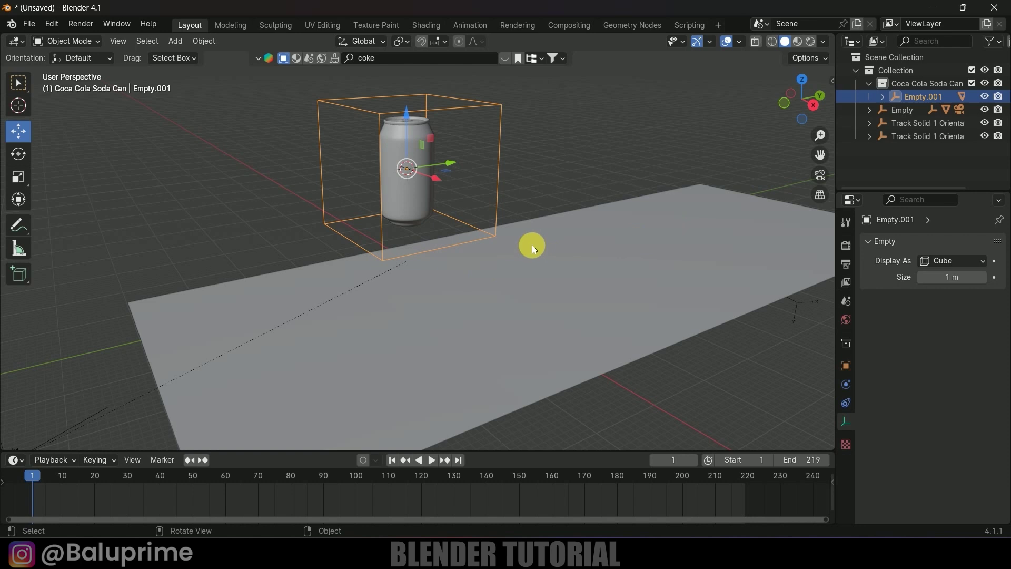
{"action": "left_click", "coordinate": [19, 153]}
{"action": "left_click_drag", "start_coordinate": [429, 152], "coordinate": [822, 327]}
{"action": "left_click", "coordinate": [846, 364]}
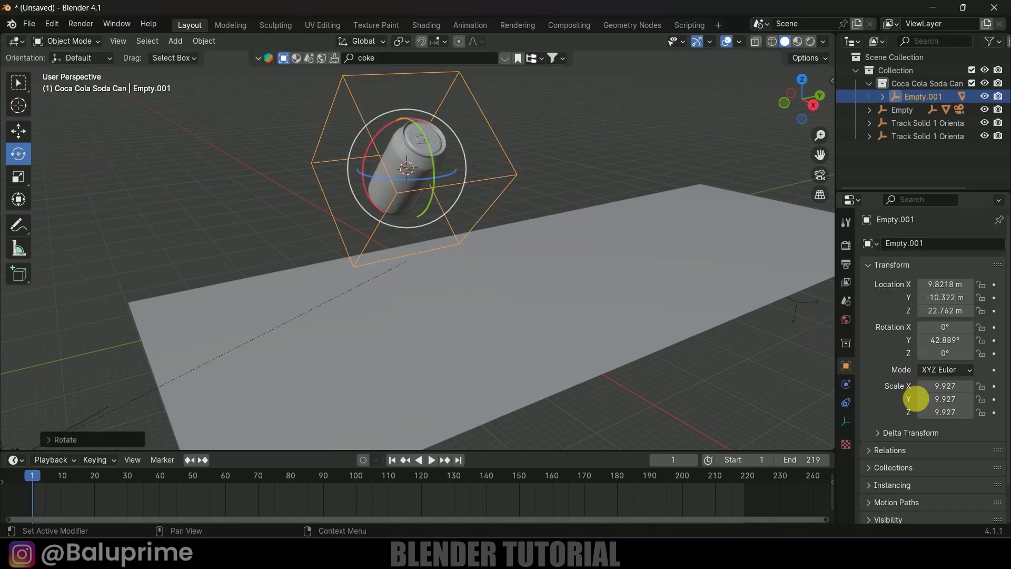
{"action": "left_click", "coordinate": [946, 342]}
{"action": "type", "text": "90"}
{"action": "key", "text": "Return"}
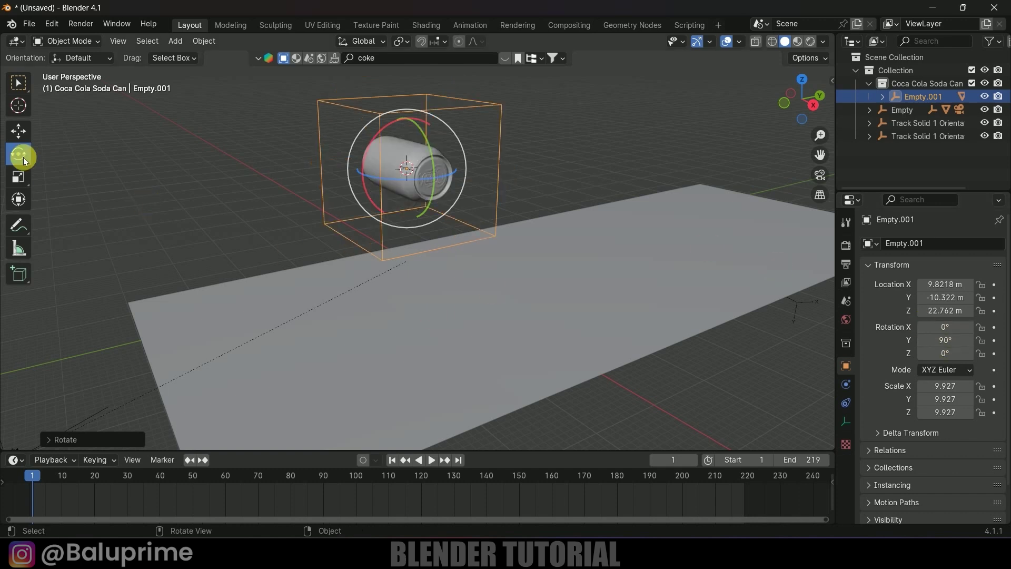
- Lower the can's empty along Z to about 4.15 m so the can rests on the ground mesh
{"action": "left_click", "coordinate": [16, 131]}
{"action": "left_click_drag", "start_coordinate": [406, 115], "coordinate": [451, 323]}
{"action": "scroll", "coordinate": [450, 320], "scroll_direction": "up", "scroll_amount": 5}
{"action": "middle_click_drag", "start_coordinate": [463, 291], "coordinate": [453, 219]}
{"action": "scroll", "coordinate": [450, 229], "scroll_direction": "up", "scroll_amount": 5}
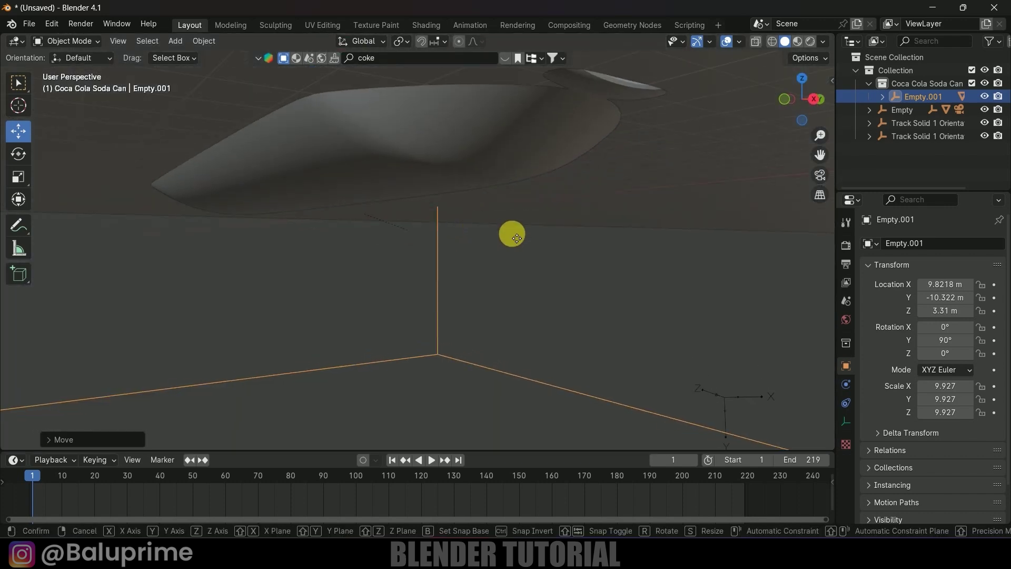
{"action": "key", "text": "g"}
{"action": "key", "text": "z"}
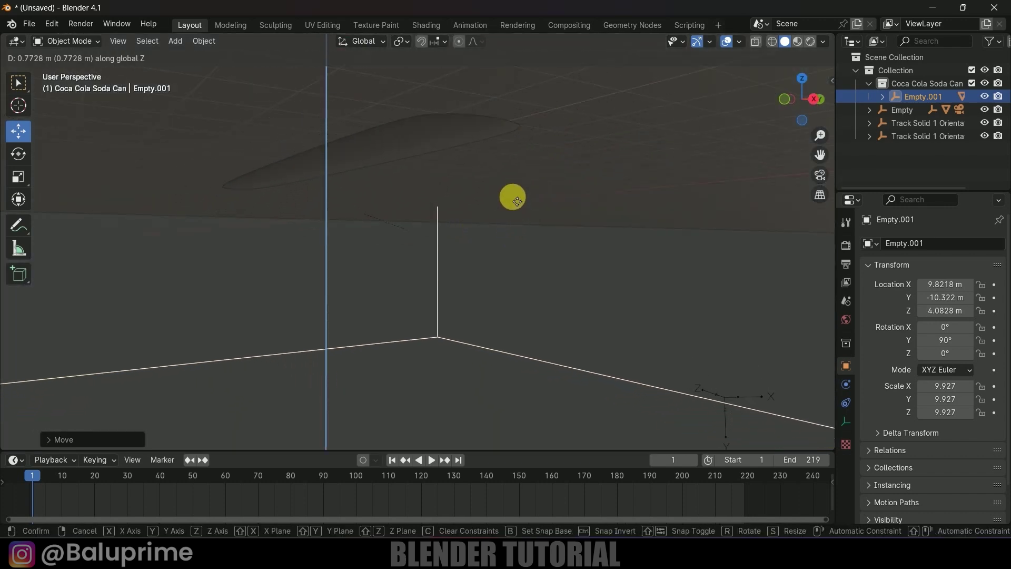
{"action": "left_click", "coordinate": [519, 199]}
- Move the can's empty along Y to about 86.8 m, toward the far end of the road, and check it through the camera
{"action": "scroll", "coordinate": [546, 210], "scroll_direction": "down", "scroll_amount": 6}
{"action": "middle_click_drag", "start_coordinate": [547, 210], "coordinate": [356, 285]}
{"action": "left_click_drag", "start_coordinate": [255, 292], "coordinate": [635, 275]}
{"action": "middle_click_drag", "start_coordinate": [518, 335], "coordinate": [566, 311]}
{"action": "key", "text": "KP_0"}
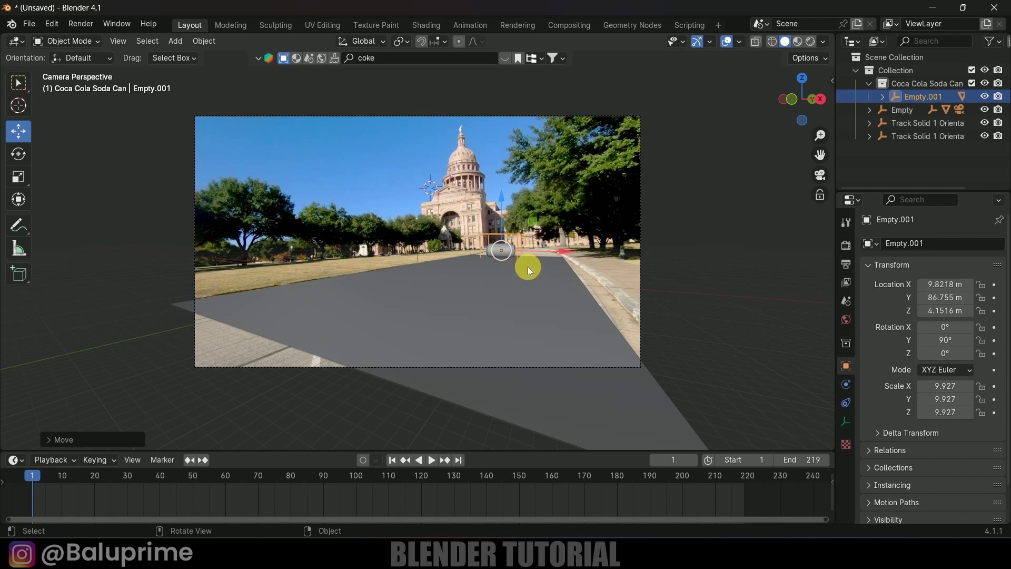
- Scale the can's empty up about 4.5 times and raise it along Z until the can sits on the road surface
{"action": "key", "text": "s"}
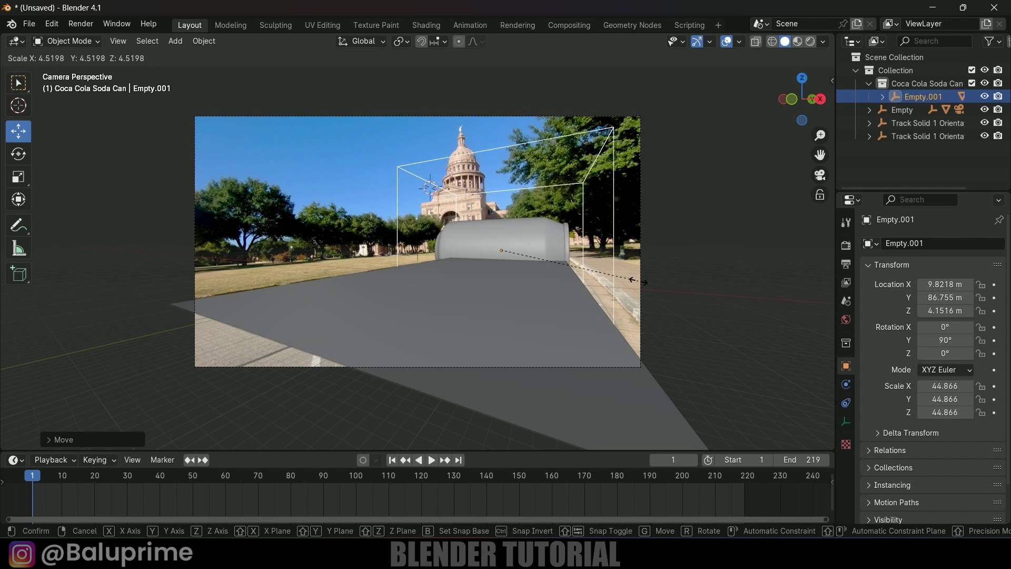
{"action": "left_click", "coordinate": [636, 282]}
{"action": "left_click_drag", "start_coordinate": [506, 213], "coordinate": [510, 183]}
- Scale the Track Solid 1 ground mesh up to about 5.15 and shift it sideways to cover the road in the camera view
{"action": "left_click", "coordinate": [502, 306]}
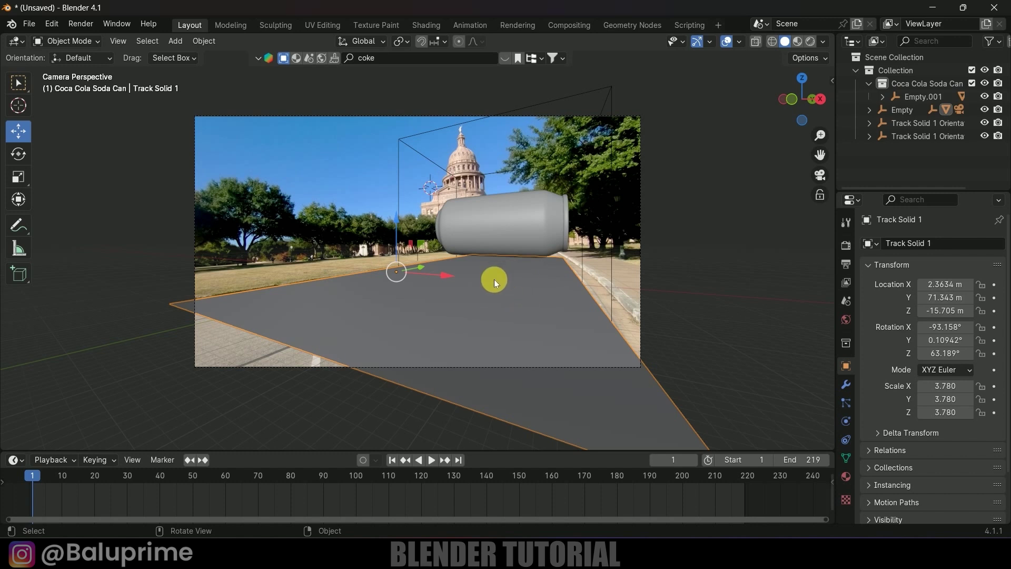
{"action": "key", "text": "s"}
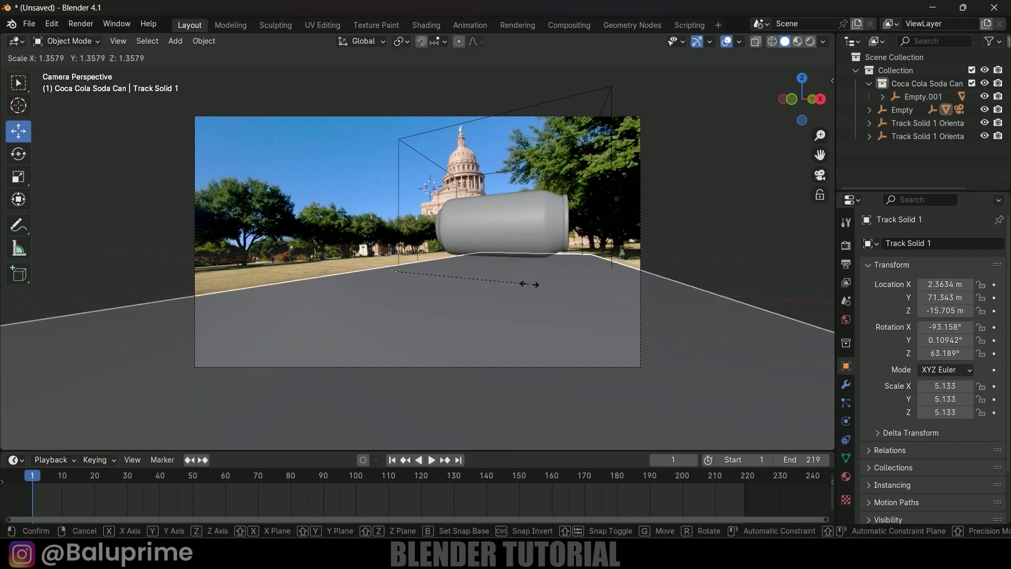
{"action": "left_click", "coordinate": [451, 275]}
{"action": "mouse_move", "coordinate": [451, 275]}
{"action": "left_mouse_down"}
{"action": "mouse_move", "coordinate": [377, 264]}
{"action": "mouse_move", "coordinate": [433, 276]}
{"action": "left_mouse_up"}
- In Edit Mode, move the far-left edge of the ground mesh outward to widen its coverage beyond the road
{"action": "key", "text": "Tab"}
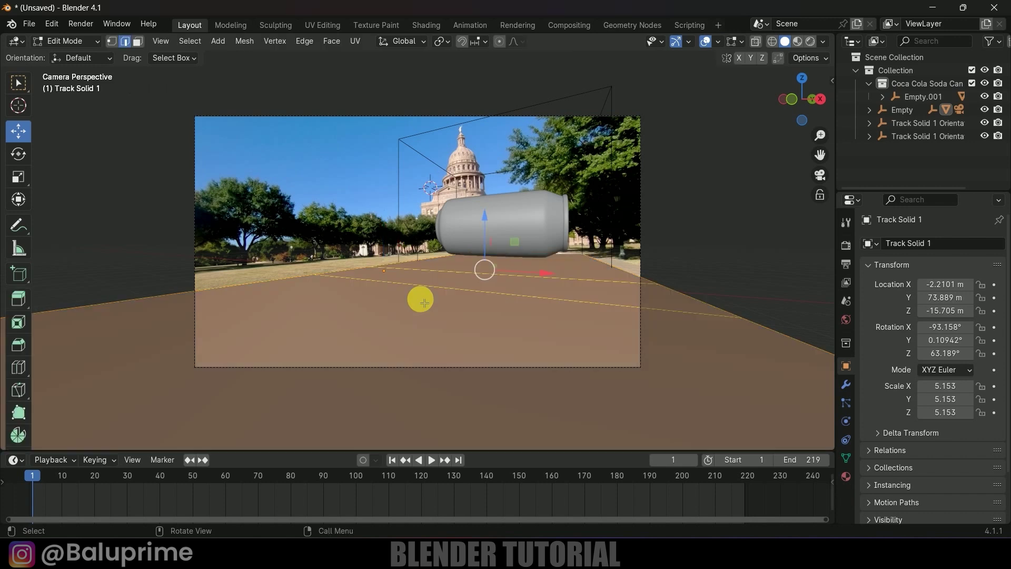
{"action": "left_click", "coordinate": [276, 279]}
{"action": "left_click", "coordinate": [335, 269]}
{"action": "left_click", "coordinate": [444, 269], "text": "shift"}
{"action": "left_click_drag", "start_coordinate": [444, 269], "coordinate": [354, 258]}
{"action": "key", "text": "Tab"}
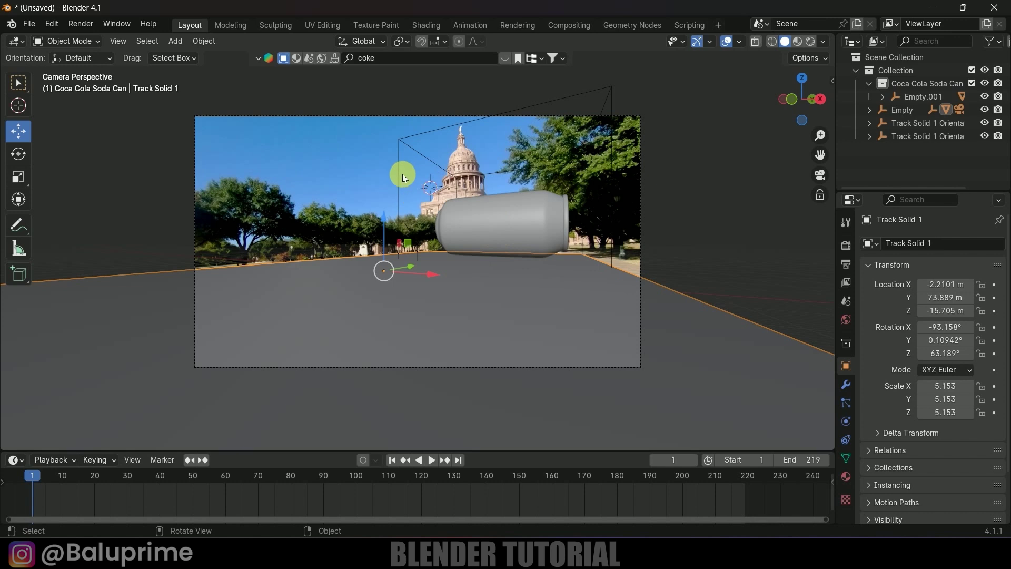
- Reposition the can's empty sideways to about X 7.37 m and push it back along Y to about 95.2 m
{"action": "left_click", "coordinate": [564, 249]}
{"action": "mouse_move", "coordinate": [565, 227]}
{"action": "left_mouse_down"}
{"action": "mouse_move", "coordinate": [522, 226]}
{"action": "mouse_move", "coordinate": [555, 228]}
{"action": "left_mouse_up"}
{"action": "left_click_drag", "start_coordinate": [555, 228], "coordinate": [558, 228]}
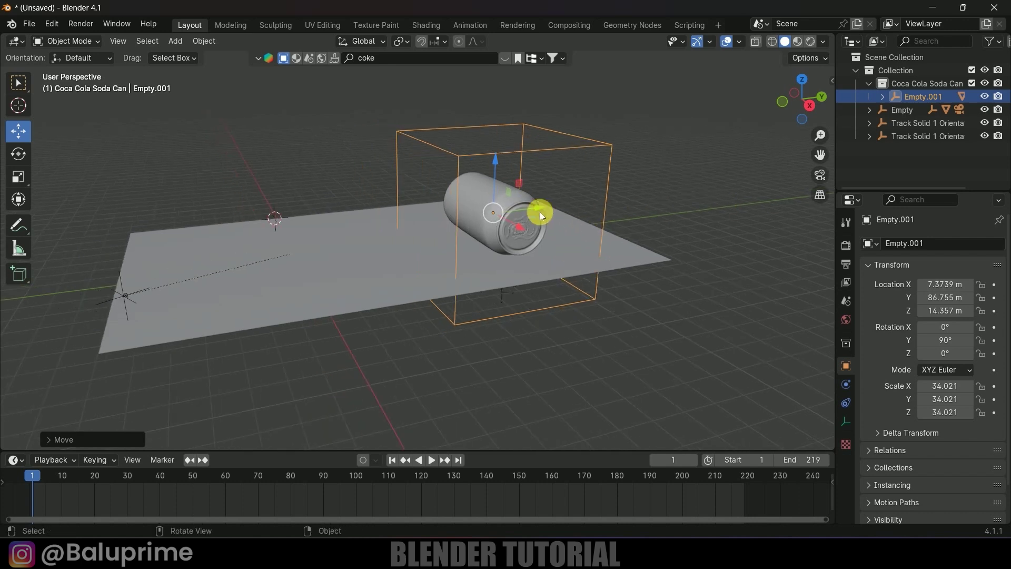
{"action": "key", "text": "g"}
{"action": "key", "text": "y"}
{"action": "left_click", "coordinate": [550, 191]}
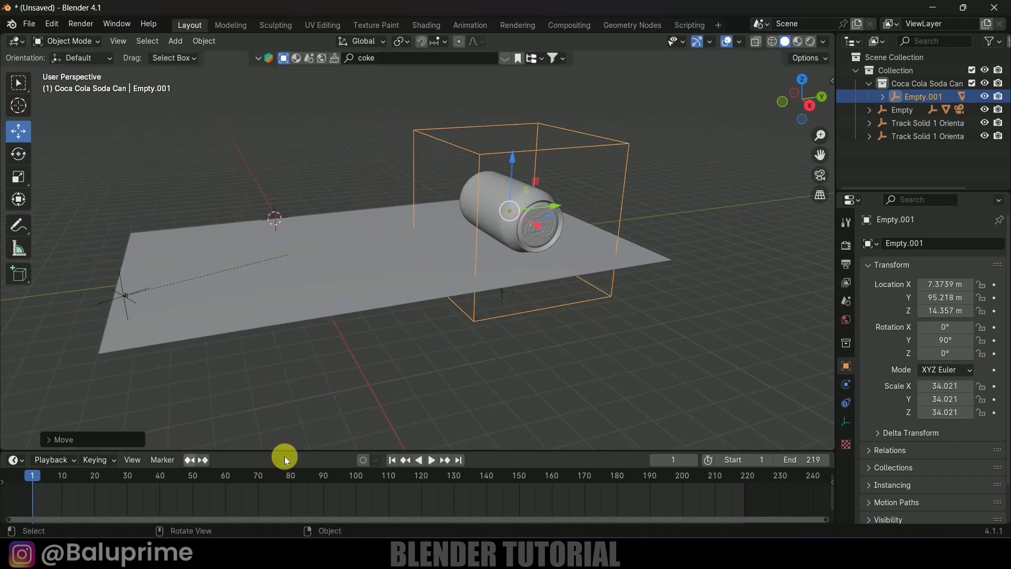
- Lock the can empty's X and Z rotation at -90°, set its Y rotation to 0°, and keyframe Y rotation at frame 1
{"action": "left_click", "coordinate": [391, 460]}
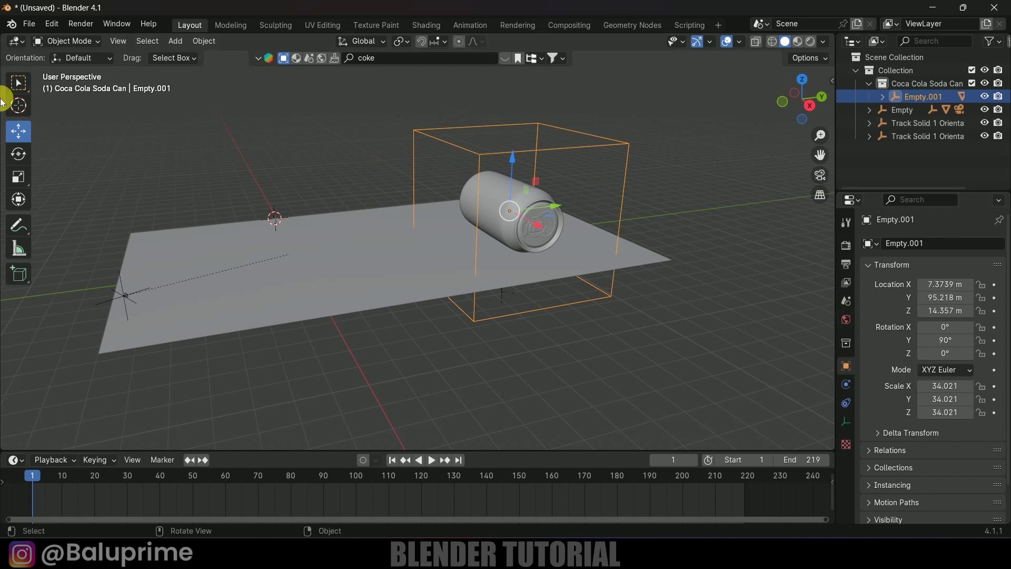
{"action": "left_click", "coordinate": [19, 153]}
{"action": "left_click_drag", "start_coordinate": [472, 179], "coordinate": [544, 193]}
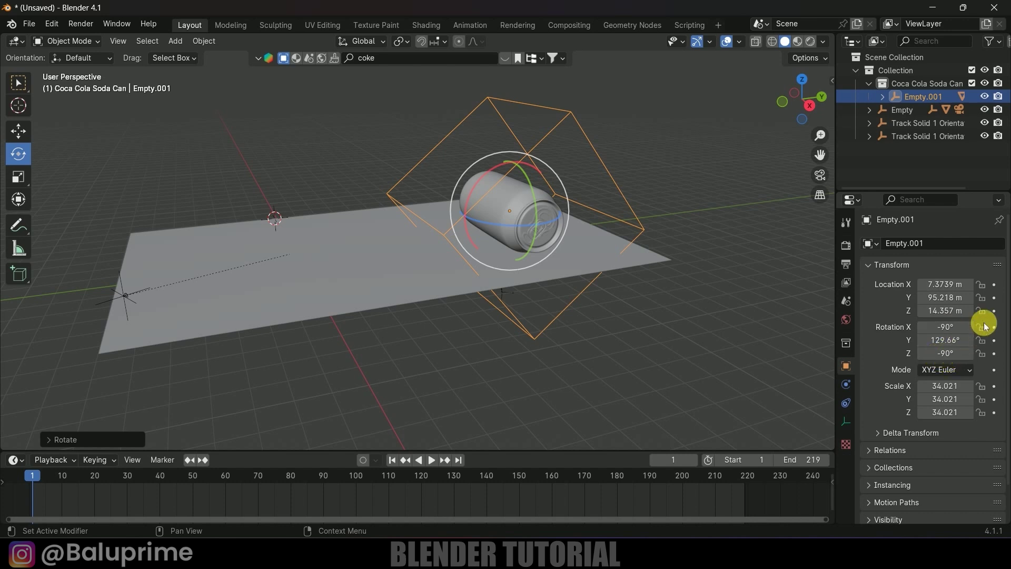
{"action": "double_click", "coordinate": [950, 346]}
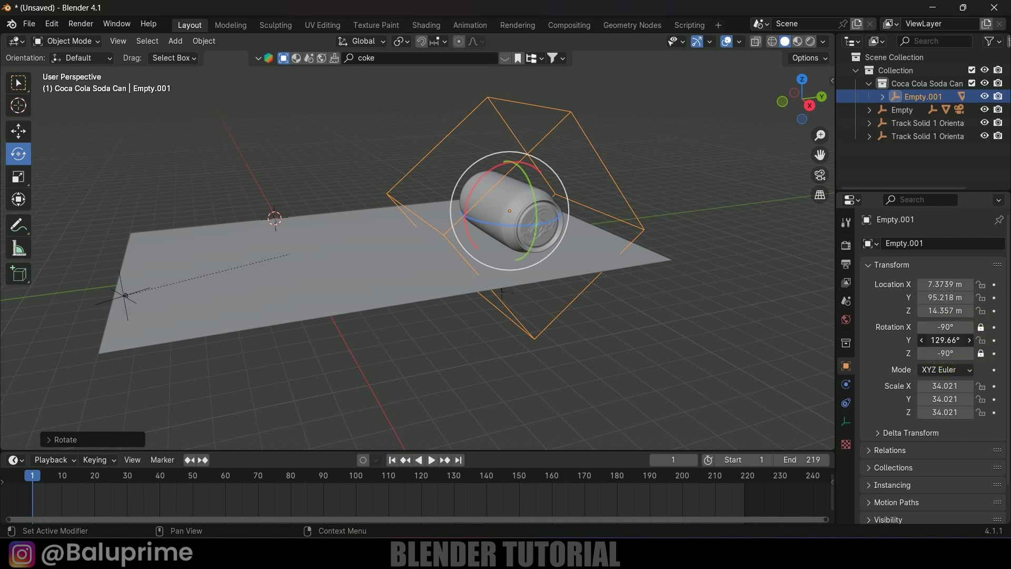
{"action": "type", "text": "0"}
{"action": "key", "text": "Return"}
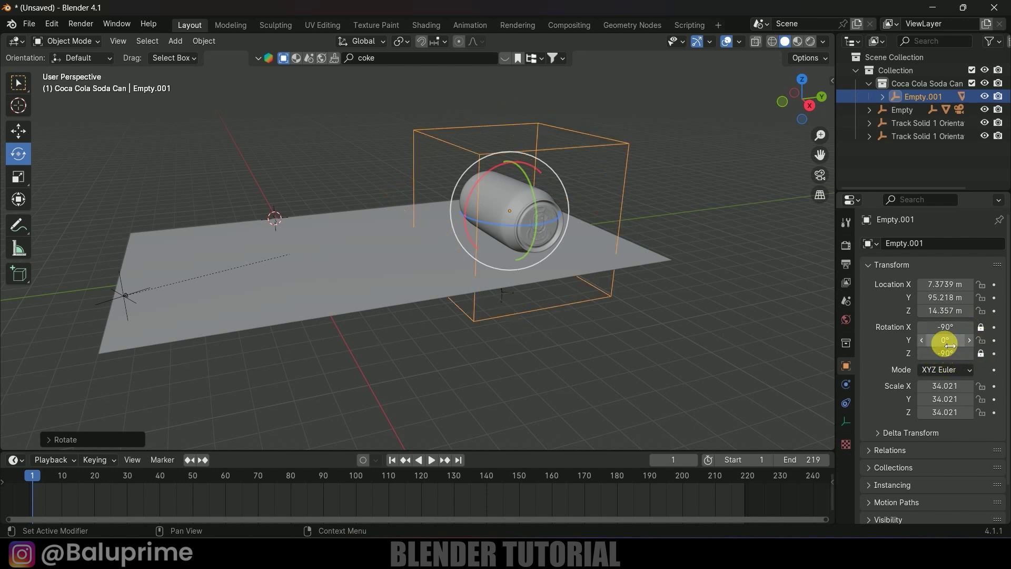
{"action": "left_click", "coordinate": [994, 340]}
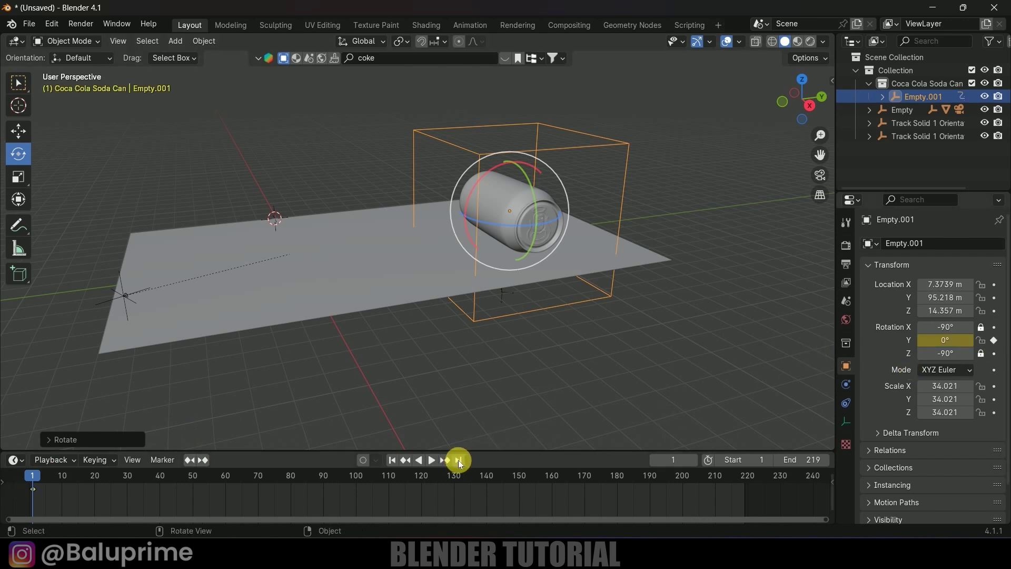
- At frame 219, set the can empty's Y rotation to 1000° and keyframe it
{"action": "left_click", "coordinate": [459, 461]}
{"action": "double_click", "coordinate": [945, 341]}
{"action": "type", "text": "-95"}
{"action": "key", "text": "Return"}
{"action": "left_click_drag", "start_coordinate": [946, 340], "coordinate": [1008, 340]}
{"action": "double_click", "coordinate": [947, 341]}
{"action": "type", "text": "1000"}
{"action": "key", "text": "Return"}
{"action": "left_click", "coordinate": [994, 341]}
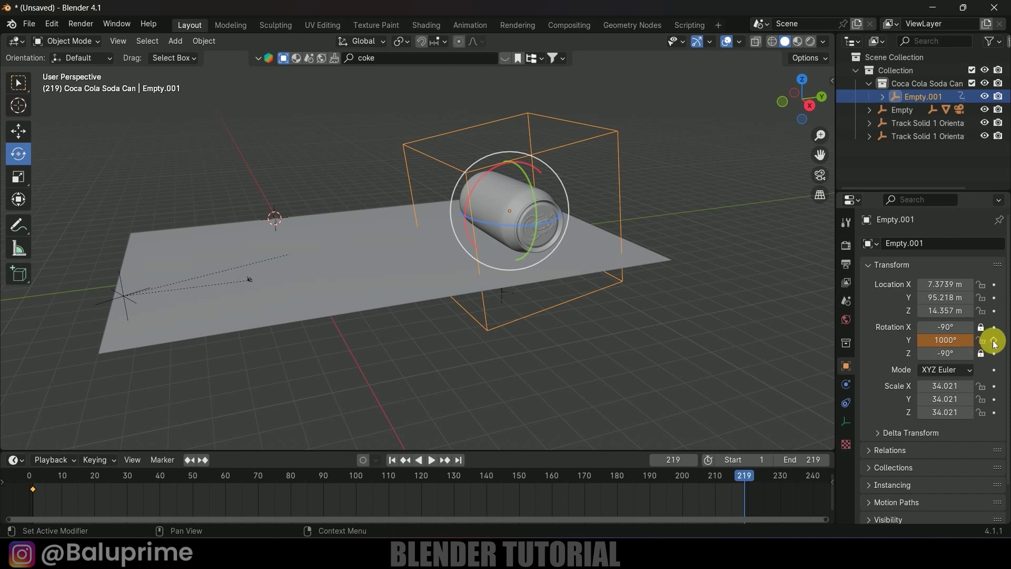
- Play the animation from the first frame to review the can's spin
{"action": "left_click", "coordinate": [391, 459]}
{"action": "key", "text": "space"}
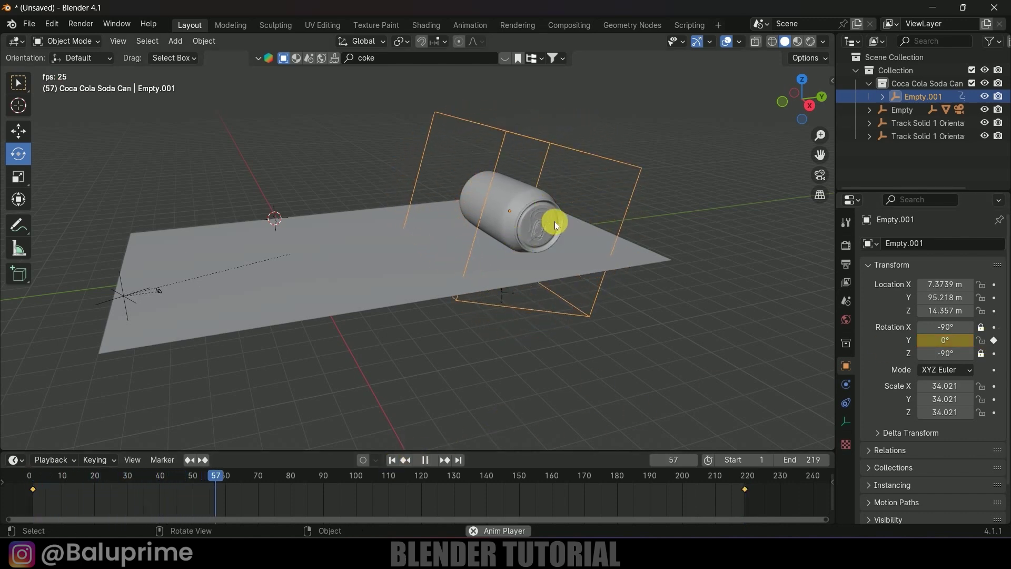
{"action": "key", "text": "space"}
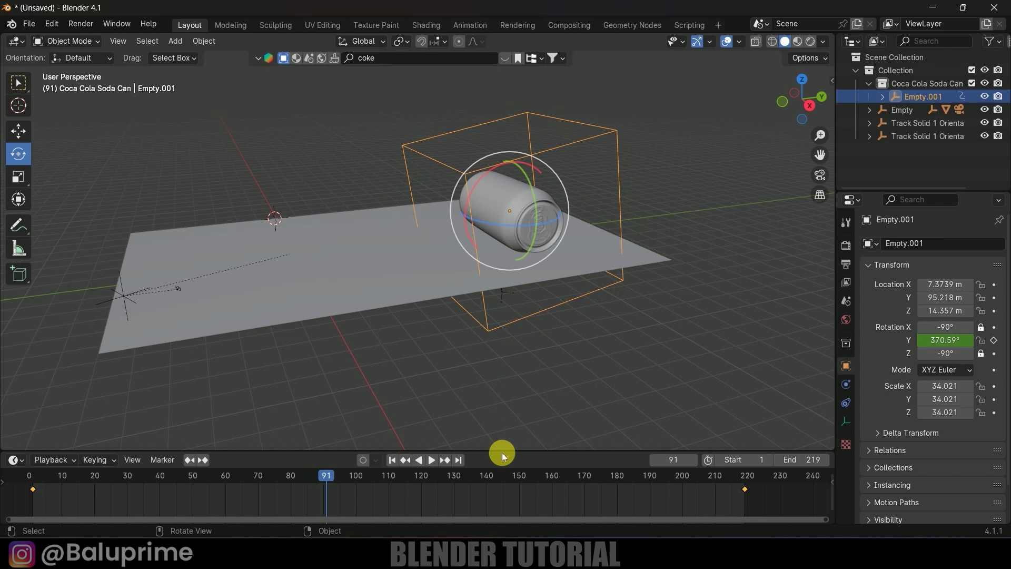
- Enlarge the timeline, select both rotation keyframes, and set their interpolation to Linear
{"action": "left_click", "coordinate": [500, 446]}
{"action": "left_click_drag", "start_coordinate": [491, 452], "coordinate": [490, 391]}
{"action": "left_click", "coordinate": [465, 135]}
{"action": "left_click_drag", "start_coordinate": [771, 471], "coordinate": [32, 422]}
{"action": "key", "text": "t"}
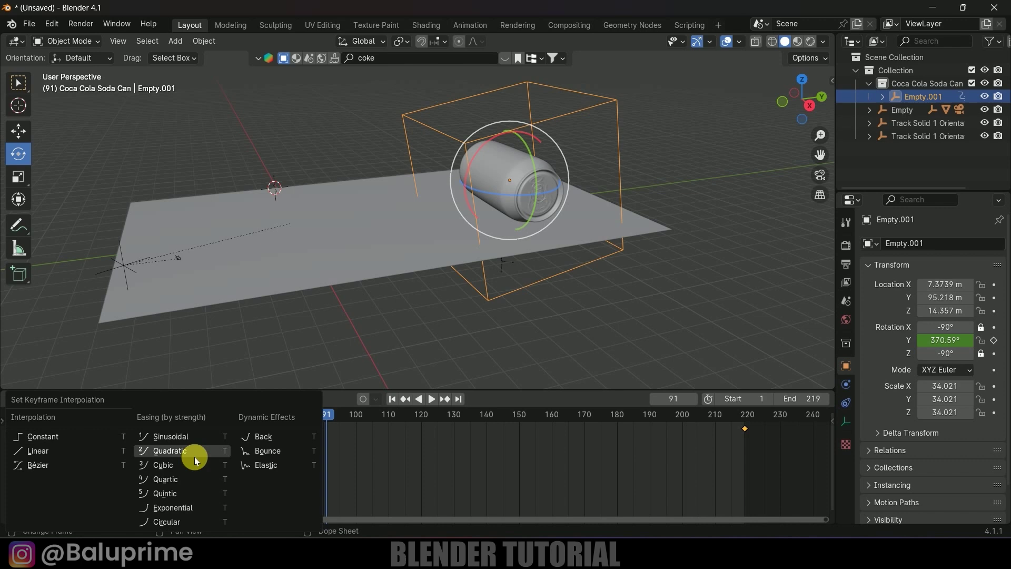
{"action": "left_click", "coordinate": [68, 451]}
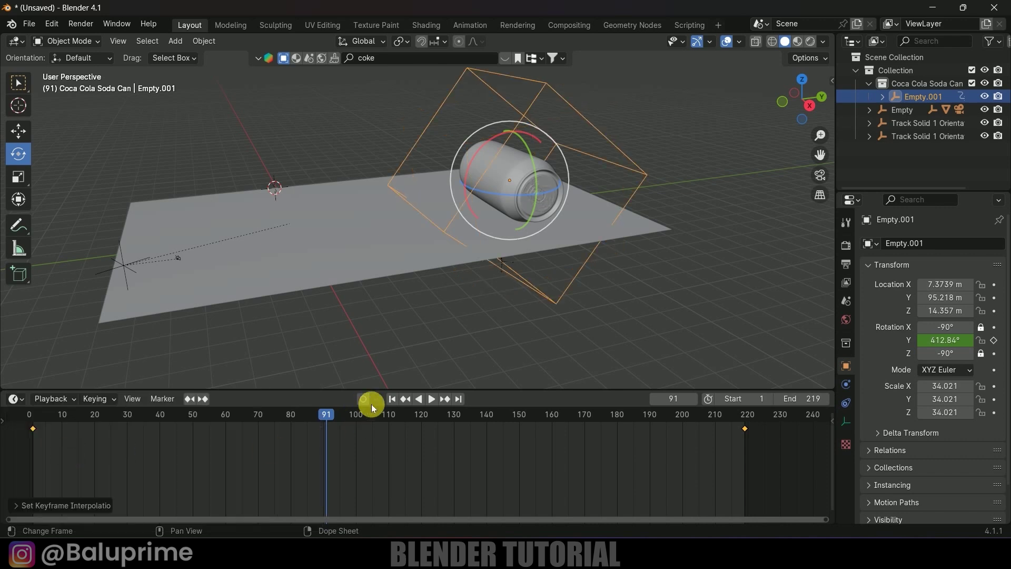
- Play back the linear rotation from the start and return to frame 1
{"action": "left_click", "coordinate": [392, 399]}
{"action": "key", "text": "space"}
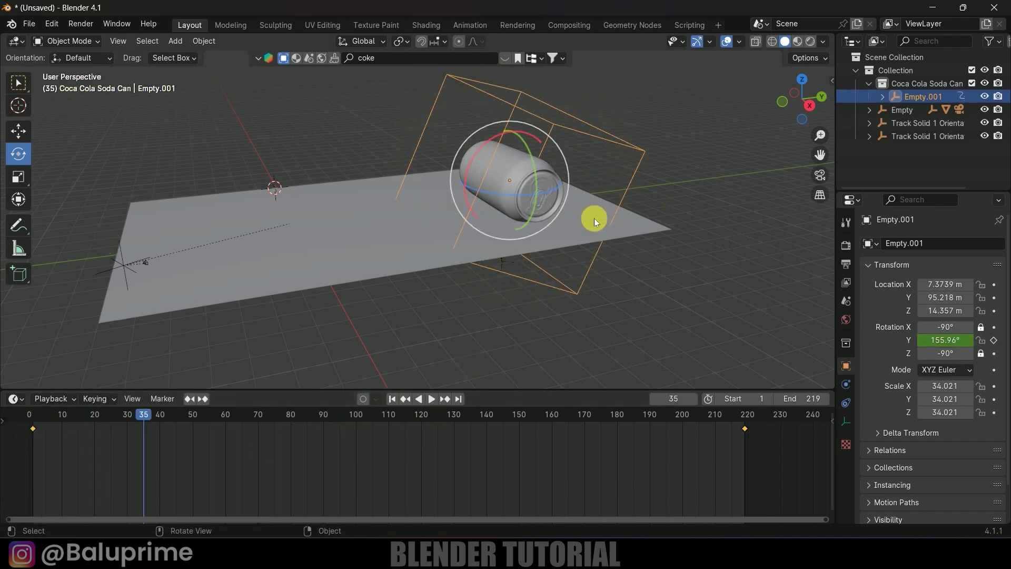
{"action": "left_click", "coordinate": [392, 399]}
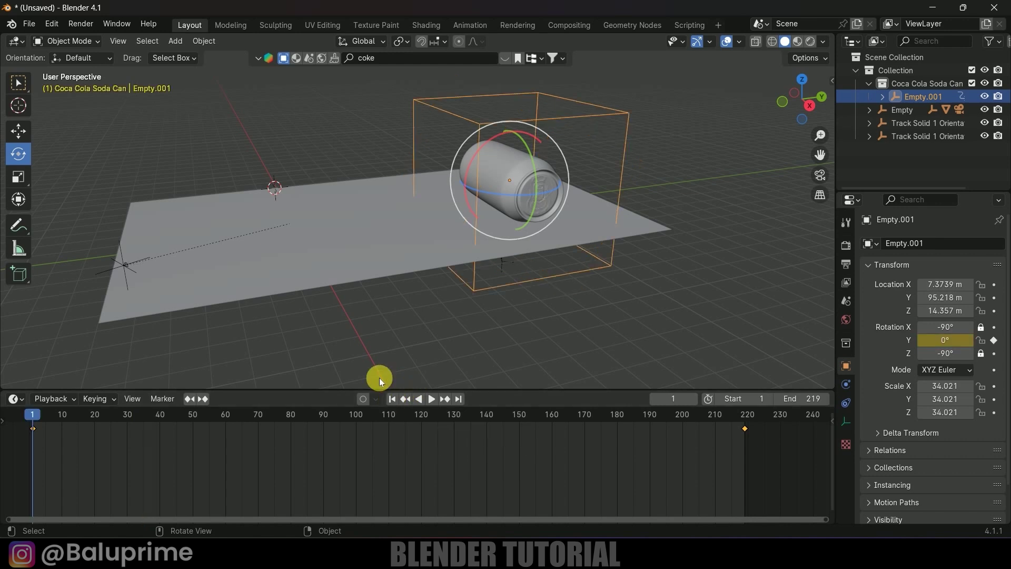
{"action": "left_click", "coordinate": [18, 130]}
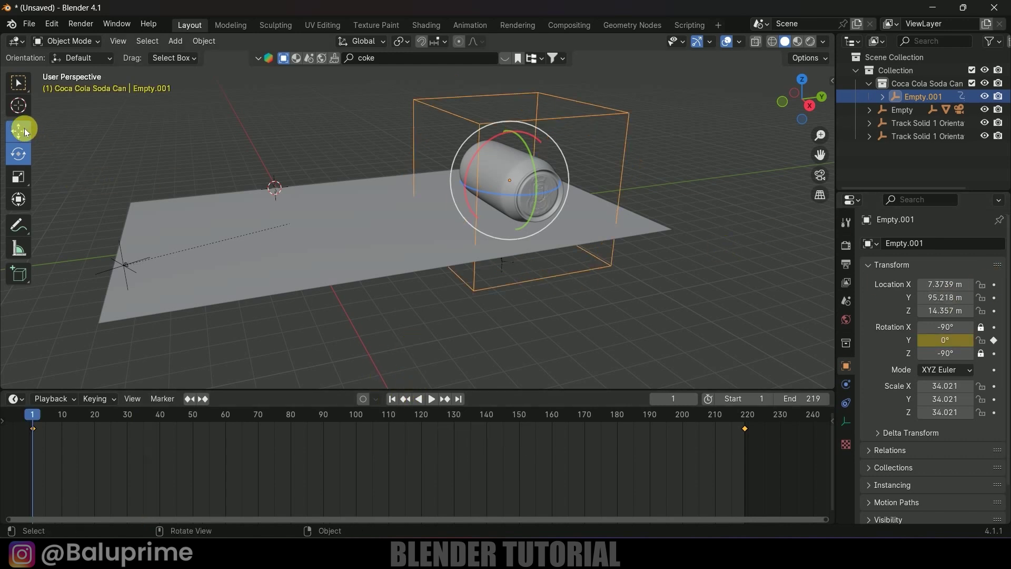
{"action": "left_click_drag", "start_coordinate": [548, 172], "coordinate": [540, 174]}
{"action": "key", "text": "ctrl+z"}
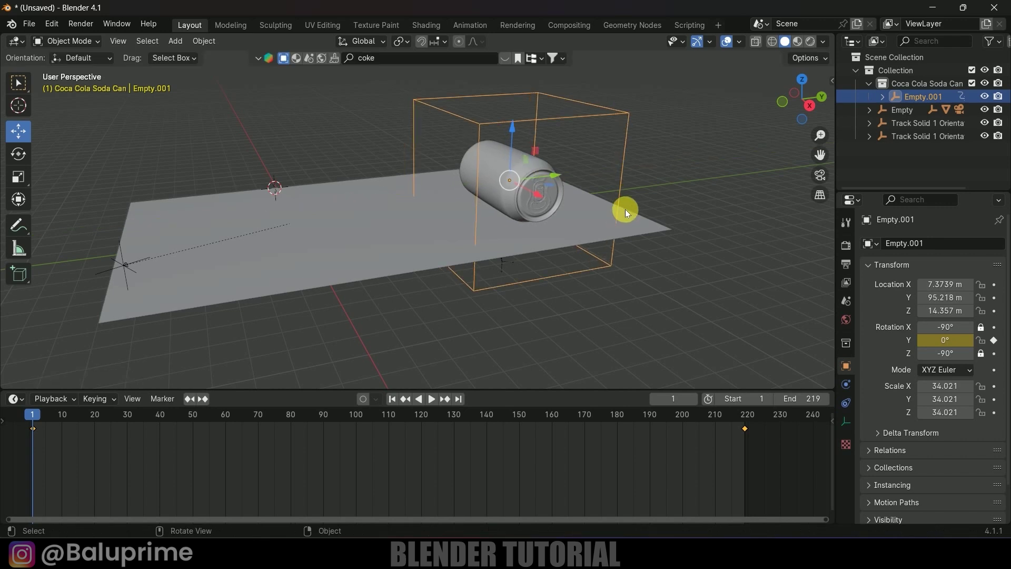
- Lock the can empty's X and Z location and keyframe its Y location at frame 1
{"action": "left_click", "coordinate": [981, 284]}
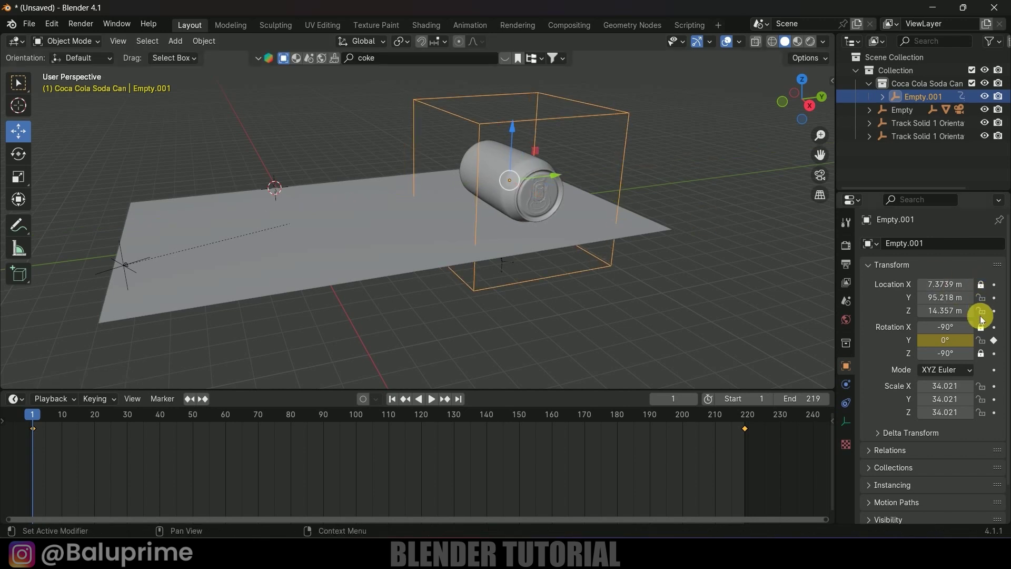
{"action": "left_click", "coordinate": [981, 311]}
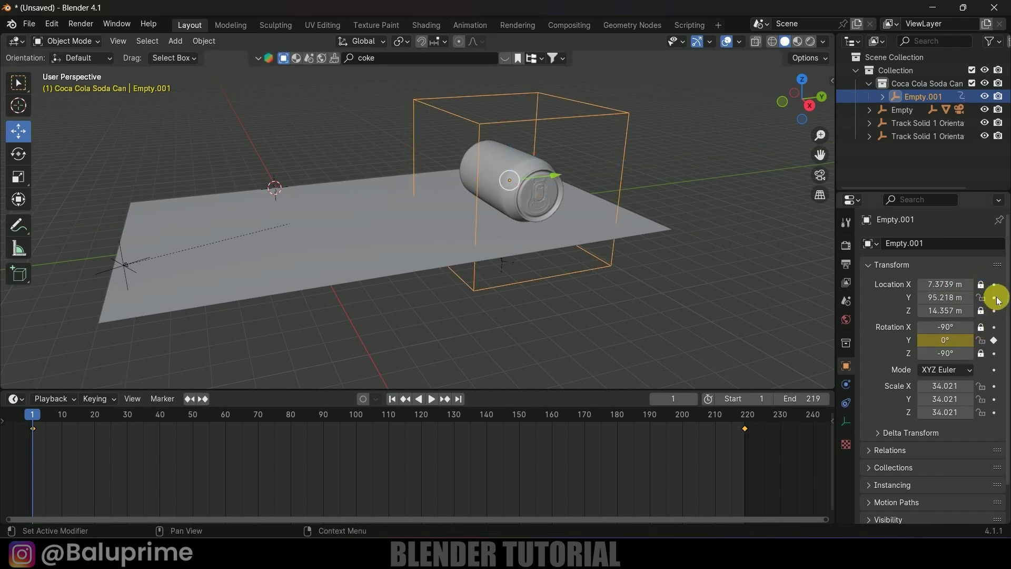
{"action": "left_click", "coordinate": [995, 297]}
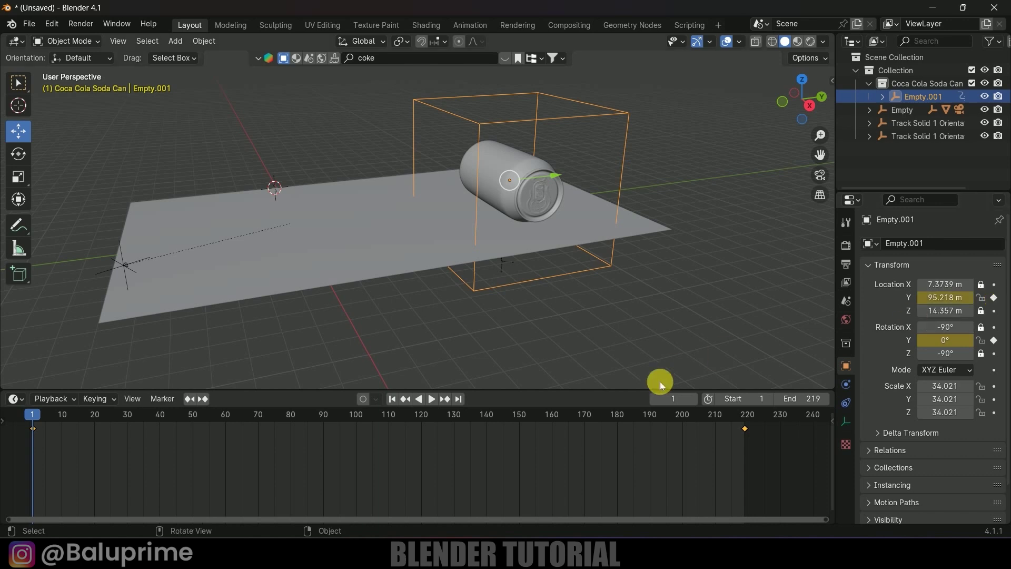
- Move the can empty along Y to about -48.3 m at frame 219, keyframe it, and set the interpolation to Linear
{"action": "left_click", "coordinate": [459, 399]}
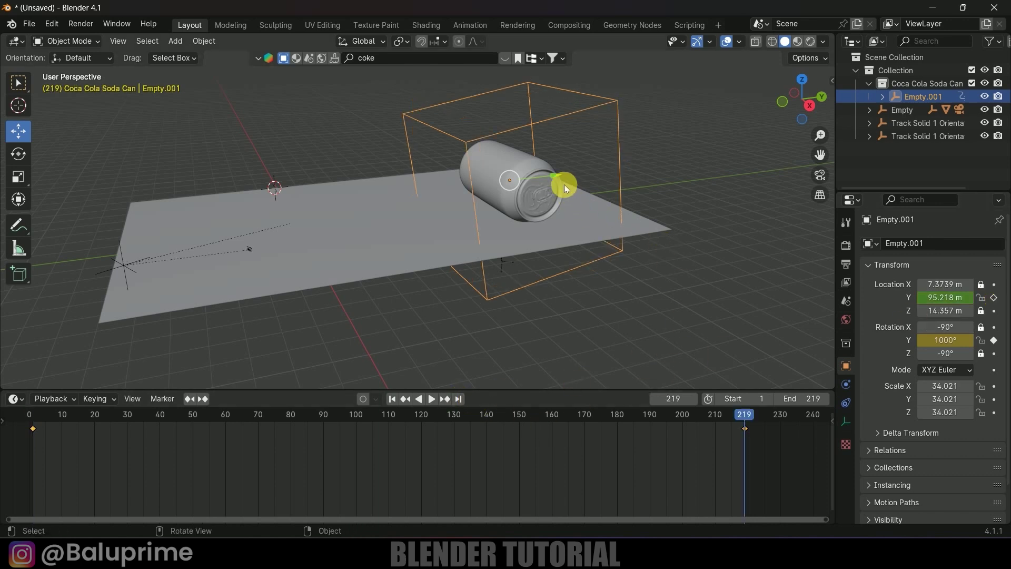
{"action": "left_click_drag", "start_coordinate": [549, 176], "coordinate": [216, 212]}
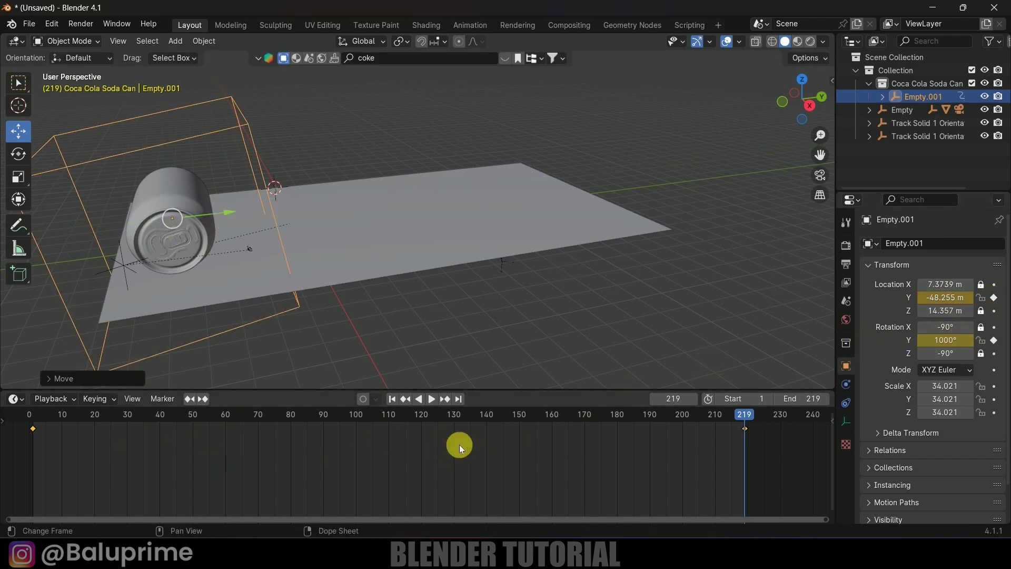
{"action": "key", "text": "t"}
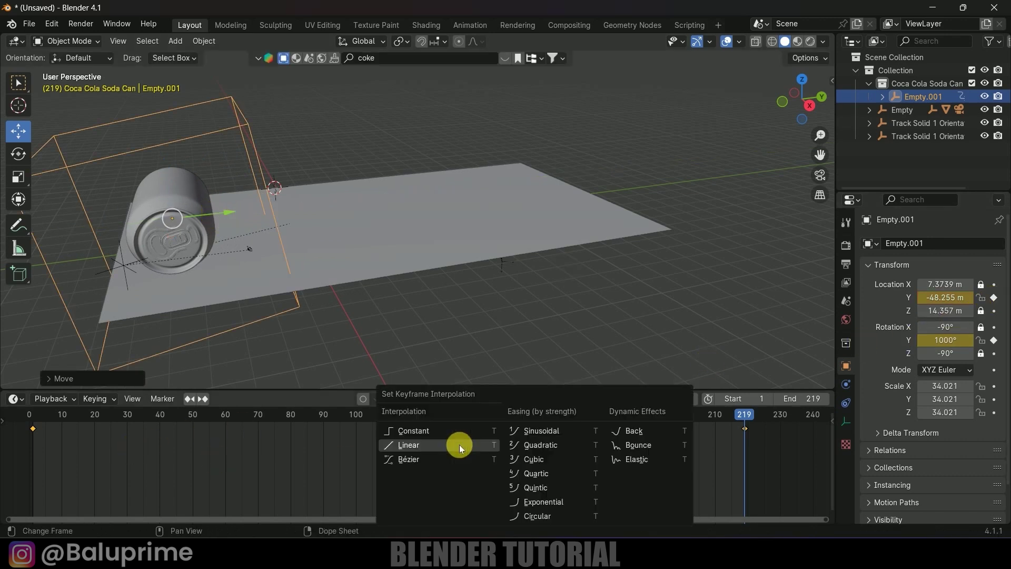
{"action": "left_click", "coordinate": [459, 445]}
- Play the rolling can from frame 1 through the camera view and switch the viewport to rendered shading
{"action": "left_click", "coordinate": [394, 399]}
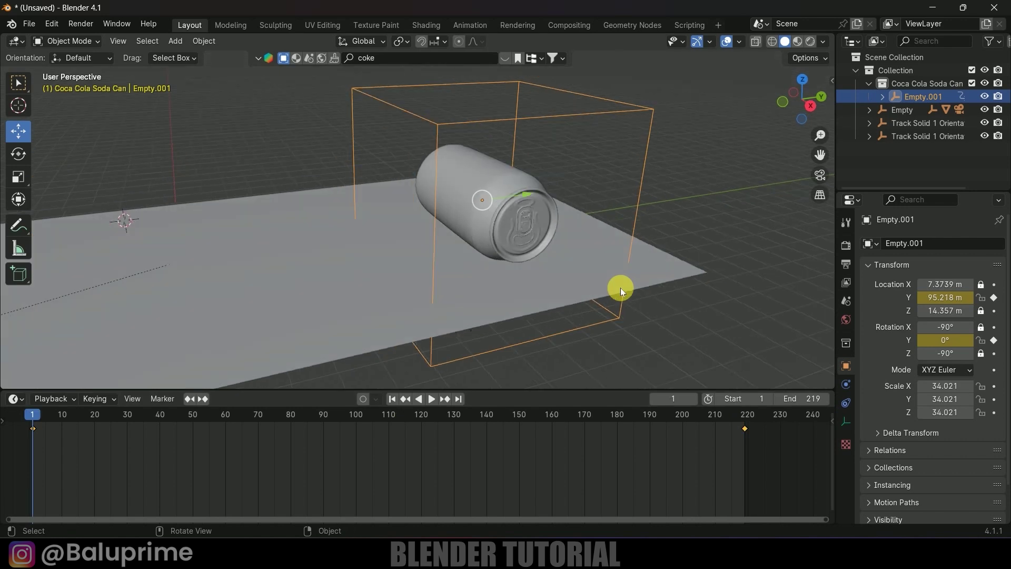
{"action": "key", "text": "KP_0"}
{"action": "key", "text": "space"}
{"action": "scroll", "coordinate": [620, 287], "scroll_direction": "up", "scroll_amount": 5}
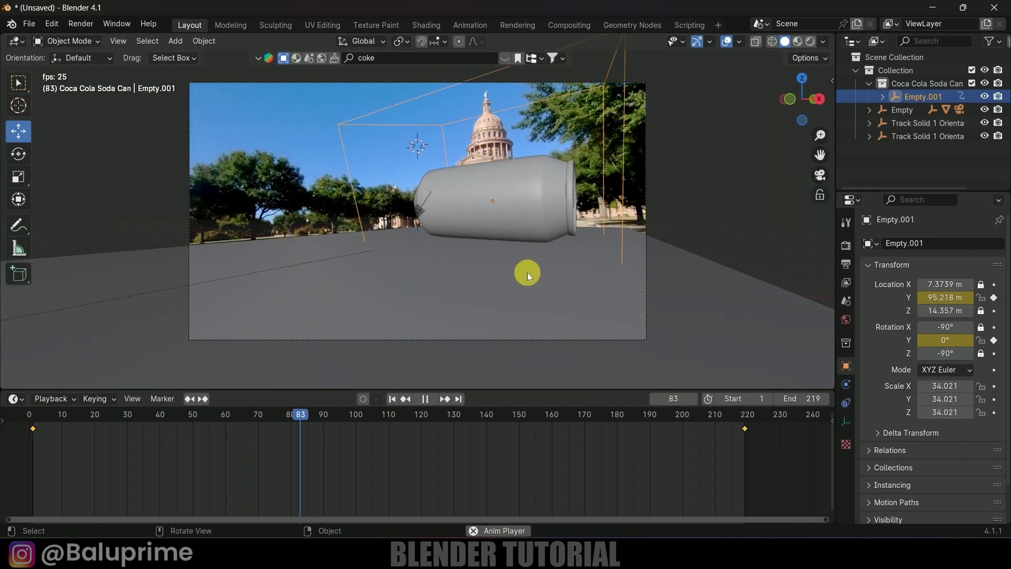
{"action": "left_click", "coordinate": [810, 42]}
{"action": "key", "text": "Escape"}
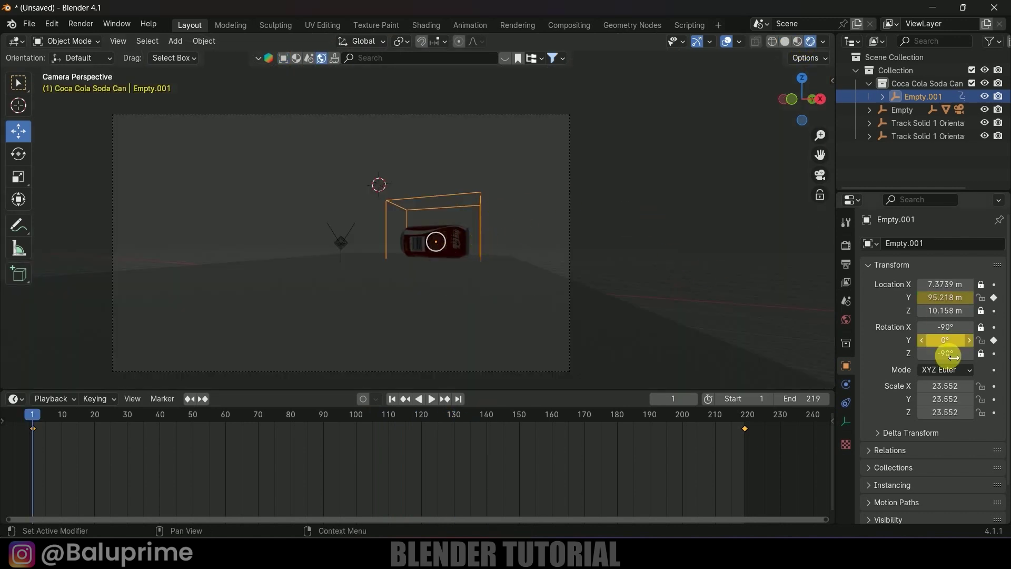
- Set the world color to an Environment Texture and load victoria_sunset_1k.exr from the Downloads folder
{"action": "left_click", "coordinate": [845, 320]}
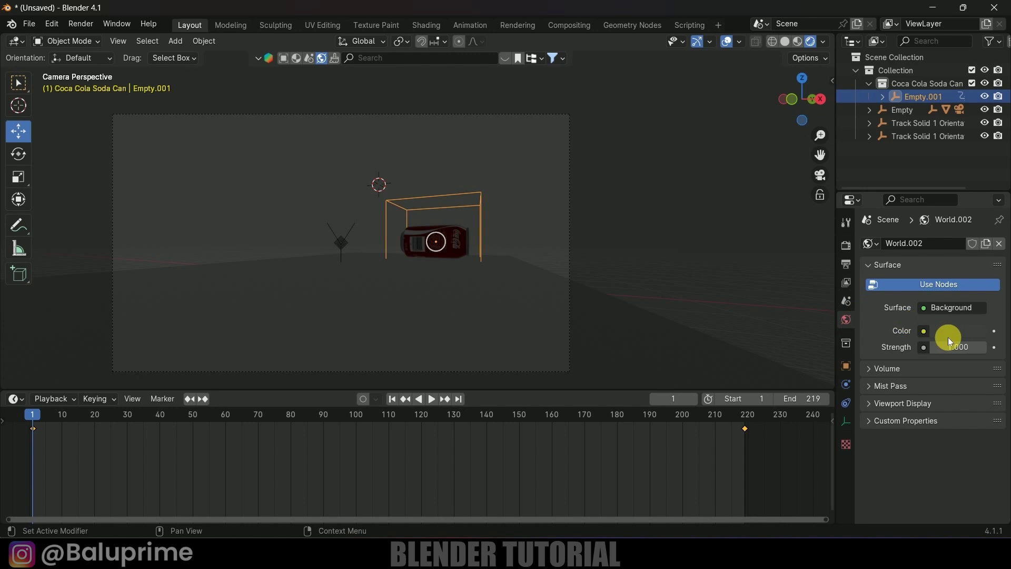
{"action": "left_click", "coordinate": [924, 332]}
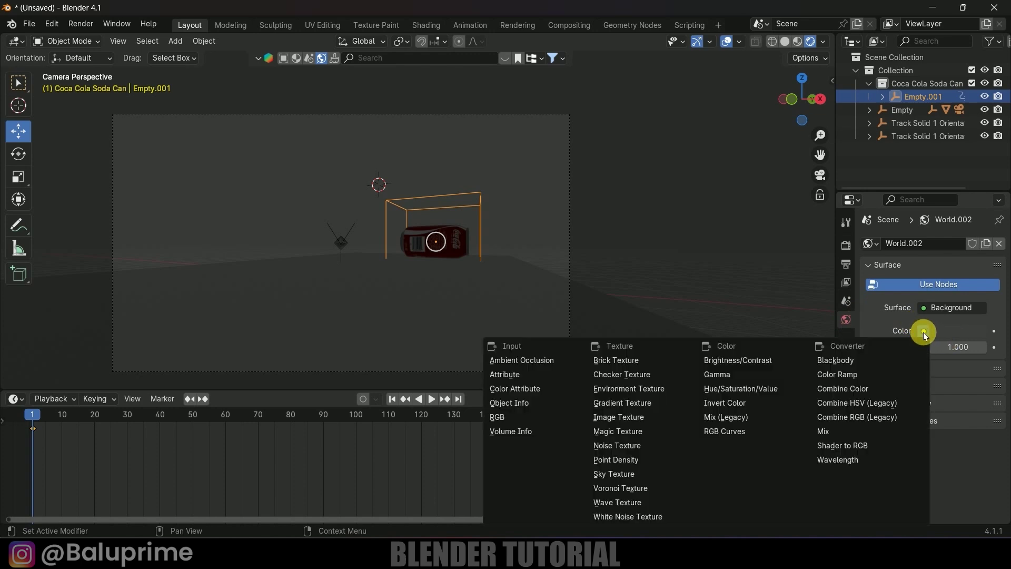
{"action": "left_click", "coordinate": [635, 389]}
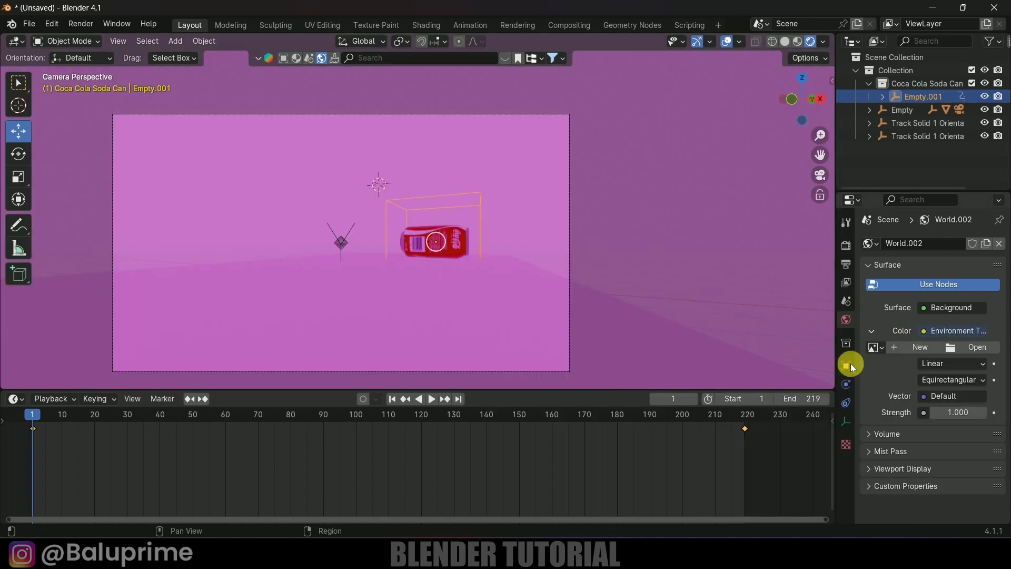
{"action": "left_click", "coordinate": [972, 347]}
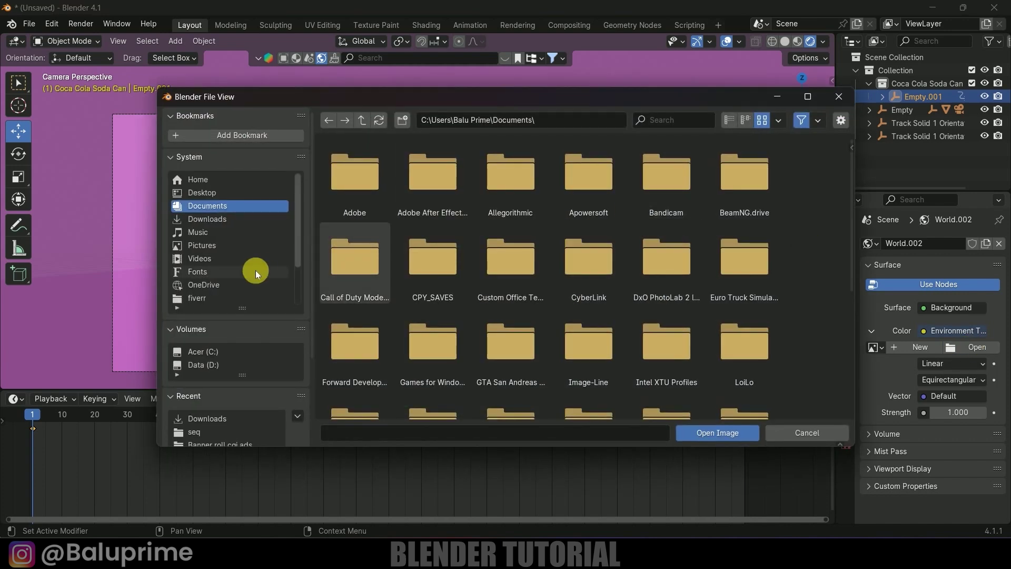
{"action": "left_click", "coordinate": [214, 225]}
{"action": "left_click", "coordinate": [437, 180]}
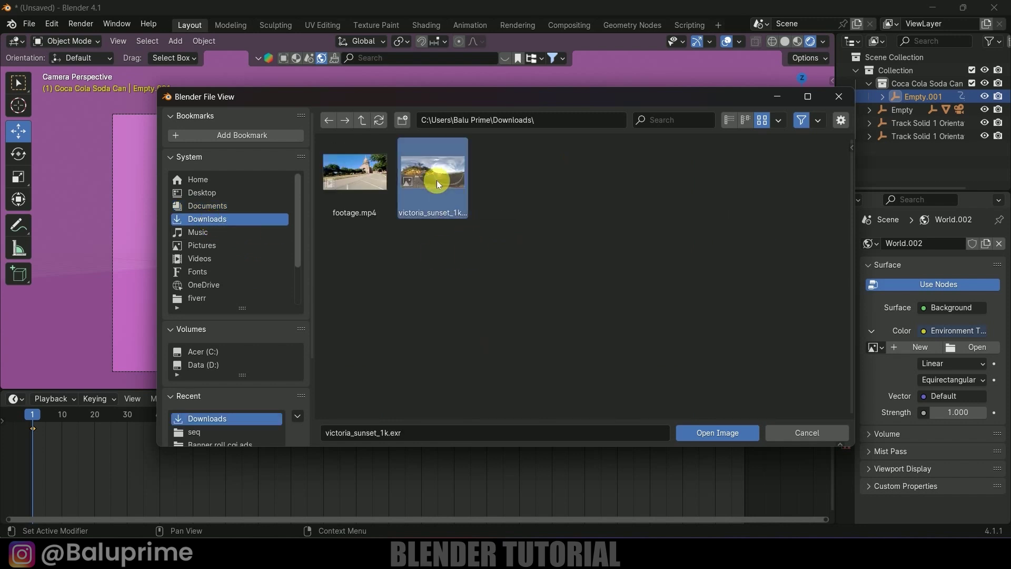
{"action": "left_click", "coordinate": [705, 433]}
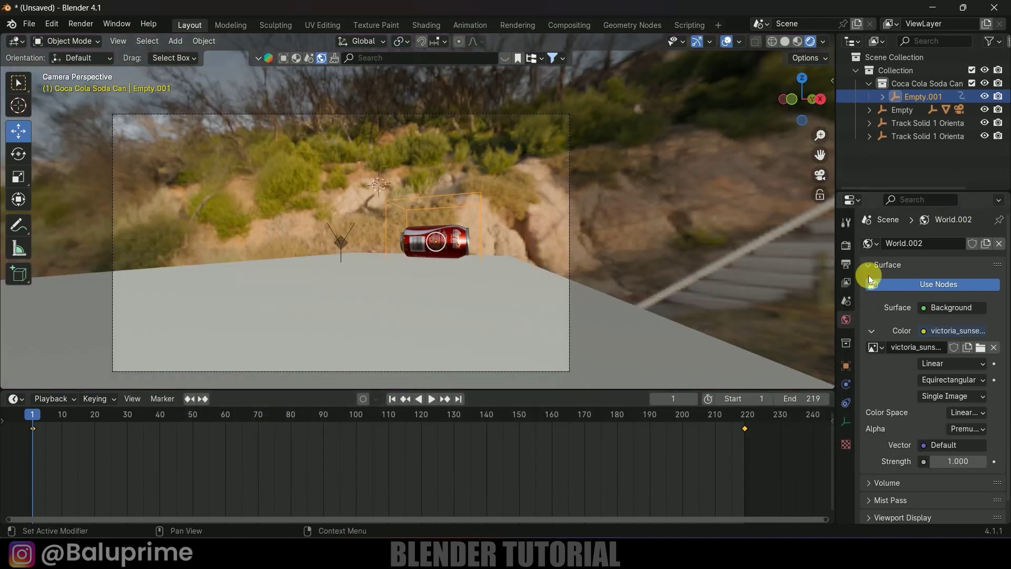
- Enable Ambient Occlusion with a distance of 3 m and turn on Screen Space Reflections for the render
{"action": "left_click", "coordinate": [847, 247]}
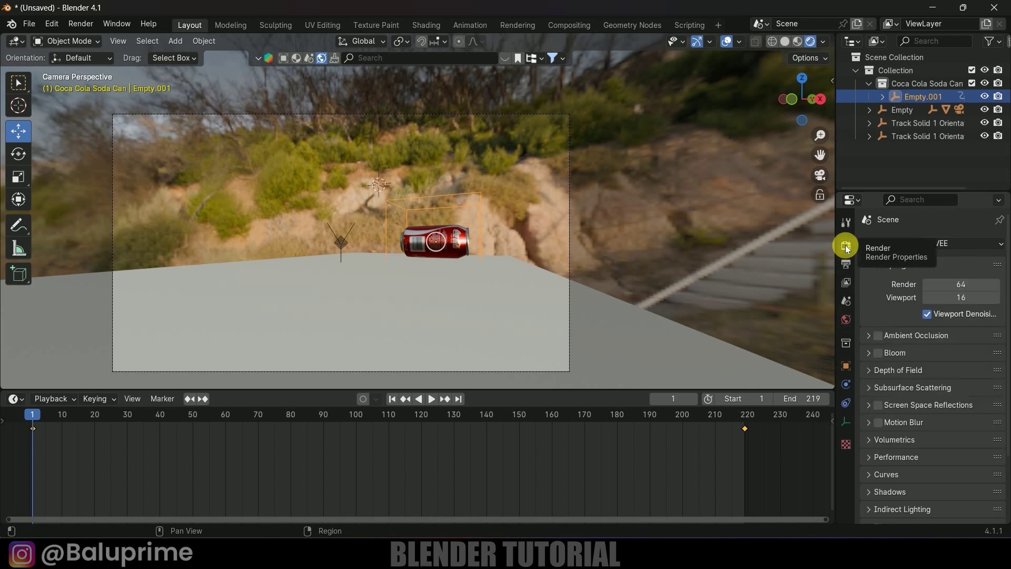
{"action": "left_click", "coordinate": [869, 336]}
{"action": "left_click", "coordinate": [869, 337]}
{"action": "left_click", "coordinate": [956, 356]}
{"action": "key", "text": "Return"}
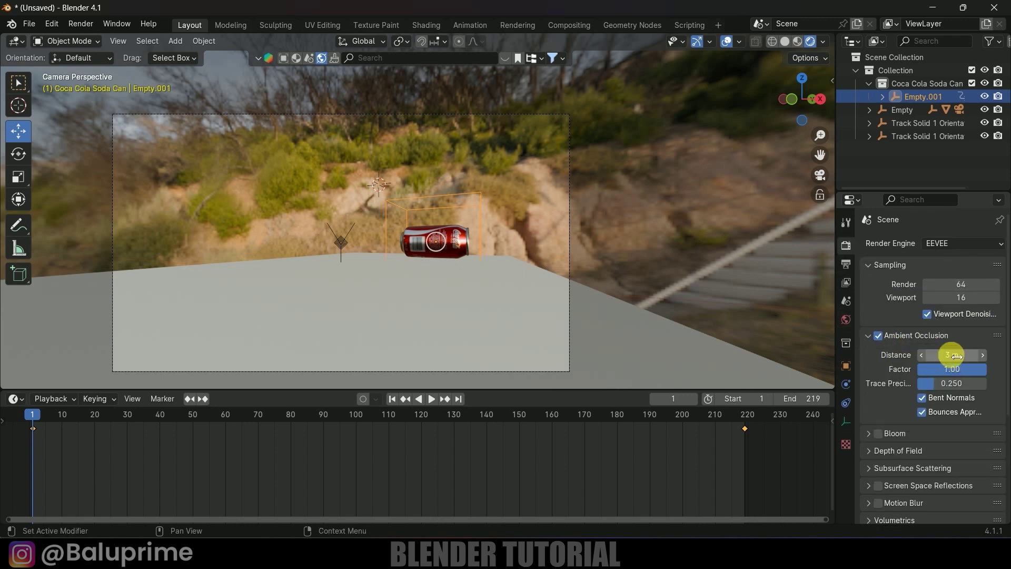
{"action": "scroll", "coordinate": [895, 442], "scroll_direction": "down", "scroll_amount": 5}
{"action": "left_click", "coordinate": [877, 380]}
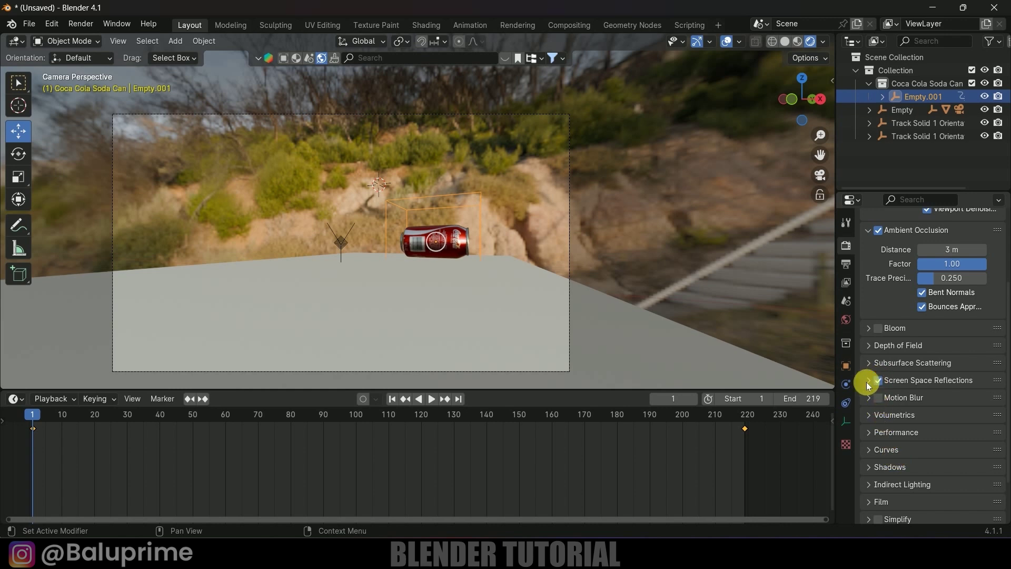
{"action": "left_click", "coordinate": [868, 382]}
- Make the film background transparent and play the animation over the footage, stopping at frame 129
{"action": "scroll", "coordinate": [927, 437], "scroll_direction": "down", "scroll_amount": 8}
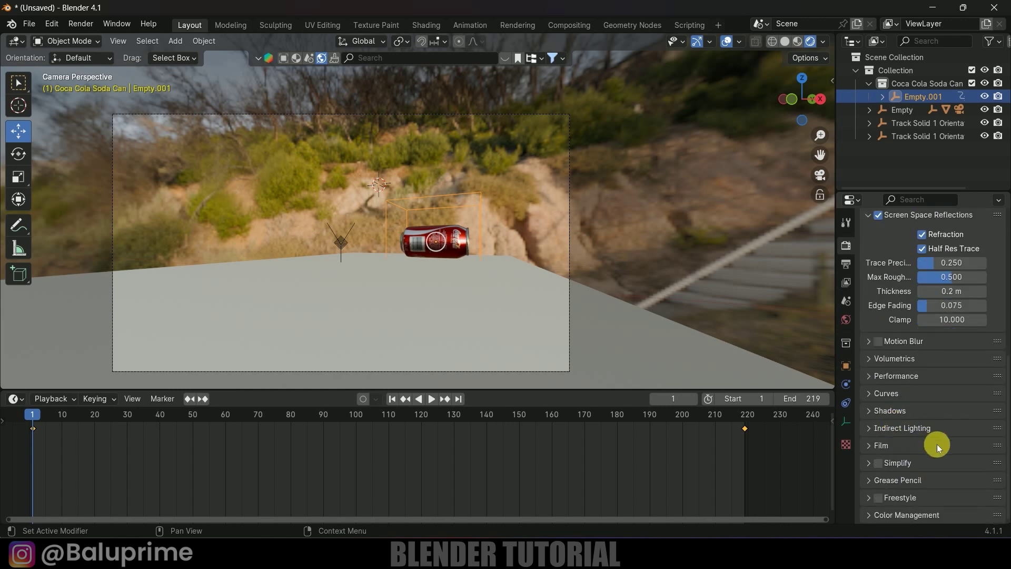
{"action": "left_click", "coordinate": [869, 446]}
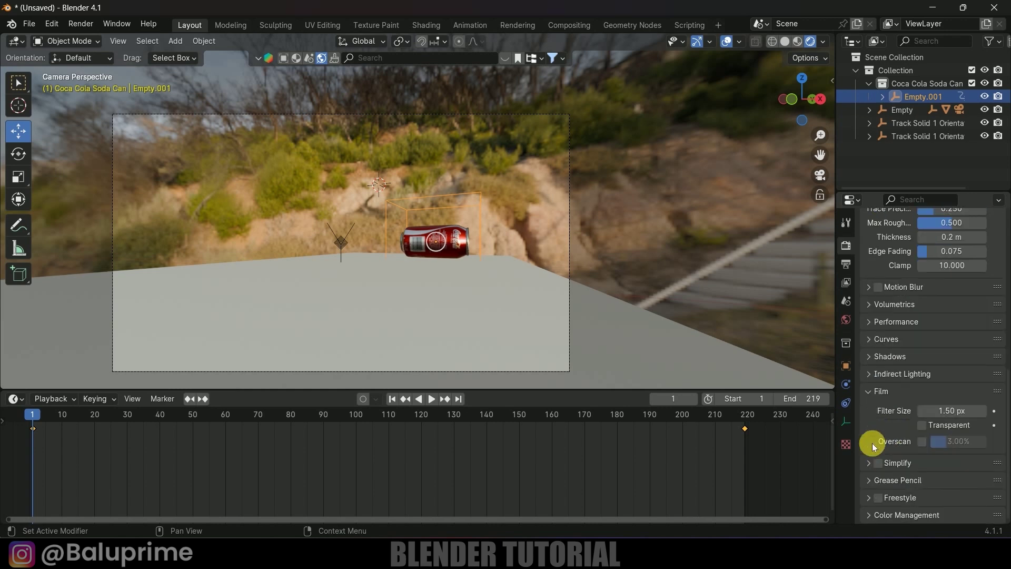
{"action": "left_click", "coordinate": [922, 424]}
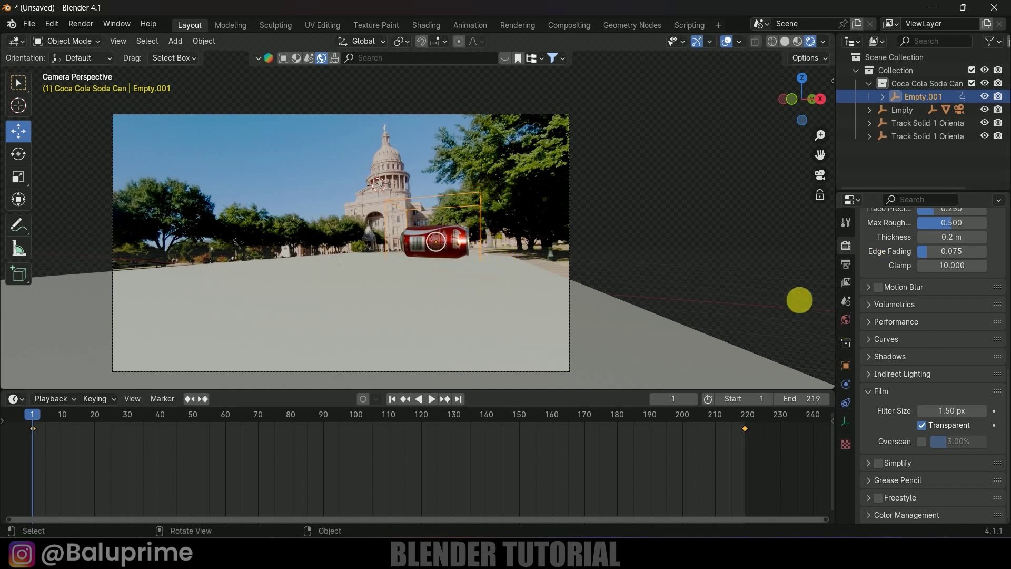
{"action": "key", "text": "space"}
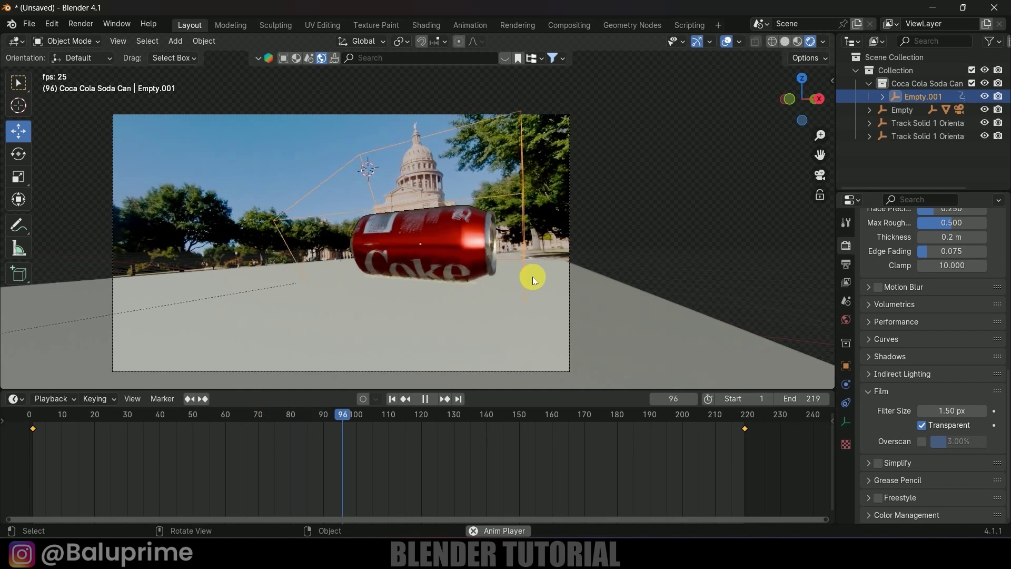
{"action": "key", "text": "space"}
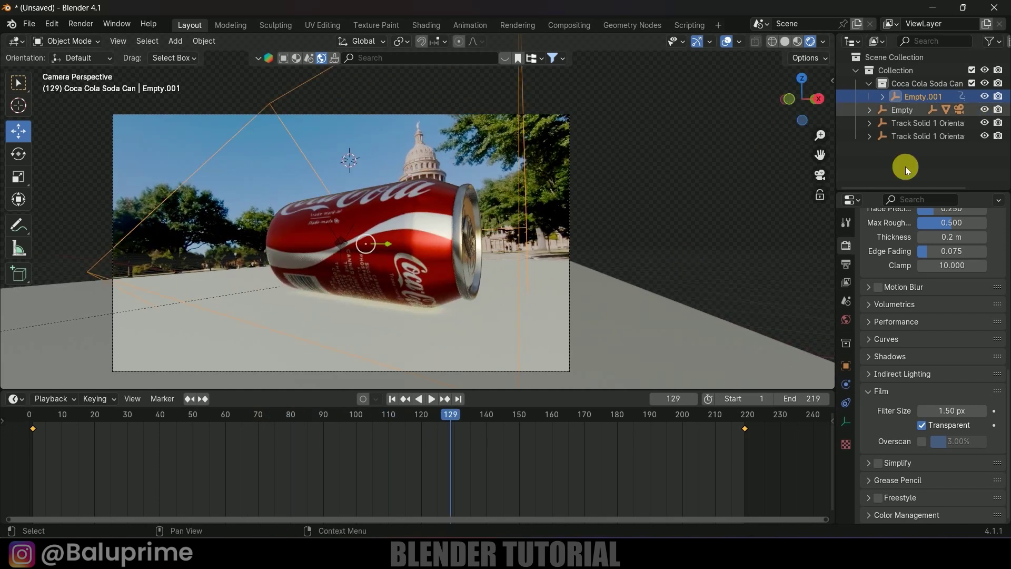
- Switch the render engine to Cycles and set its device to GPU Compute
{"action": "scroll", "coordinate": [886, 276], "scroll_direction": "up", "scroll_amount": 15}
{"action": "scroll", "coordinate": [886, 276], "scroll_direction": "up", "scroll_amount": 1}
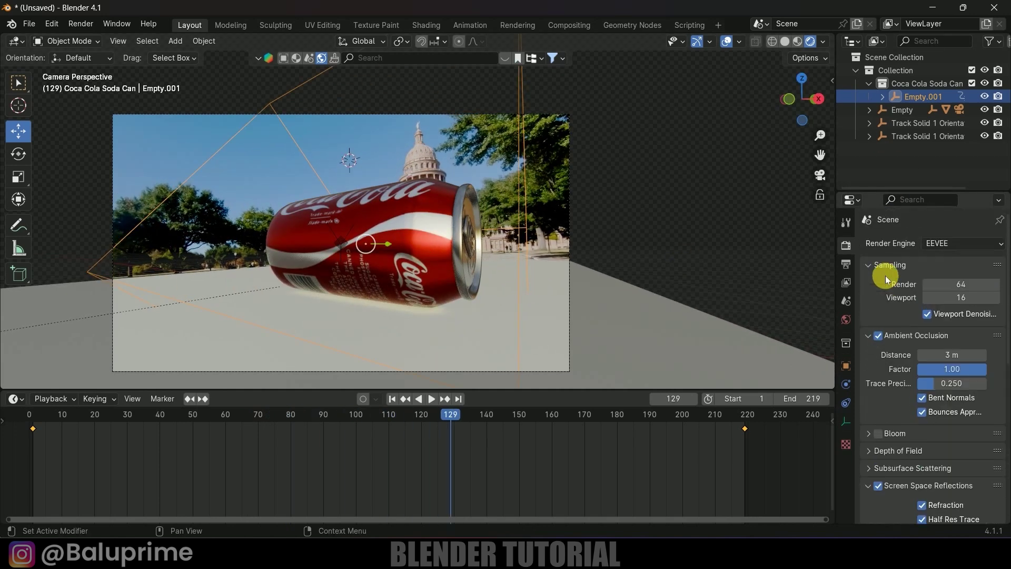
{"action": "left_click", "coordinate": [930, 242]}
{"action": "left_click", "coordinate": [948, 283]}
{"action": "left_click", "coordinate": [946, 276]}
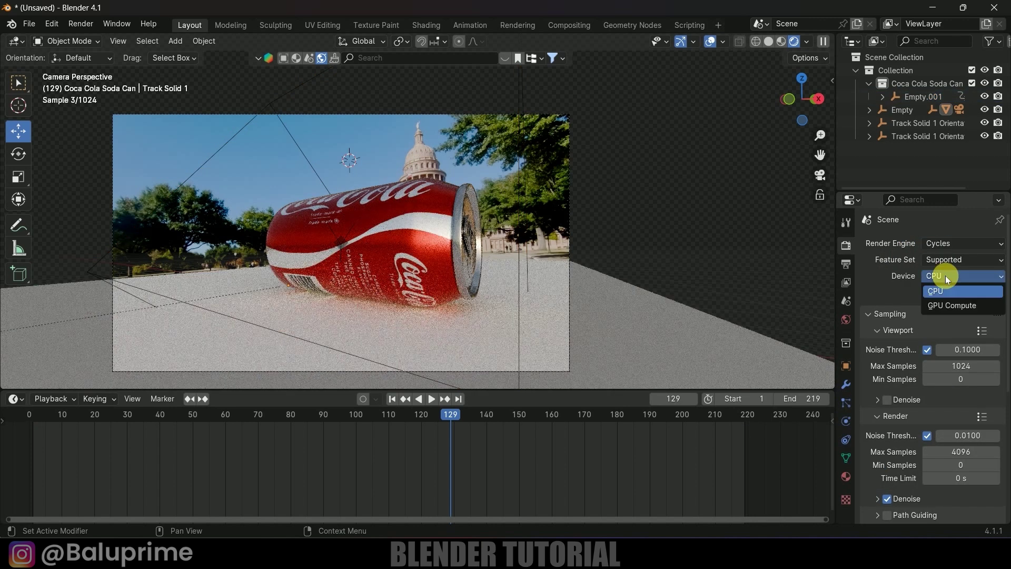
{"action": "left_click", "coordinate": [957, 305]}
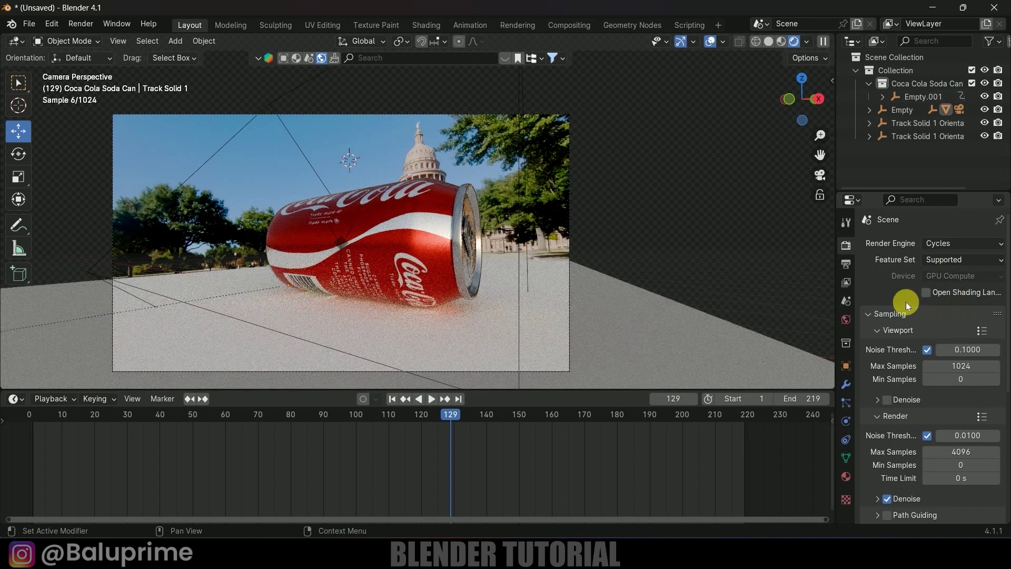
- Select the ground mesh under the can and make it a Shadow Catcher in its visibility settings
{"action": "left_click", "coordinate": [476, 339]}
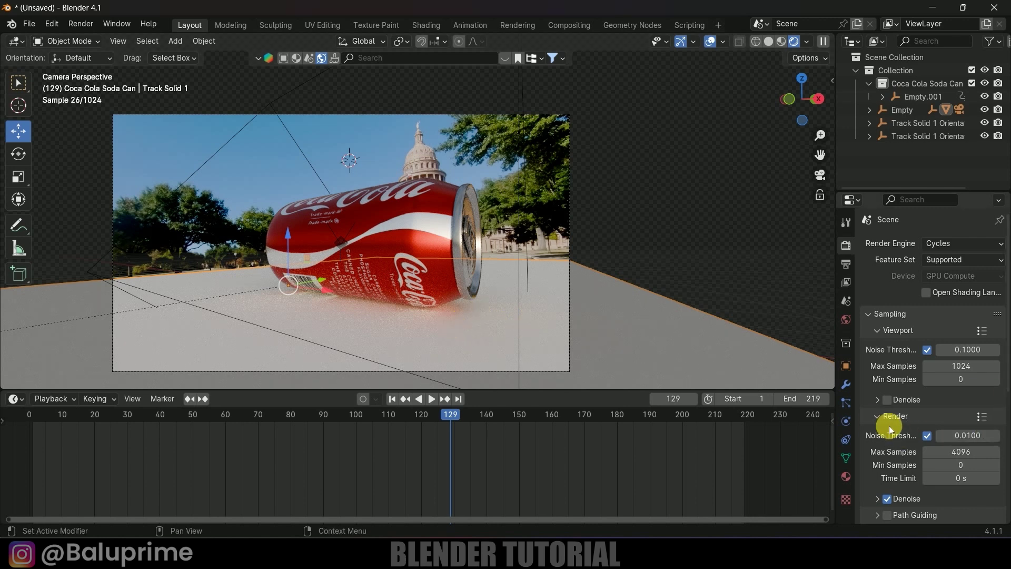
{"action": "left_click", "coordinate": [847, 366]}
{"action": "scroll", "coordinate": [906, 435], "scroll_direction": "down", "scroll_amount": 4}
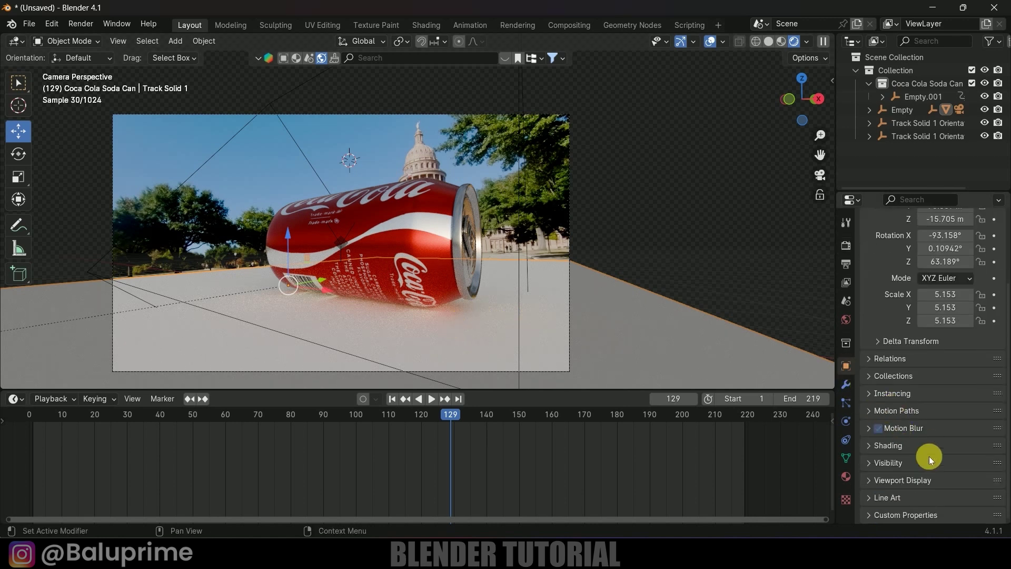
{"action": "left_click", "coordinate": [870, 462]}
{"action": "scroll", "coordinate": [927, 400], "scroll_direction": "down", "scroll_amount": 8}
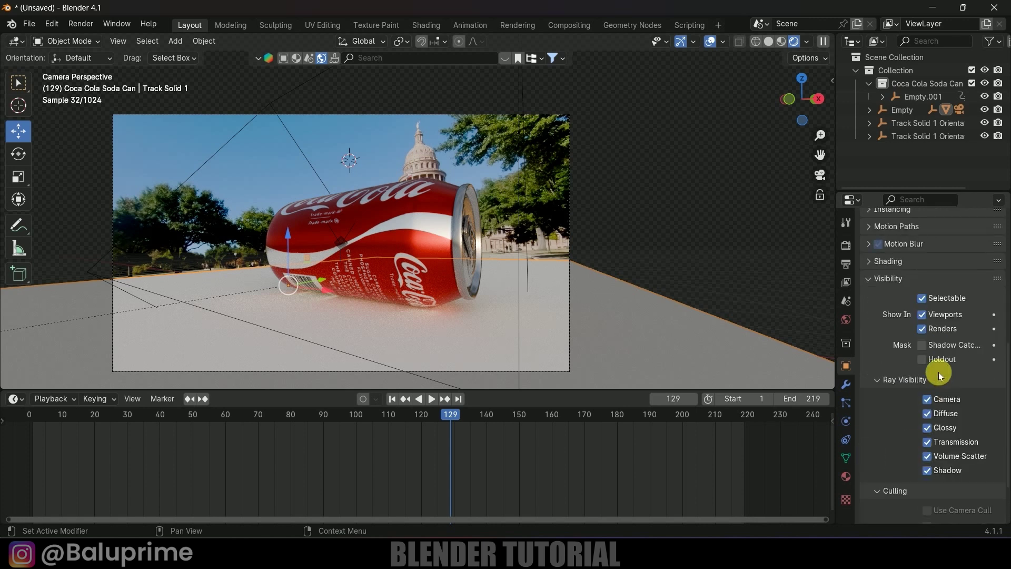
{"action": "left_click", "coordinate": [921, 345]}
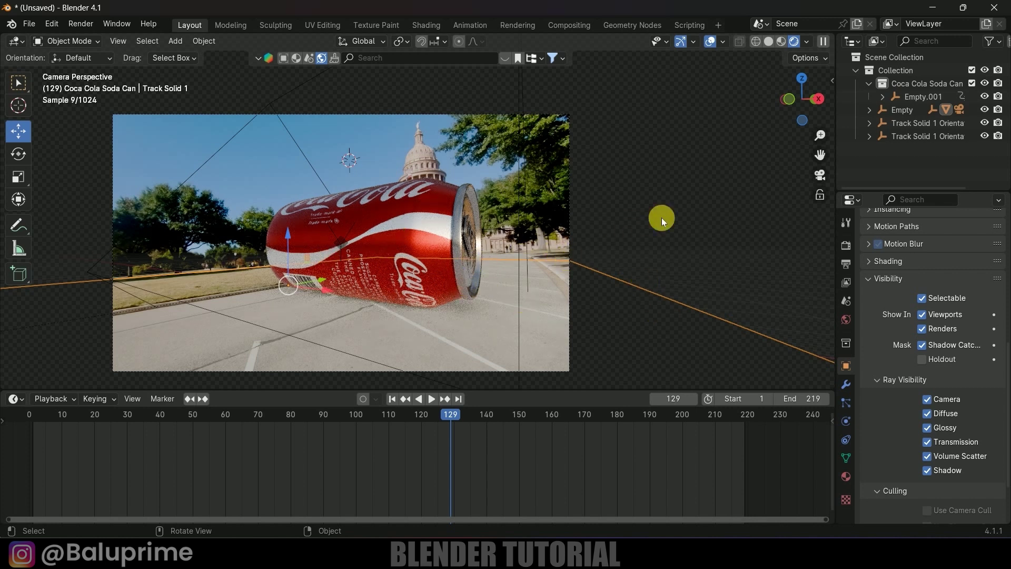
- Add a Sun light to the scene and try rotating it from the camera view
{"action": "left_click", "coordinate": [175, 42]}
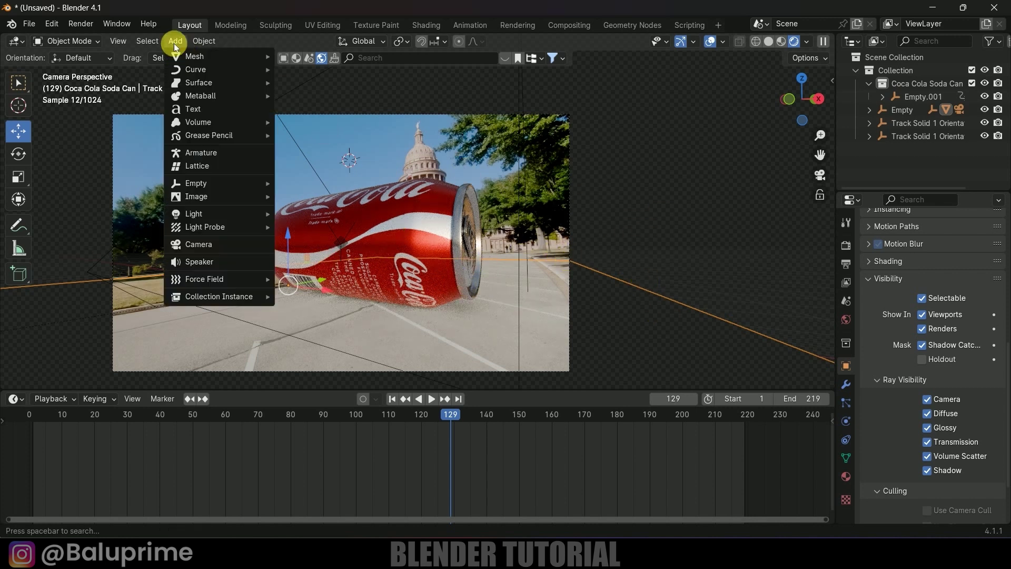
{"action": "mouse_move", "coordinate": [198, 212]}
{"action": "left_click", "coordinate": [315, 225]}
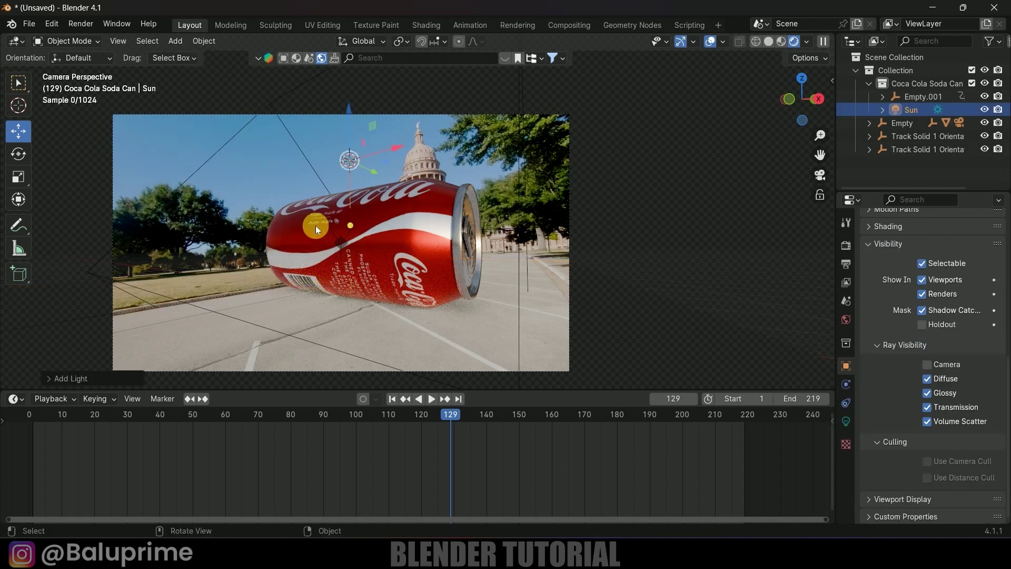
{"action": "left_click", "coordinate": [19, 154]}
{"action": "left_click_drag", "start_coordinate": [362, 123], "coordinate": [397, 125]}
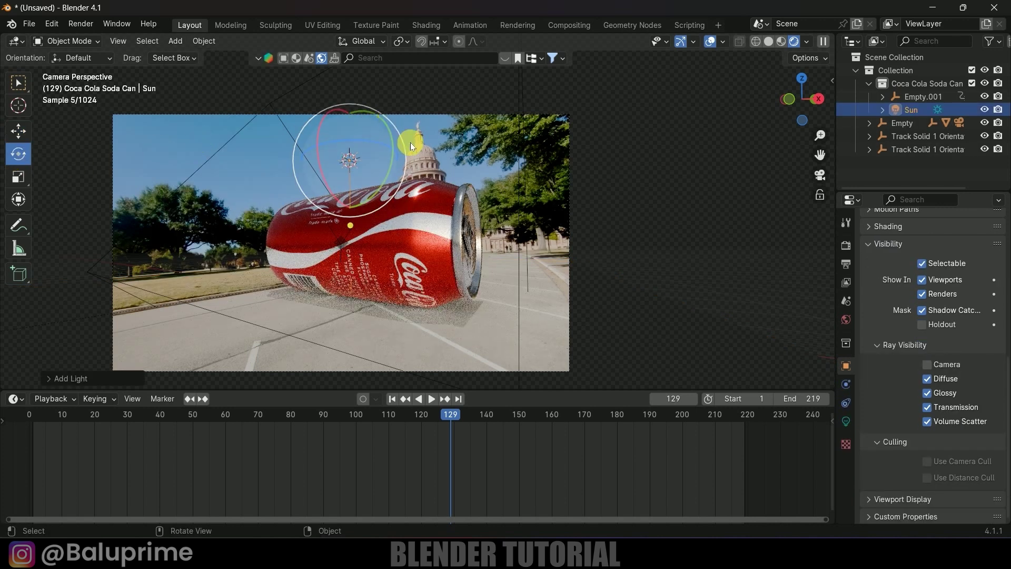
- Leave the camera view to see the whole scene and switch the render engine back to EEVEE
{"action": "middle_click_drag", "start_coordinate": [451, 179], "coordinate": [485, 230]}
{"action": "scroll", "coordinate": [453, 216], "scroll_direction": "down", "scroll_amount": 5}
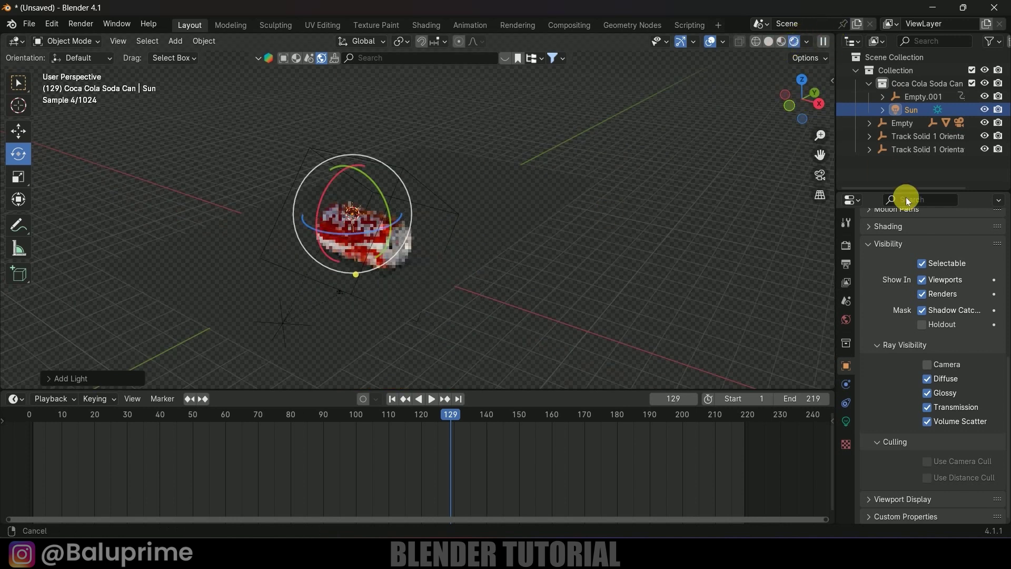
{"action": "scroll", "coordinate": [878, 264], "scroll_direction": "up", "scroll_amount": 10}
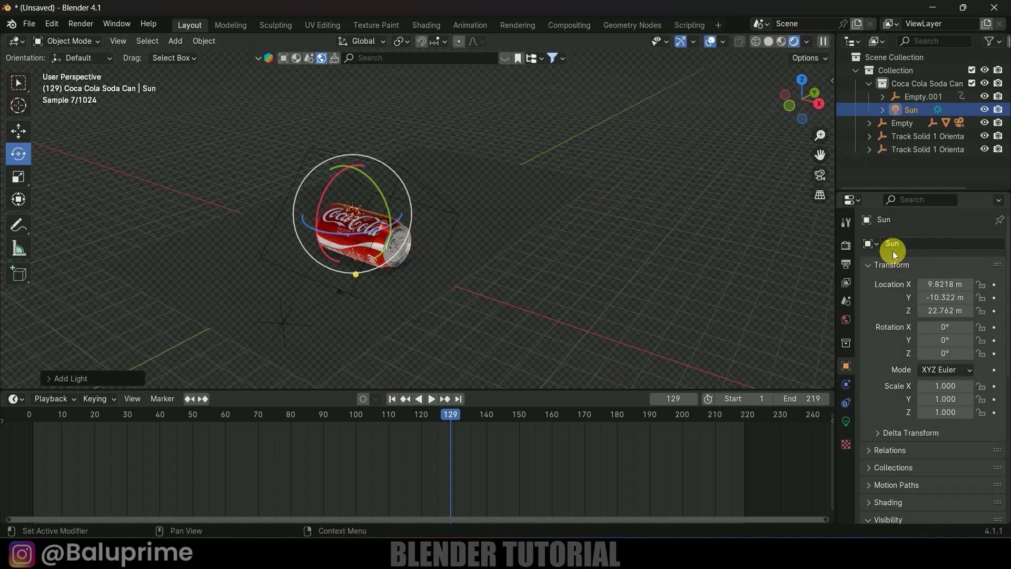
{"action": "left_click", "coordinate": [846, 244]}
{"action": "left_click", "coordinate": [964, 243]}
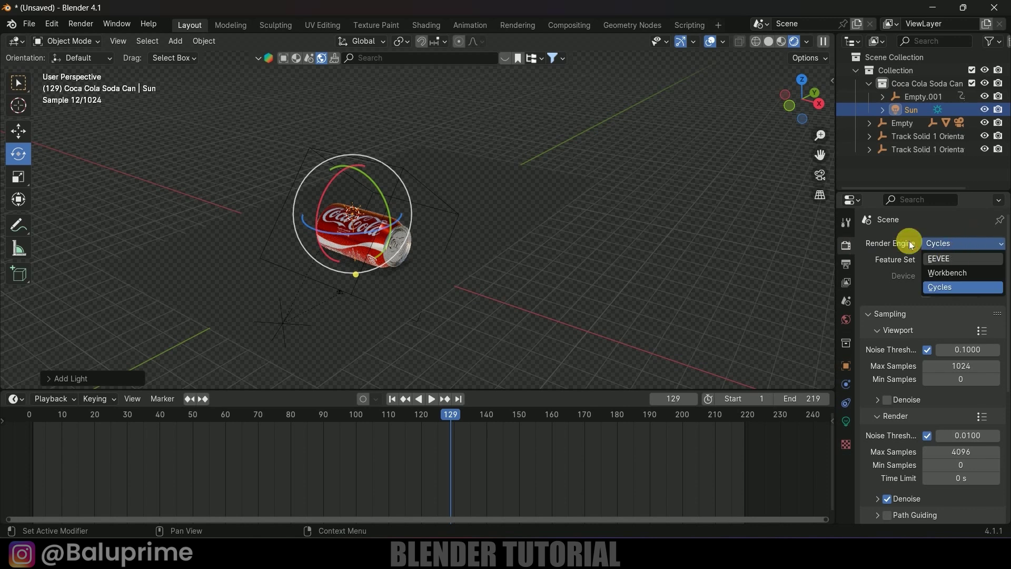
{"action": "left_click", "coordinate": [952, 257]}
- Rotate the Sun light freely so the can casts an angled shadow on the ground, and set its strength to 2
{"action": "mouse_move", "coordinate": [366, 183]}
{"action": "left_mouse_down"}
{"action": "mouse_move", "coordinate": [446, 241]}
{"action": "mouse_move", "coordinate": [315, 276]}
{"action": "left_mouse_up"}
{"action": "left_click_drag", "start_coordinate": [369, 192], "coordinate": [373, 196]}
{"action": "left_click", "coordinate": [846, 420]}
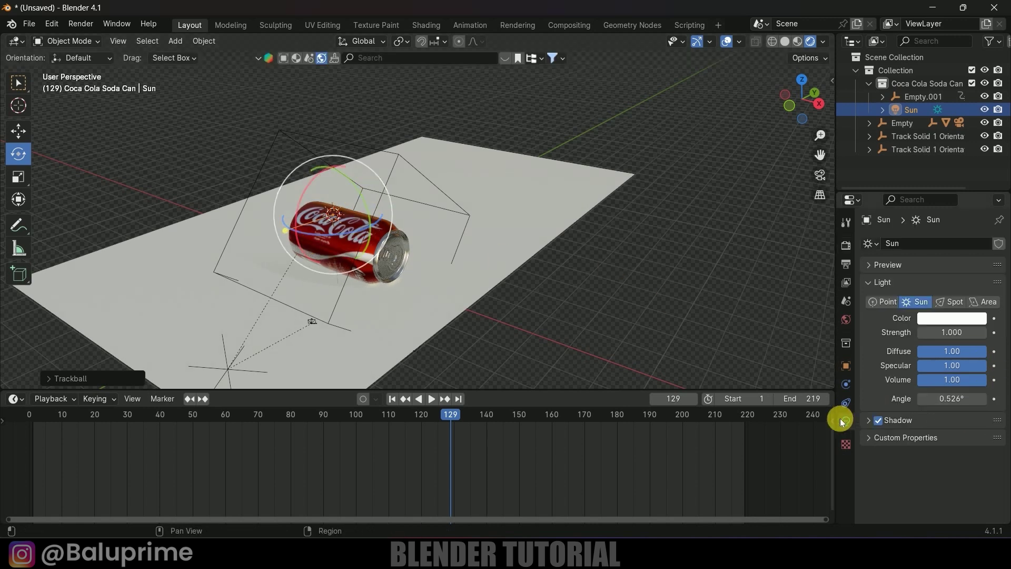
{"action": "left_click", "coordinate": [967, 334]}
{"action": "type", "text": "2"}
{"action": "key", "text": "Return"}
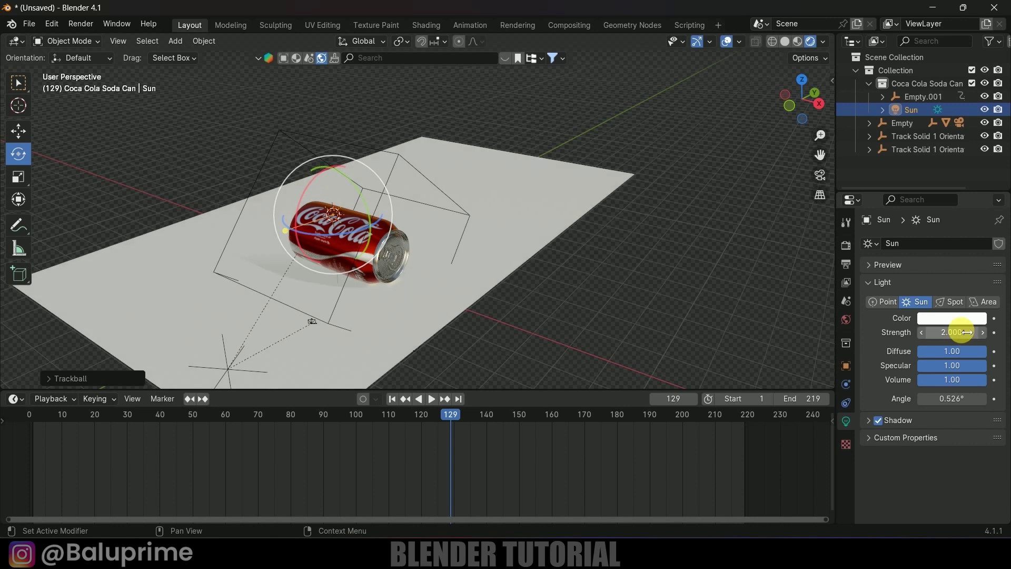
- Switch the render engine to Cycles and look through the tracked camera
{"action": "left_click", "coordinate": [846, 245]}
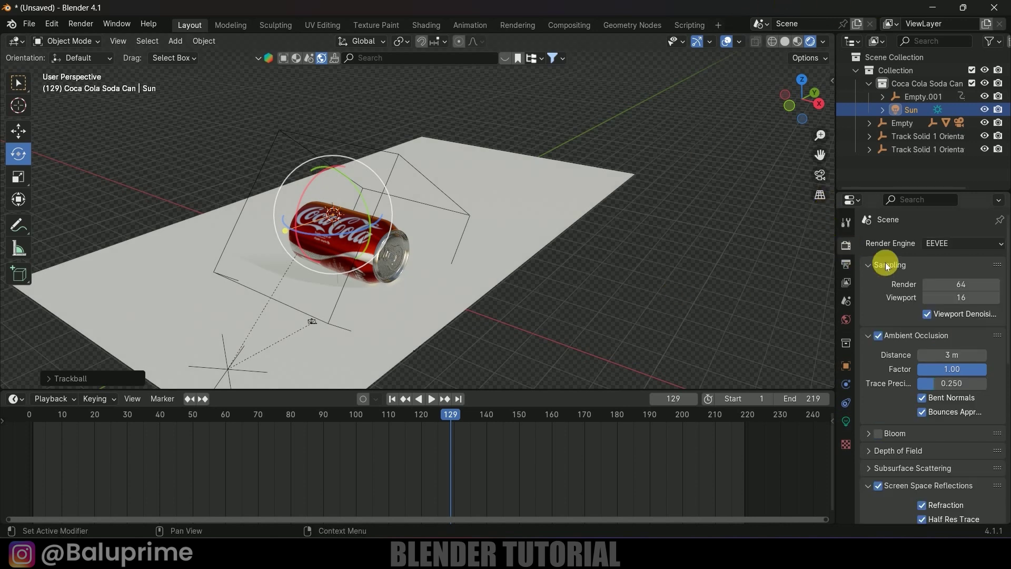
{"action": "left_click", "coordinate": [936, 247]}
{"action": "left_click", "coordinate": [942, 281]}
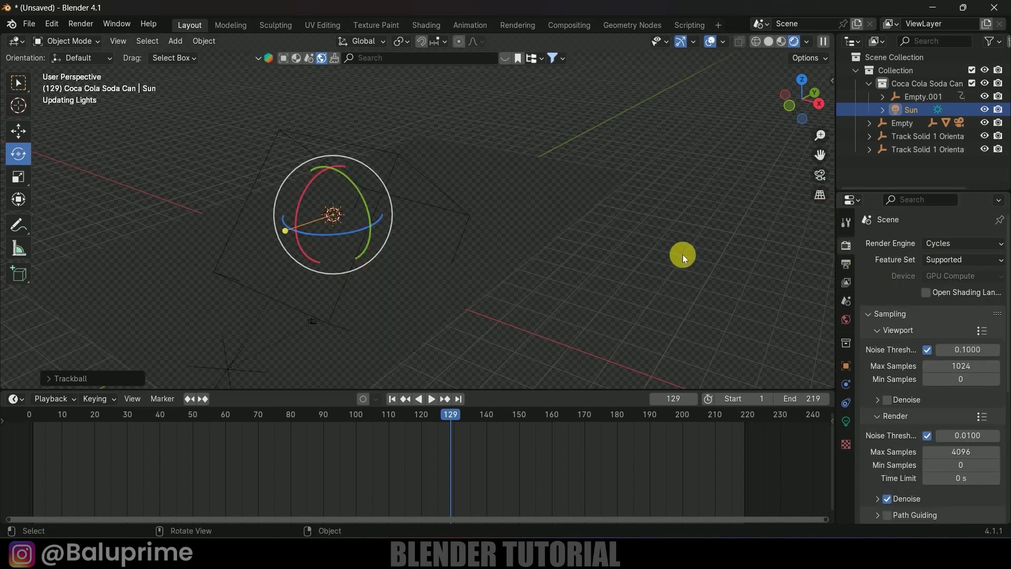
{"action": "key", "text": "KP_0"}
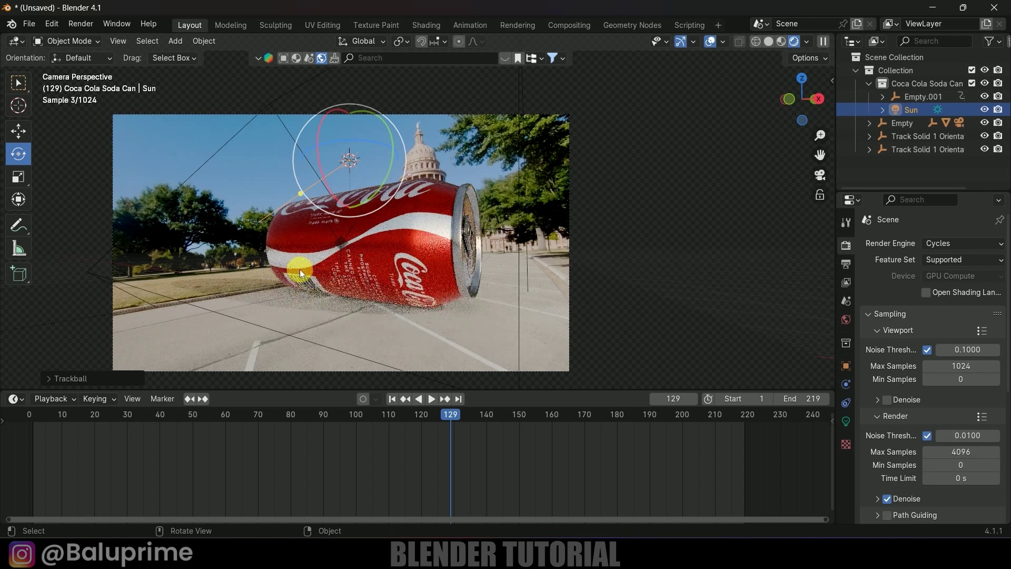
- Rotate the Sun light to bring the can's shadow forward onto the road, and set the light's strength to 8
{"action": "left_click_drag", "start_coordinate": [390, 140], "coordinate": [390, 127]}
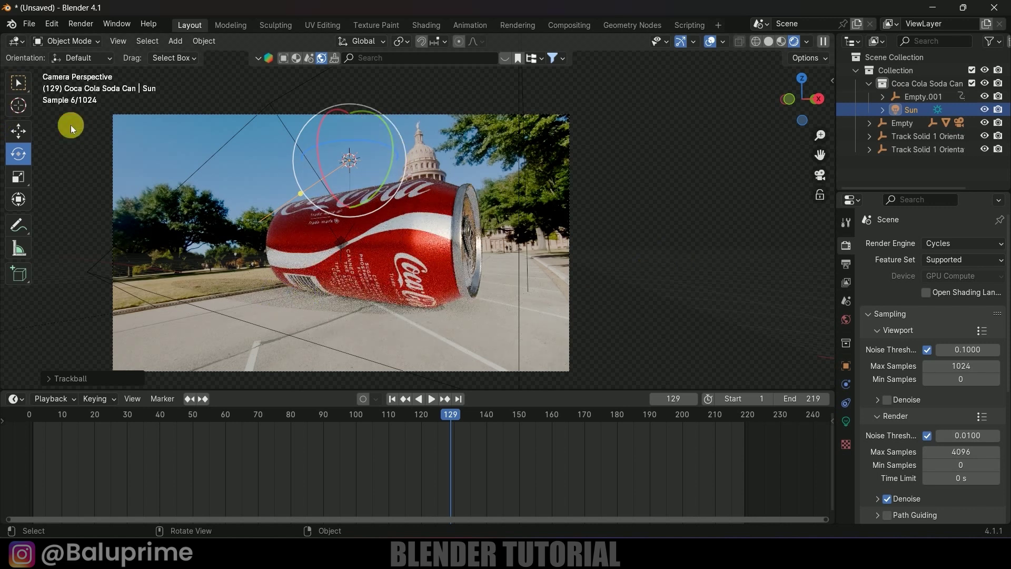
{"action": "left_click_drag", "start_coordinate": [384, 116], "coordinate": [343, 92]}
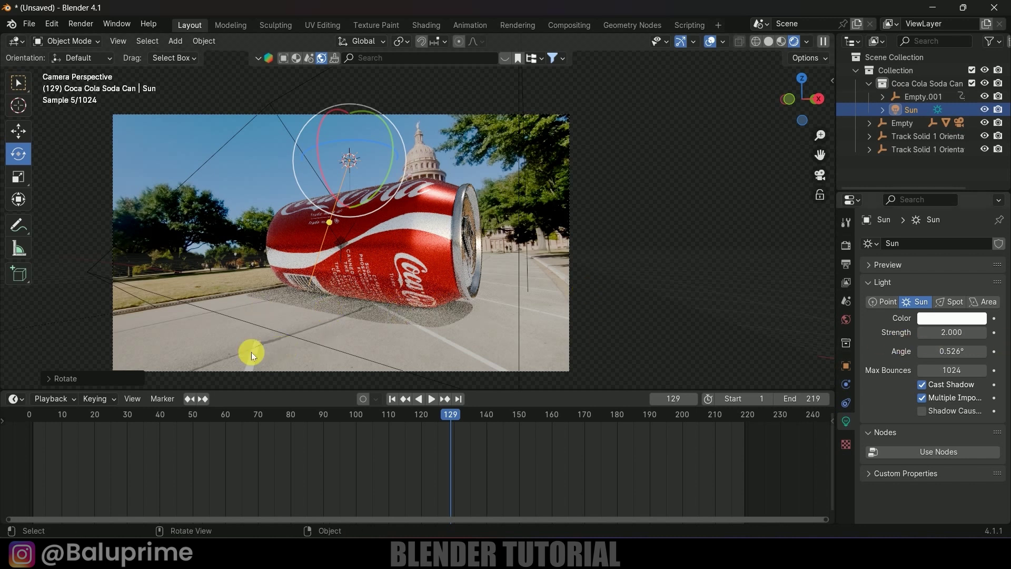
{"action": "left_click", "coordinate": [954, 331]}
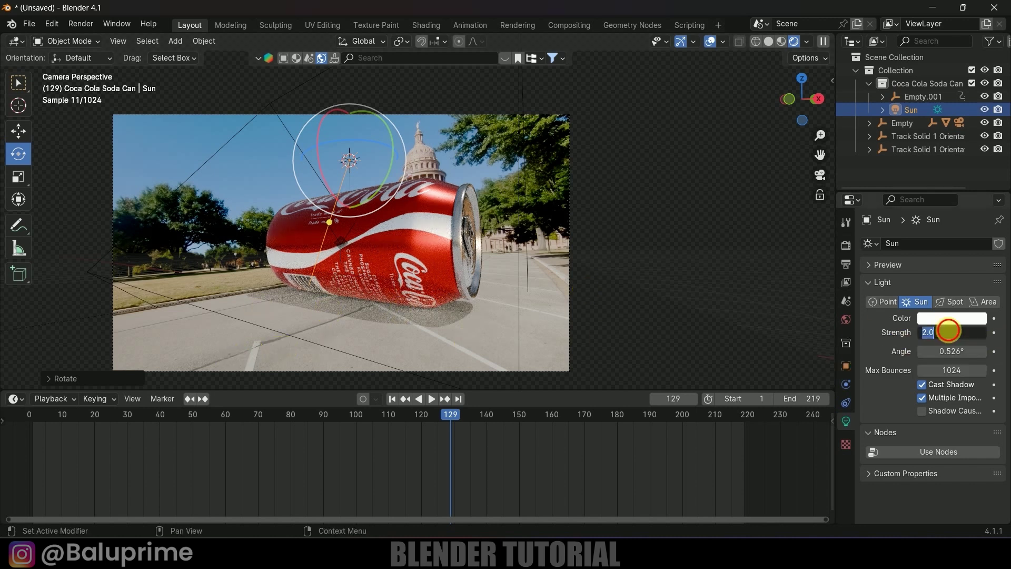
{"action": "type", "text": "8"}
{"action": "key", "text": "Return"}
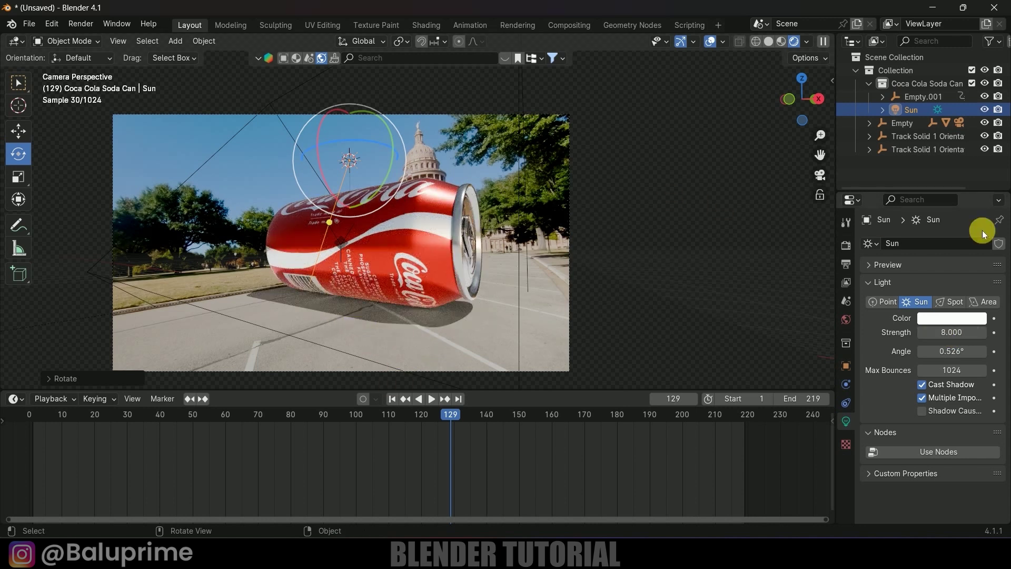
- Set the final render's max samples to 32 and its noise threshold to 0.1
{"action": "left_click", "coordinate": [847, 245]}
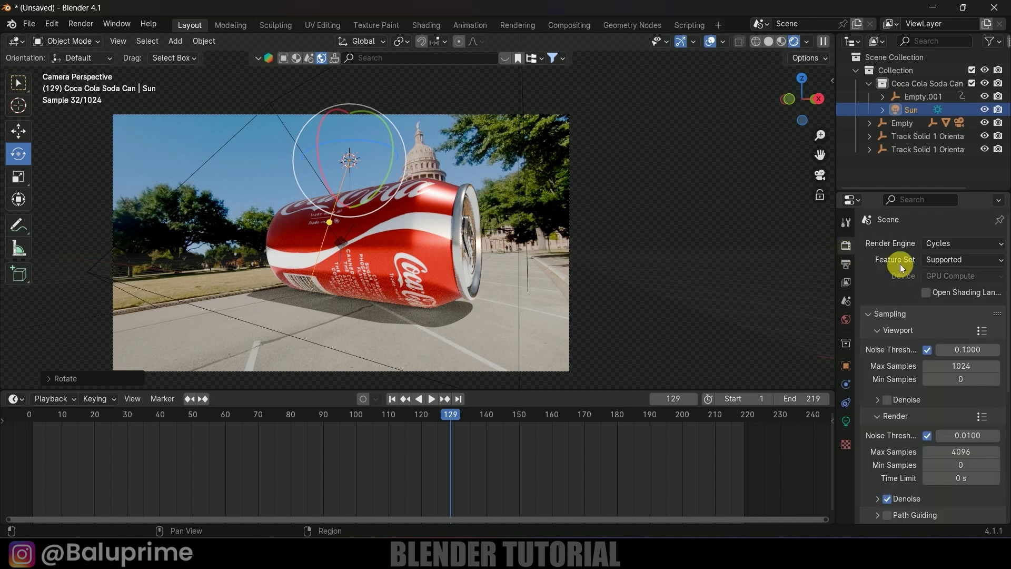
{"action": "scroll", "coordinate": [904, 291], "scroll_direction": "down", "scroll_amount": 4}
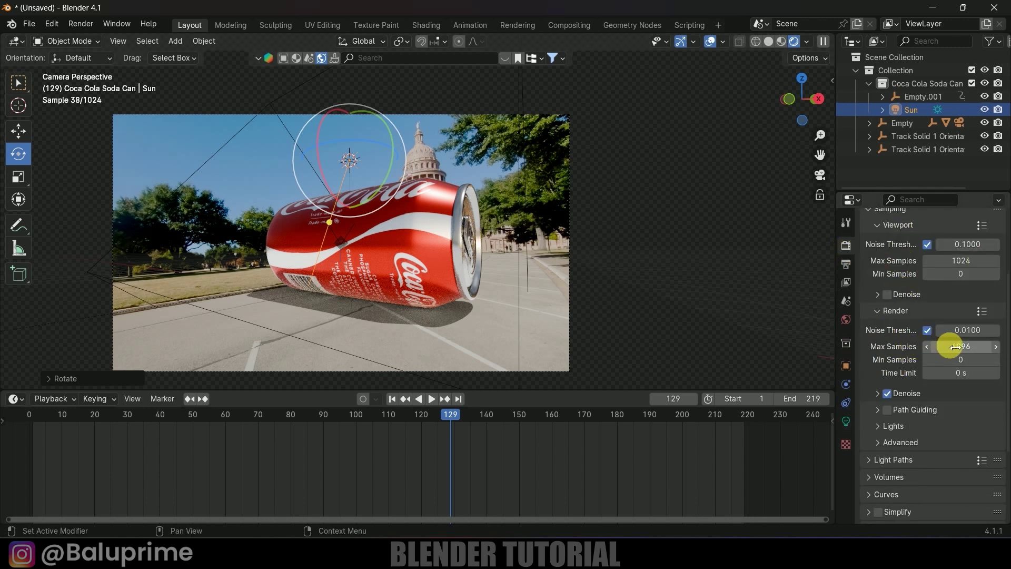
{"action": "left_click", "coordinate": [973, 347]}
{"action": "type", "text": "32"}
{"action": "key", "text": "Return"}
{"action": "left_click", "coordinate": [967, 335]}
{"action": "type", "text": "0.1"}
{"action": "key", "text": "Return"}
- Limit the light path max bounces to 6 in total and 6 for transmission
{"action": "scroll", "coordinate": [965, 429], "scroll_direction": "down", "scroll_amount": 3}
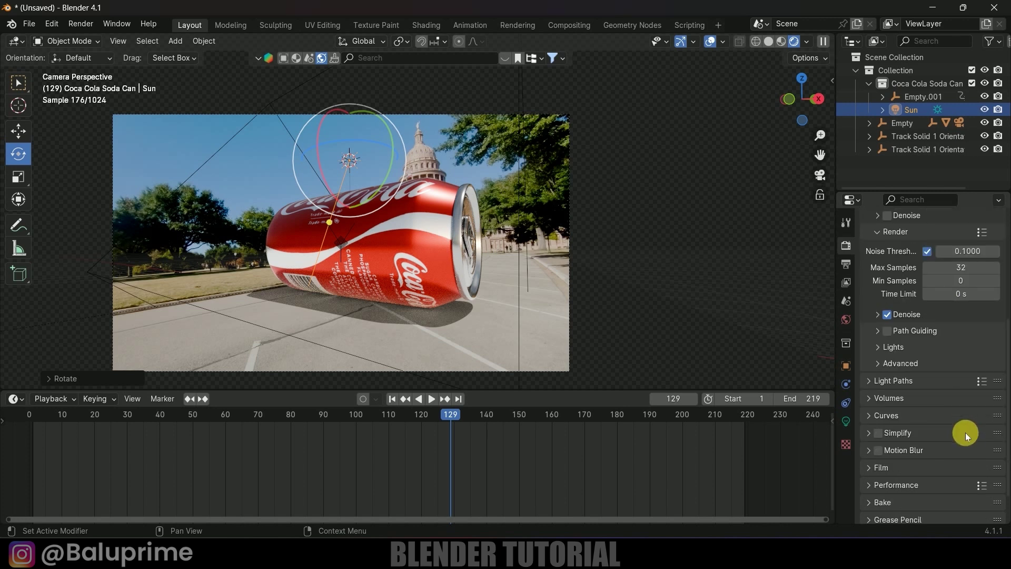
{"action": "left_click", "coordinate": [870, 381]}
{"action": "scroll", "coordinate": [869, 381], "scroll_direction": "down", "scroll_amount": 1}
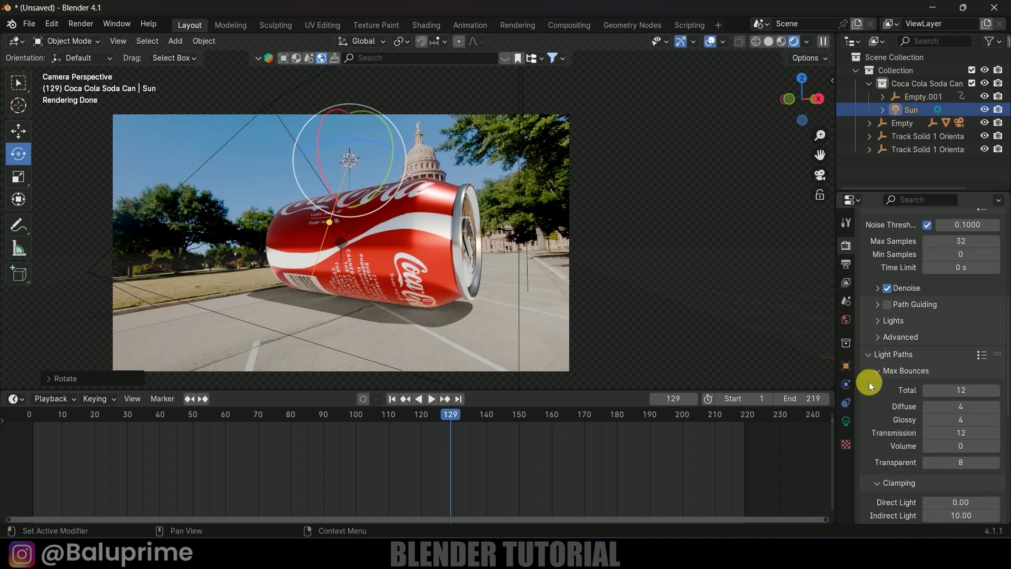
{"action": "scroll", "coordinate": [870, 385], "scroll_direction": "down", "scroll_amount": 2}
{"action": "left_click", "coordinate": [966, 339]}
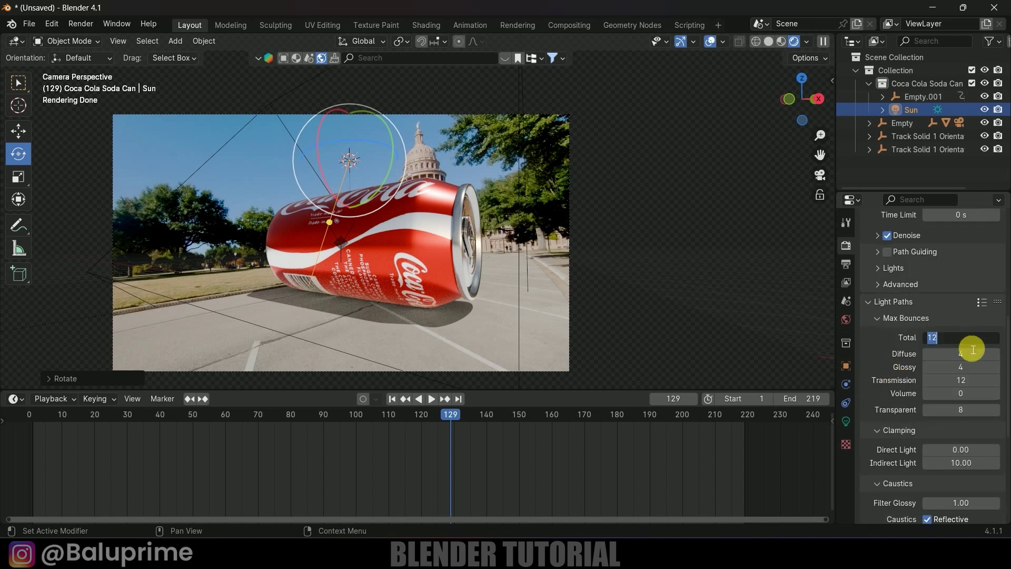
{"action": "type", "text": "6"}
{"action": "key", "text": "Return"}
{"action": "left_click", "coordinate": [966, 382]}
{"action": "type", "text": "6"}
{"action": "key", "text": "Return"}
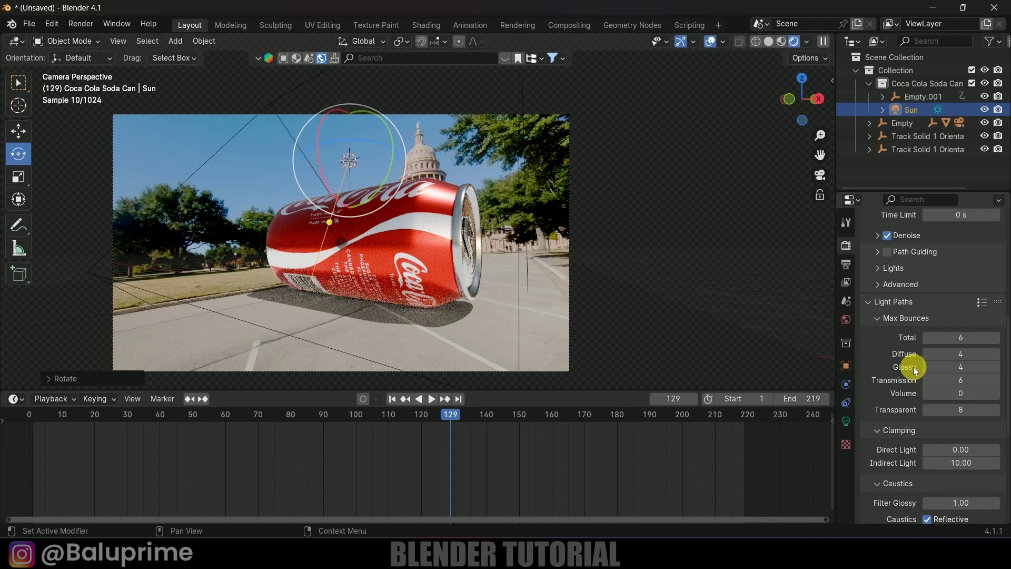
- Change the color management view transform to Standard
{"action": "scroll", "coordinate": [915, 368], "scroll_direction": "down", "scroll_amount": 10}
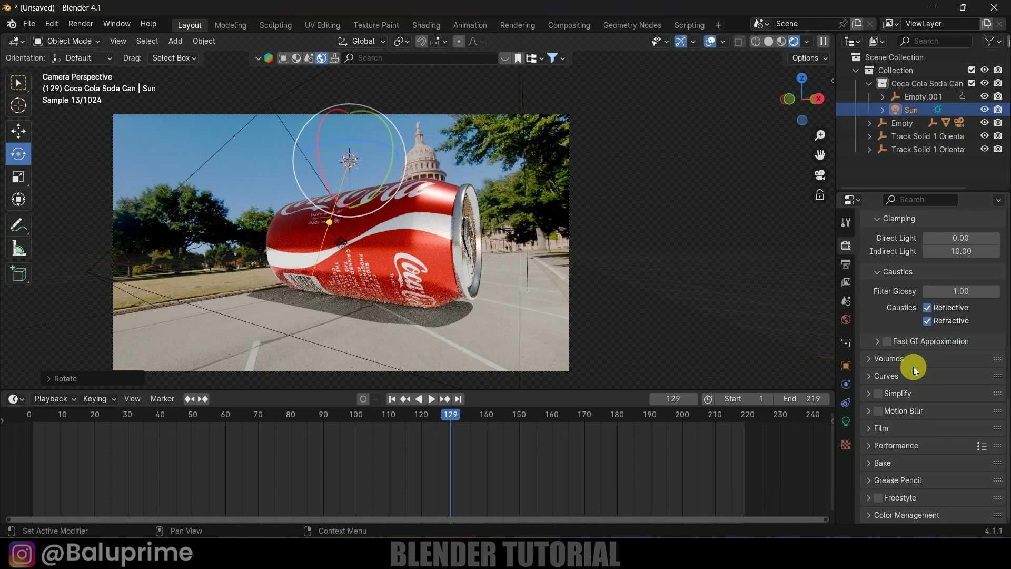
{"action": "left_click", "coordinate": [869, 519]}
{"action": "scroll", "coordinate": [892, 448], "scroll_direction": "down", "scroll_amount": 6}
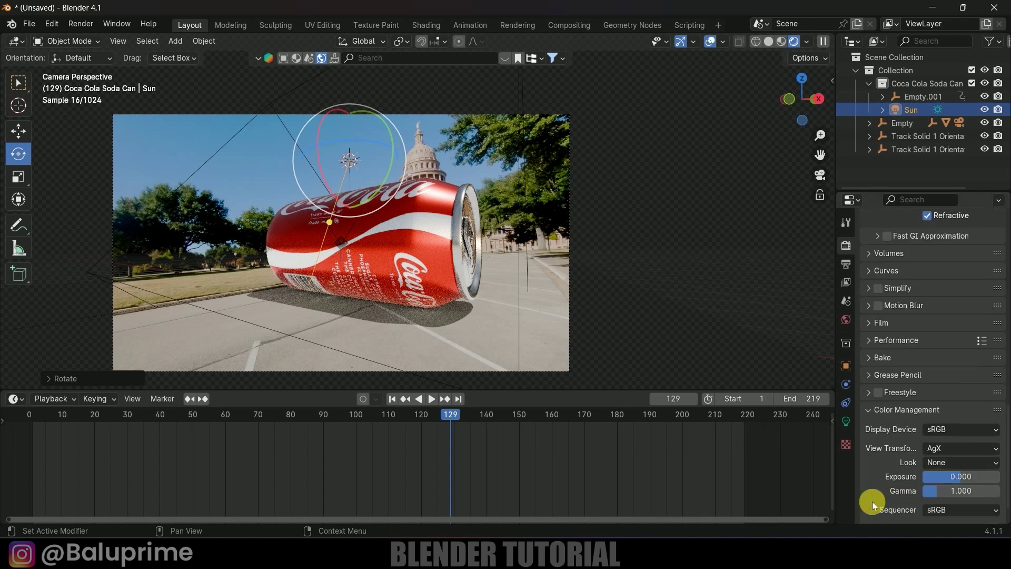
{"action": "left_click", "coordinate": [956, 419]}
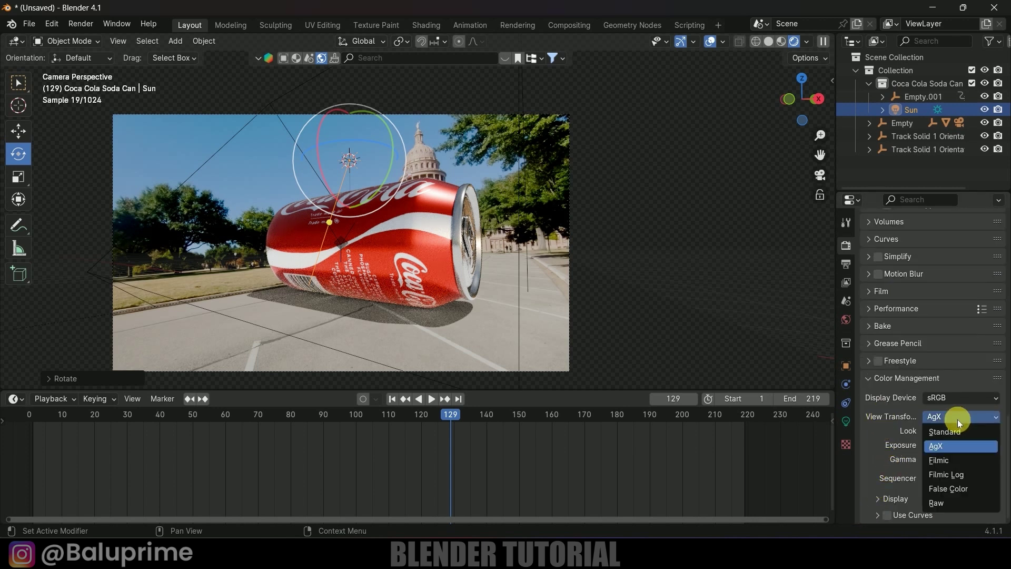
{"action": "left_click", "coordinate": [942, 416]}
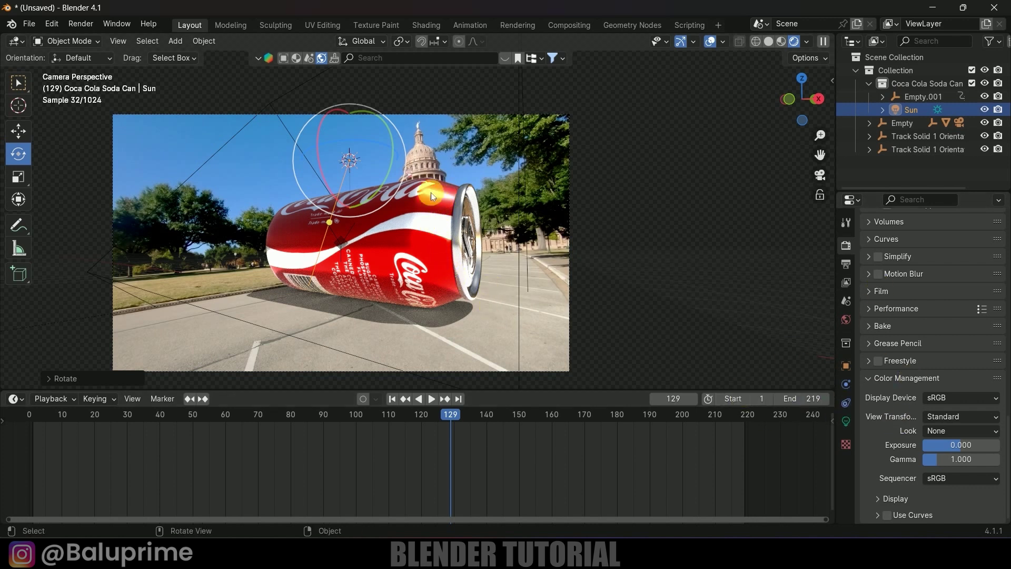
- Select the soda can and raise its label material's roughness to 0.443
{"action": "left_click", "coordinate": [422, 234]}
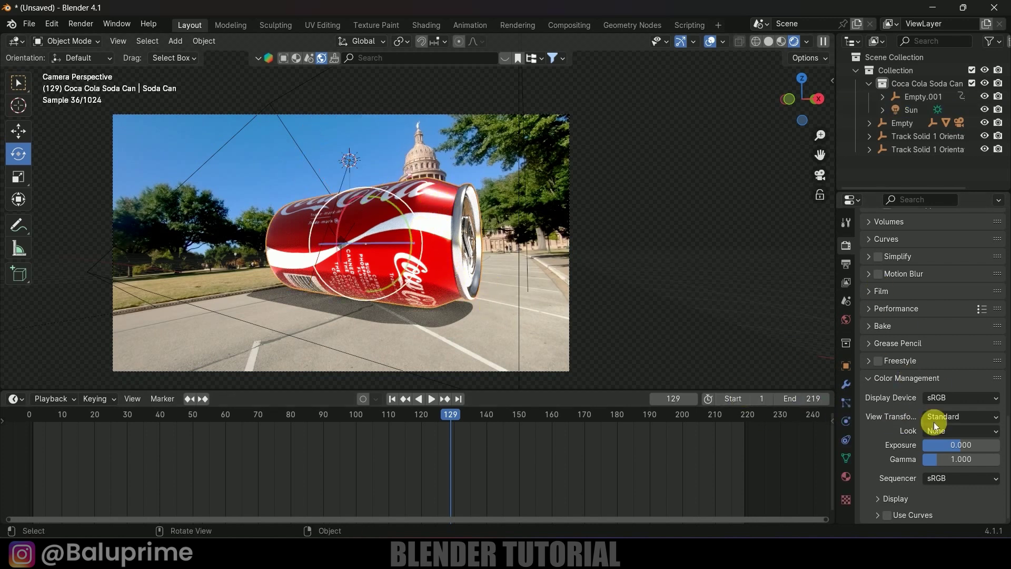
{"action": "left_click", "coordinate": [847, 473]}
{"action": "scroll", "coordinate": [901, 291], "scroll_direction": "up", "scroll_amount": 10}
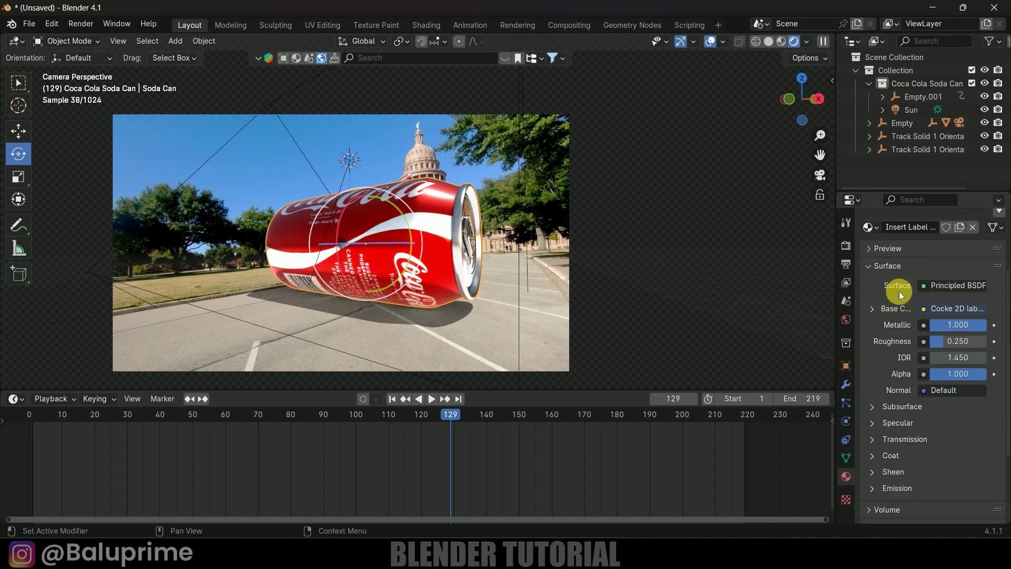
{"action": "scroll", "coordinate": [896, 337], "scroll_direction": "down", "scroll_amount": 5}
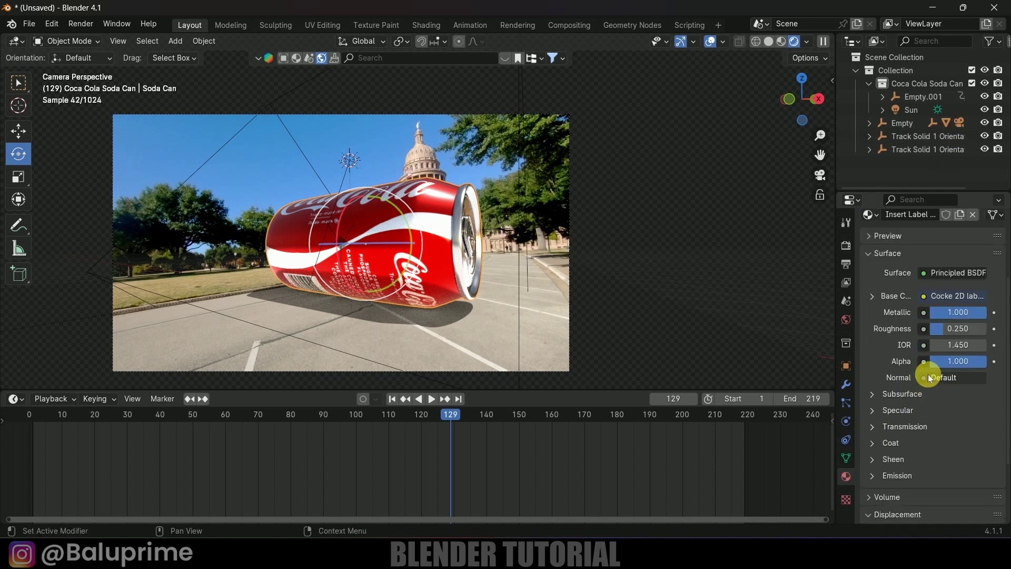
{"action": "left_click_drag", "start_coordinate": [954, 328], "coordinate": [965, 329]}
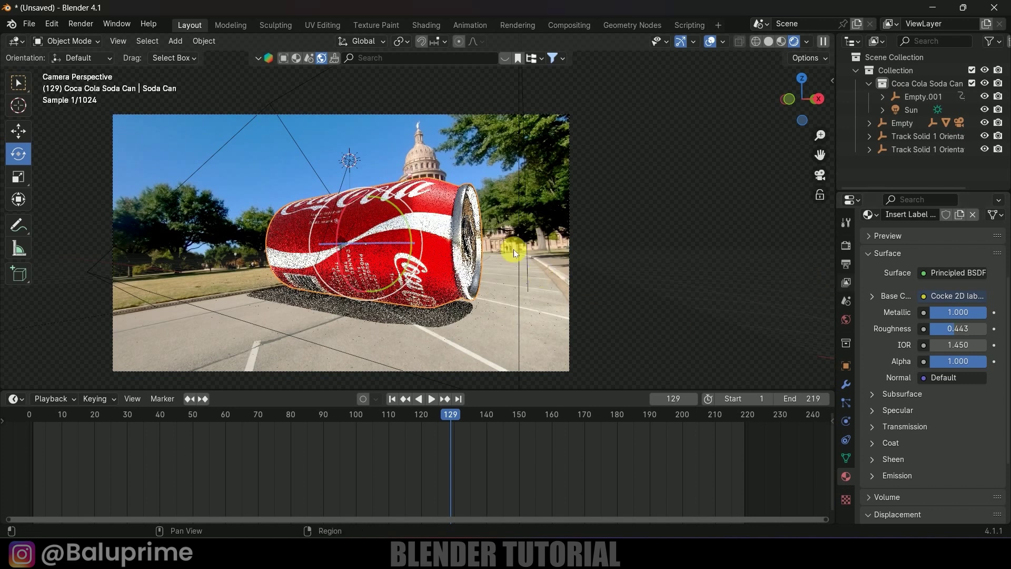
{"action": "left_click", "coordinate": [431, 207]}
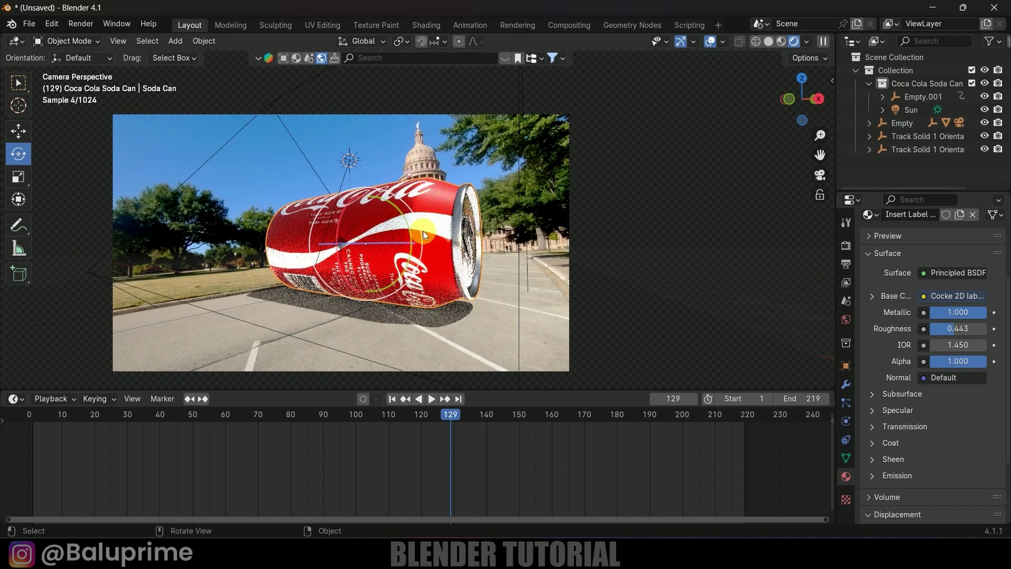
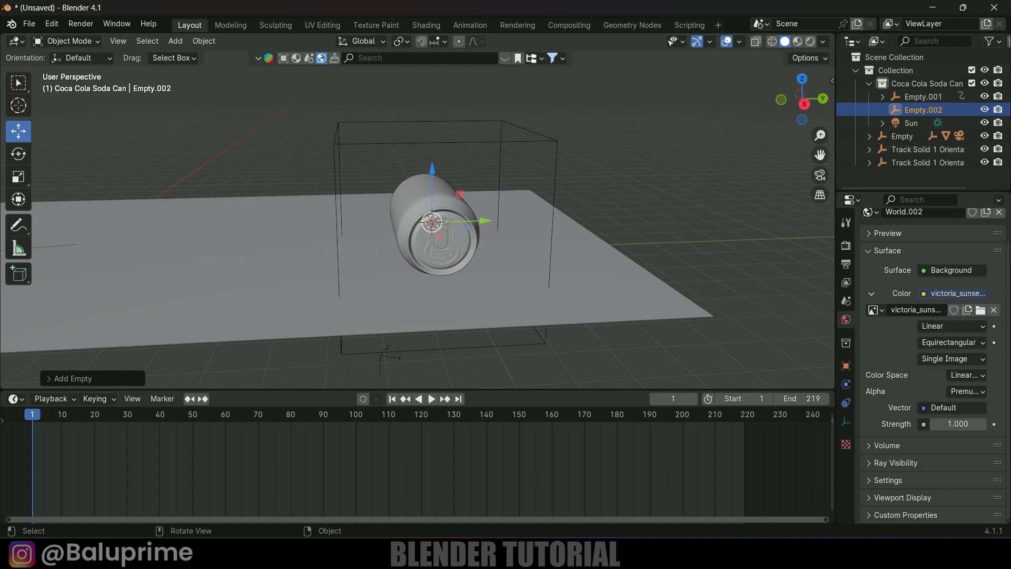
- Enlarge the new spherical empty around the can and parent the can's cube-shaped empty to it
{"action": "left_click", "coordinate": [212, 254]}
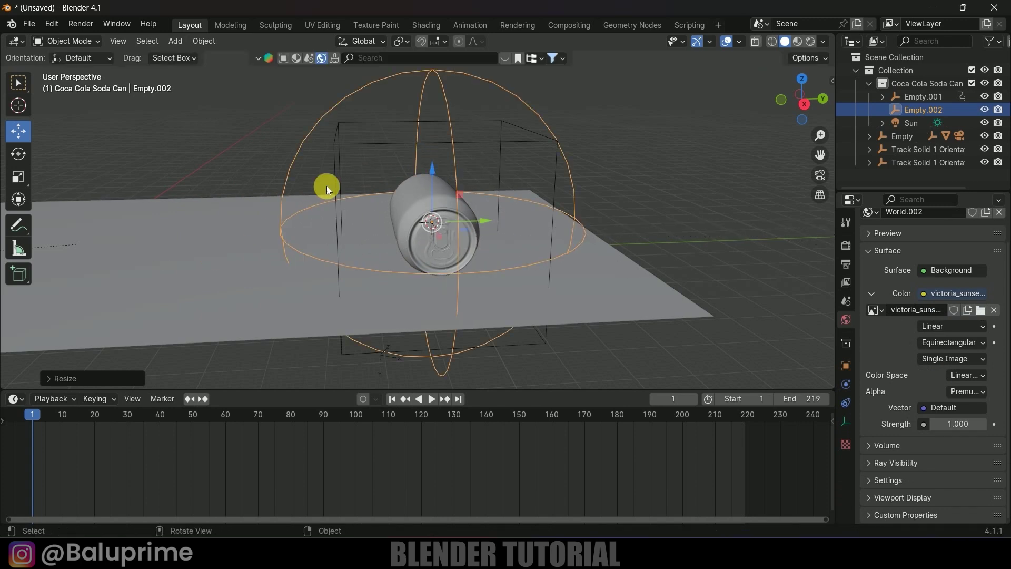
{"action": "left_click", "coordinate": [343, 141]}
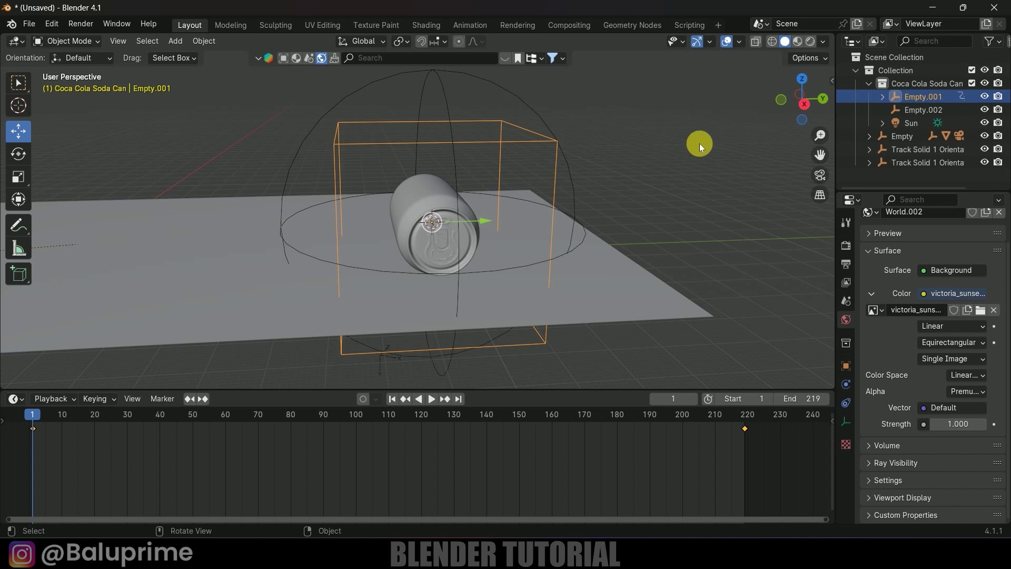
{"action": "left_click", "coordinate": [386, 132]}
{"action": "left_click", "coordinate": [371, 144]}
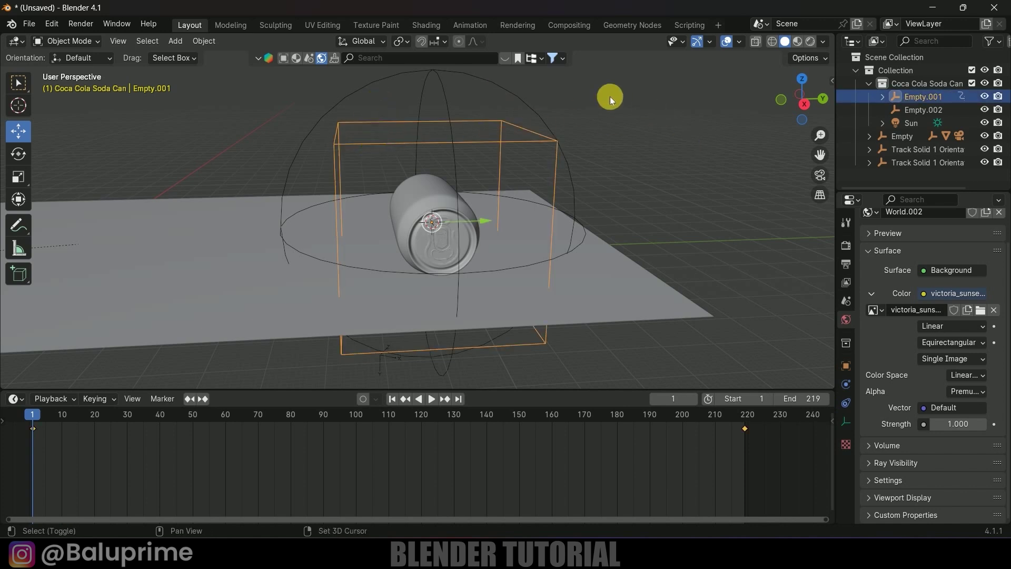
{"action": "left_click", "coordinate": [499, 90], "text": "shift"}
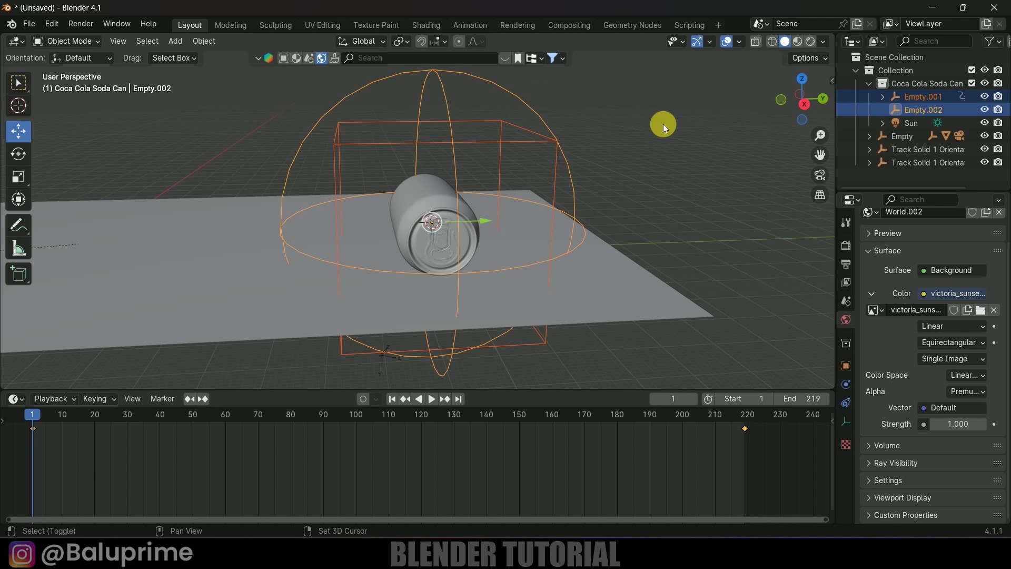
{"action": "key", "text": "ctrl+p"}
{"action": "left_click", "coordinate": [663, 124]}
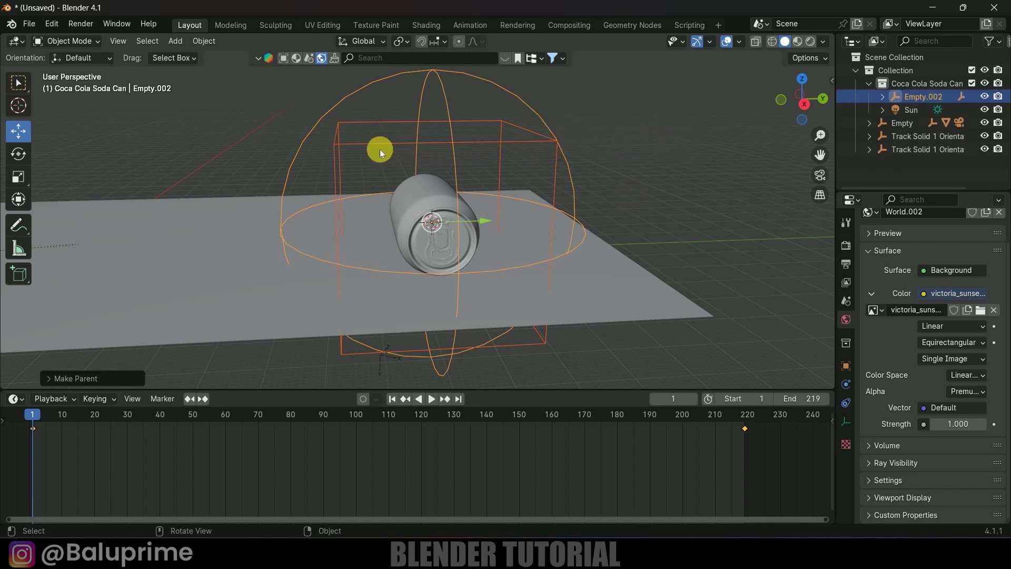
- Duplicate the can with its cube and sphere empties and move the copy about 31.5 m along the Y axis
{"action": "left_click", "coordinate": [626, 158]}
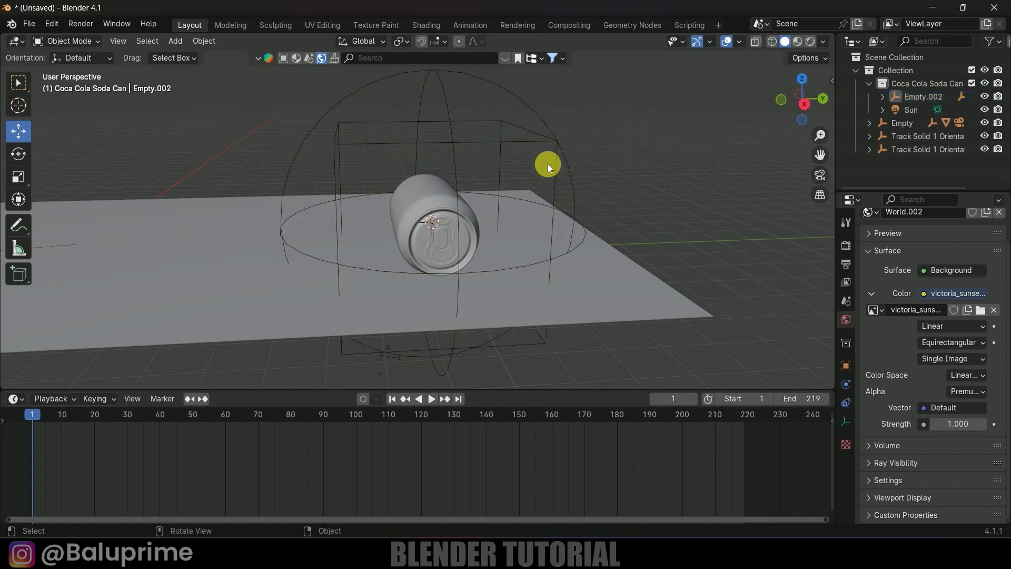
{"action": "left_click", "coordinate": [444, 194]}
{"action": "left_click", "coordinate": [343, 153]}
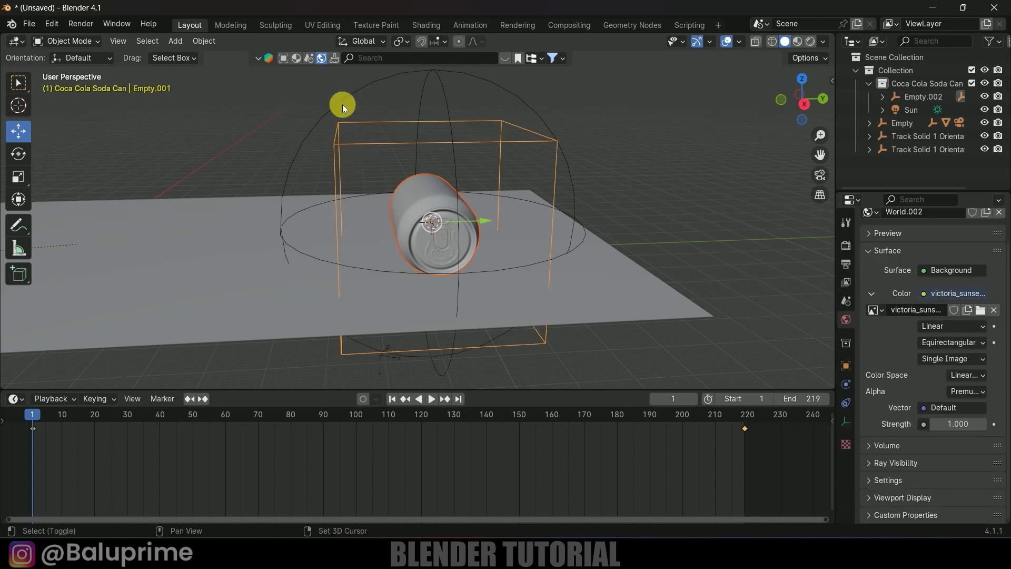
{"action": "key", "text": "shift+d"}
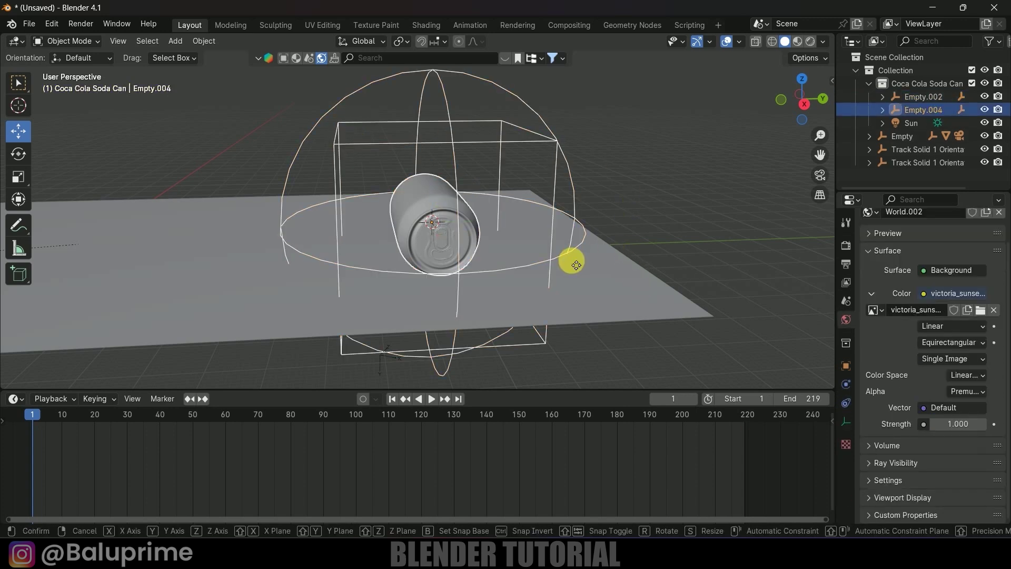
{"action": "right_click", "coordinate": [570, 261]}
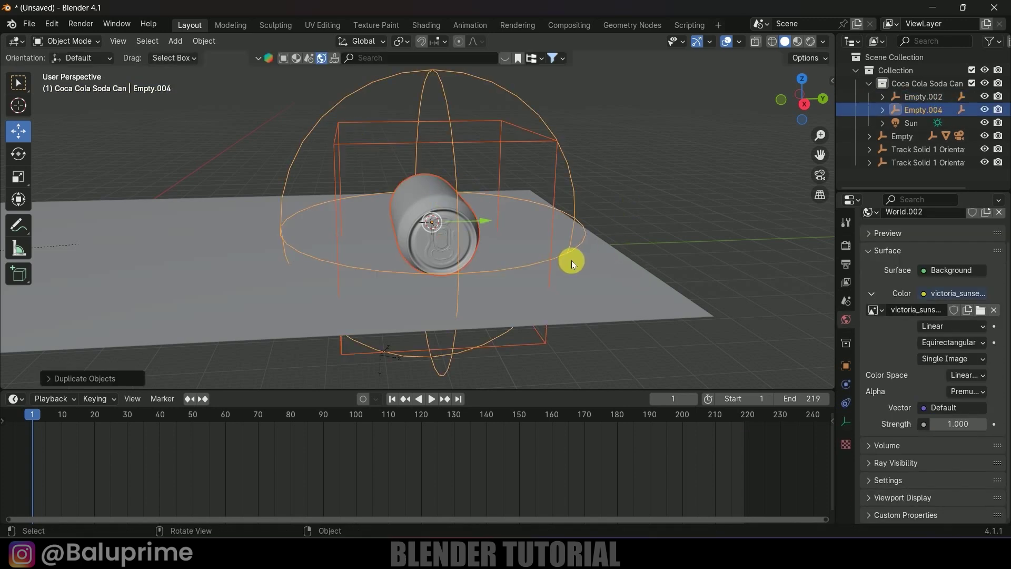
{"action": "left_click", "coordinate": [534, 105]}
{"action": "key", "text": "g"}
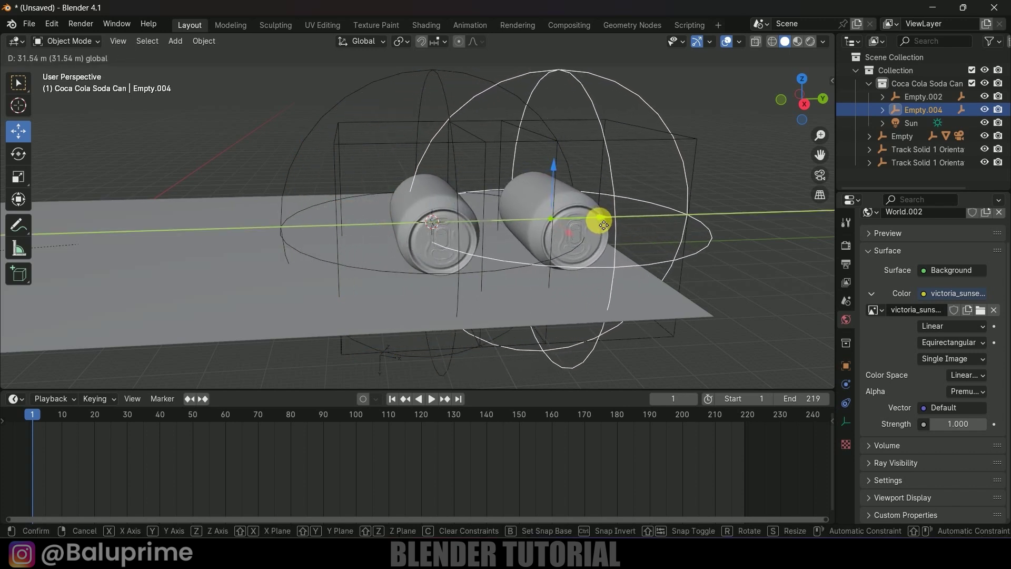
{"action": "left_click", "coordinate": [596, 223]}
- Duplicate the original can with its cube and sphere empties and move the copy about 31 m in the negative Y direction
{"action": "middle_click_drag", "start_coordinate": [628, 261], "coordinate": [562, 268], "text": "shift"}
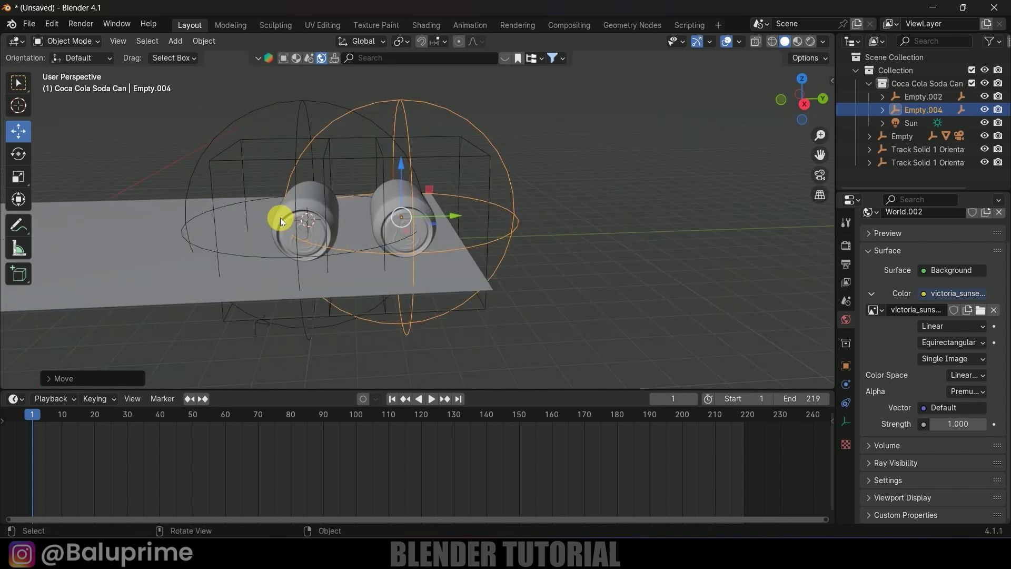
{"action": "left_click", "coordinate": [280, 214]}
{"action": "left_click", "coordinate": [235, 150], "text": "shift"}
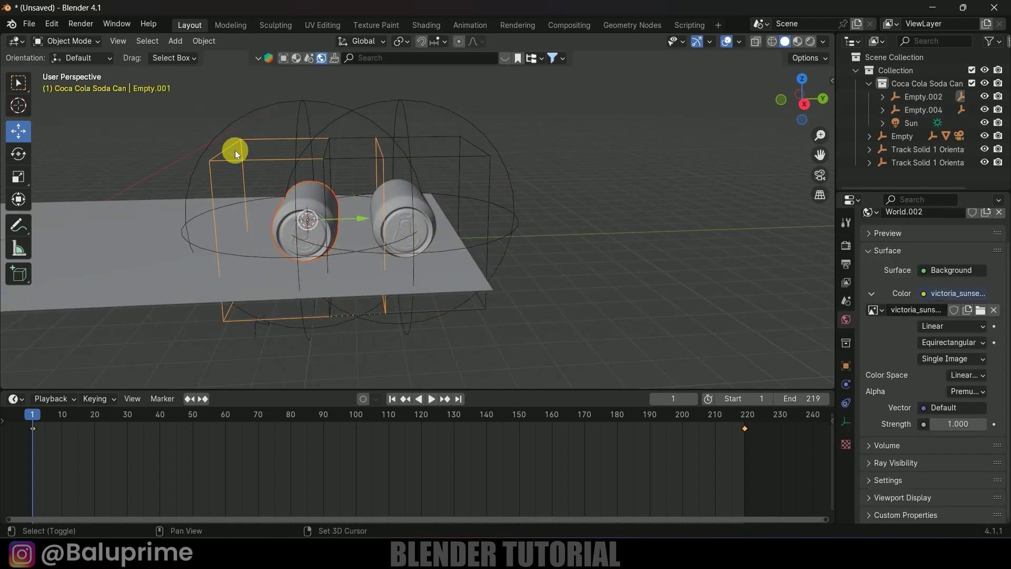
{"action": "left_click", "coordinate": [229, 127], "text": "shift"}
{"action": "key", "text": "shift+d"}
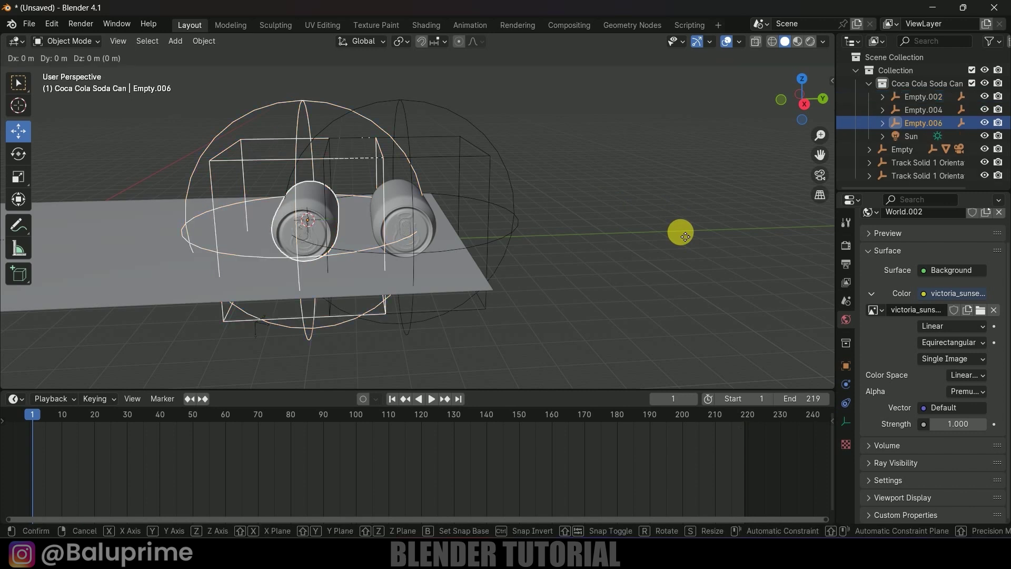
{"action": "right_click", "coordinate": [463, 171]}
{"action": "left_click", "coordinate": [314, 100]}
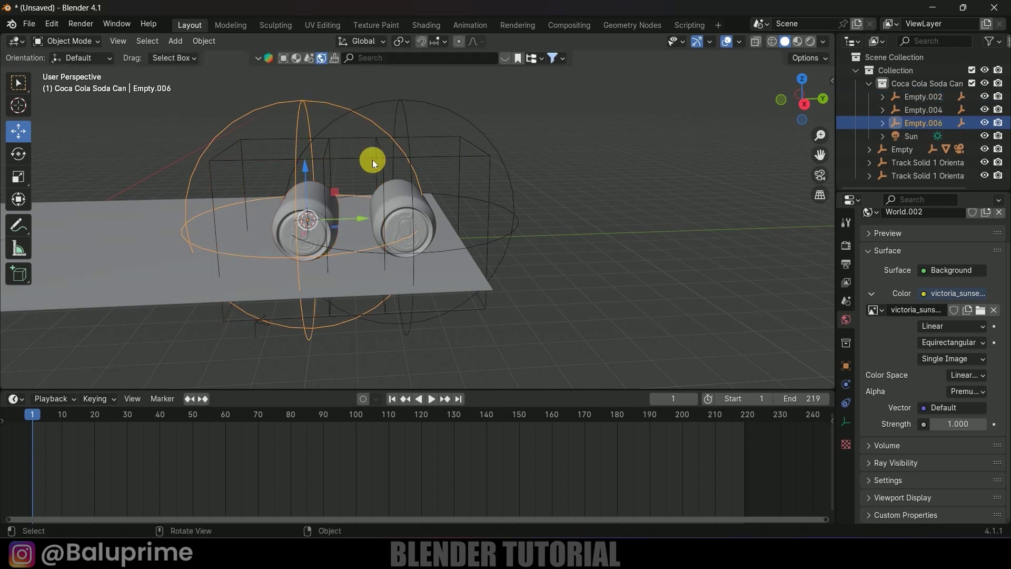
{"action": "left_click_drag", "start_coordinate": [358, 218], "coordinate": [260, 216]}
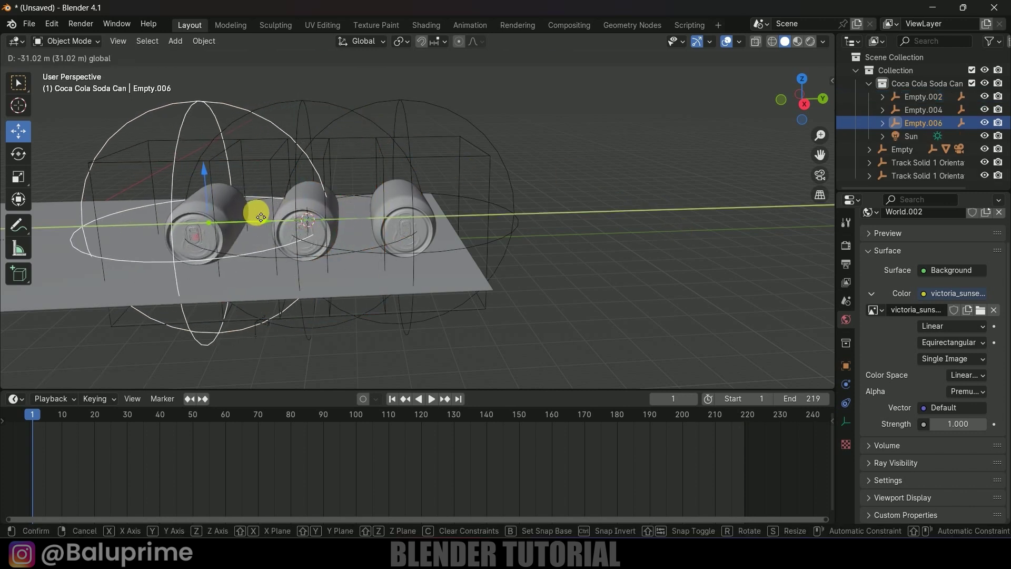
{"action": "left_click", "coordinate": [256, 212]}
- Play the animation through the camera in Material Preview shading to check the three rolling cans
{"action": "middle_click_drag", "start_coordinate": [482, 278], "coordinate": [532, 280]}
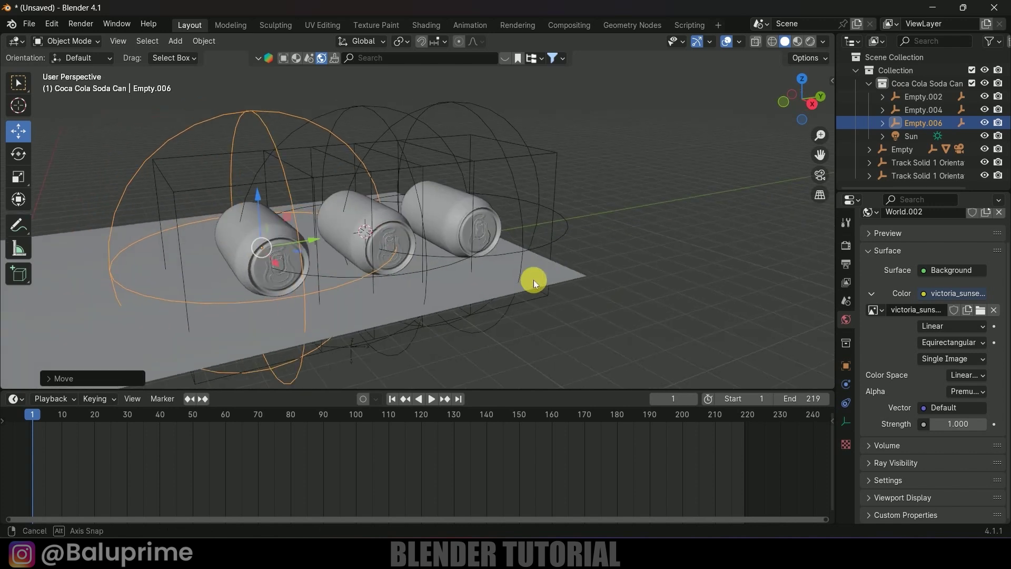
{"action": "key", "text": "KP_0"}
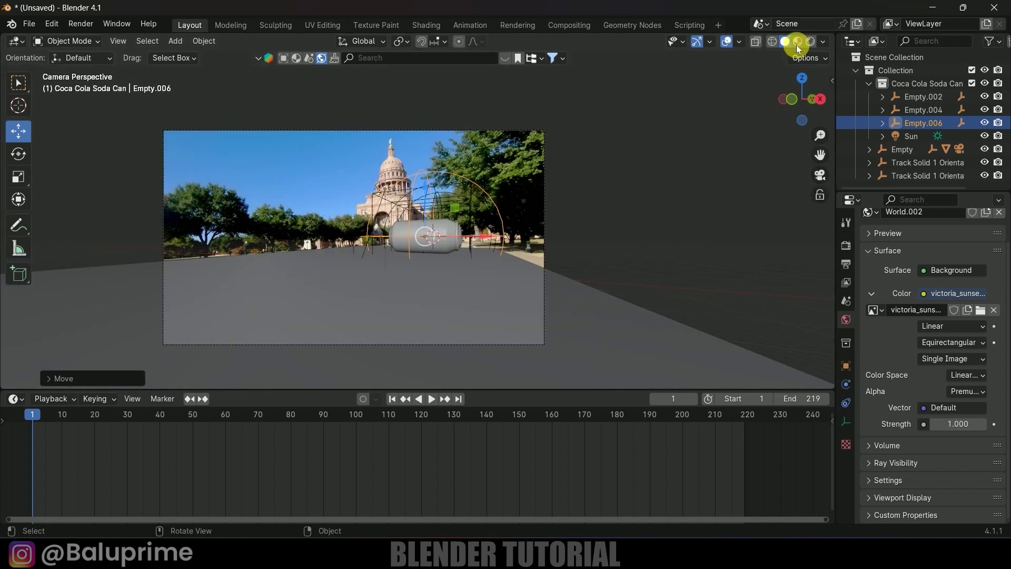
{"action": "left_click", "coordinate": [798, 42]}
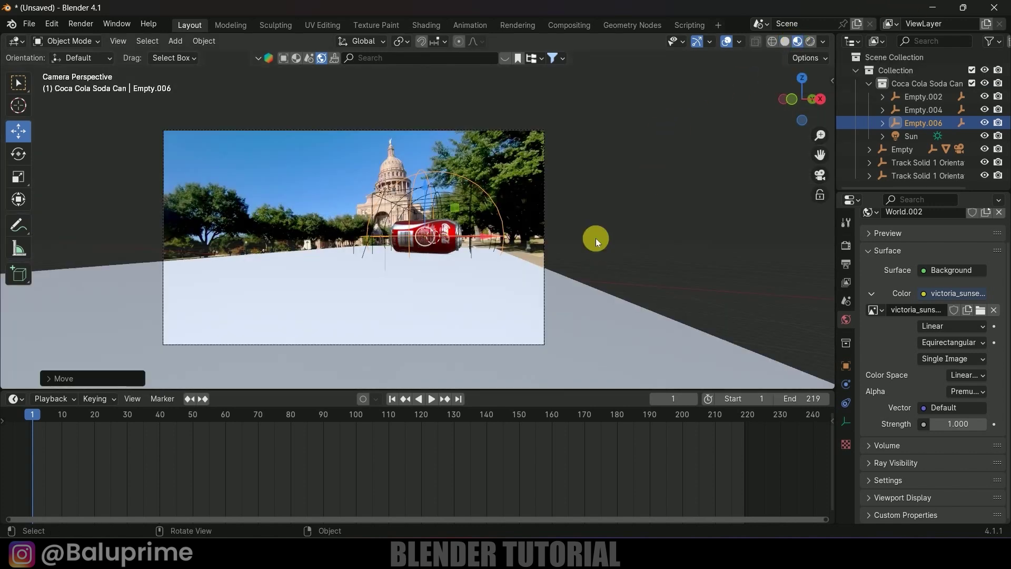
{"action": "key", "text": "space"}
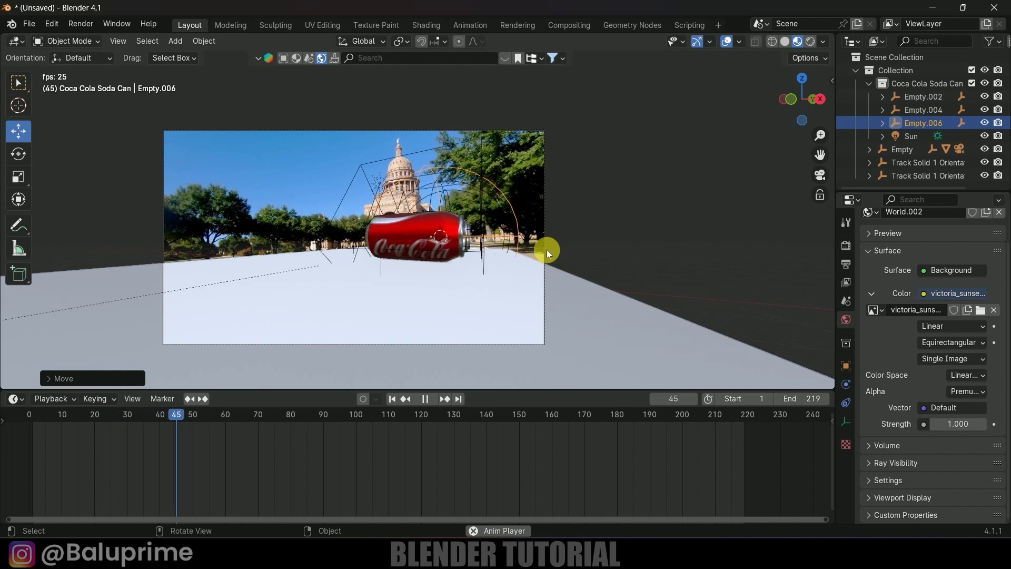
{"action": "left_click", "coordinate": [552, 267]}
{"action": "key", "text": "space"}
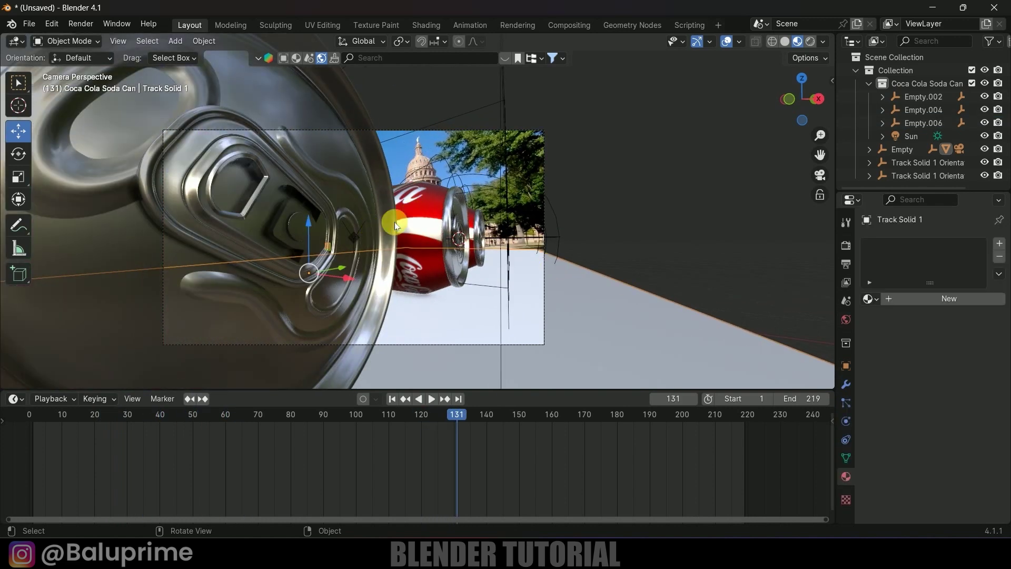
- Keyframe the newest can's cube empty with a Y rotation of 100° at frame 1
{"action": "left_click", "coordinate": [390, 399]}
{"action": "middle_click_drag", "start_coordinate": [643, 236], "coordinate": [514, 266]}
{"action": "left_click", "coordinate": [285, 287]}
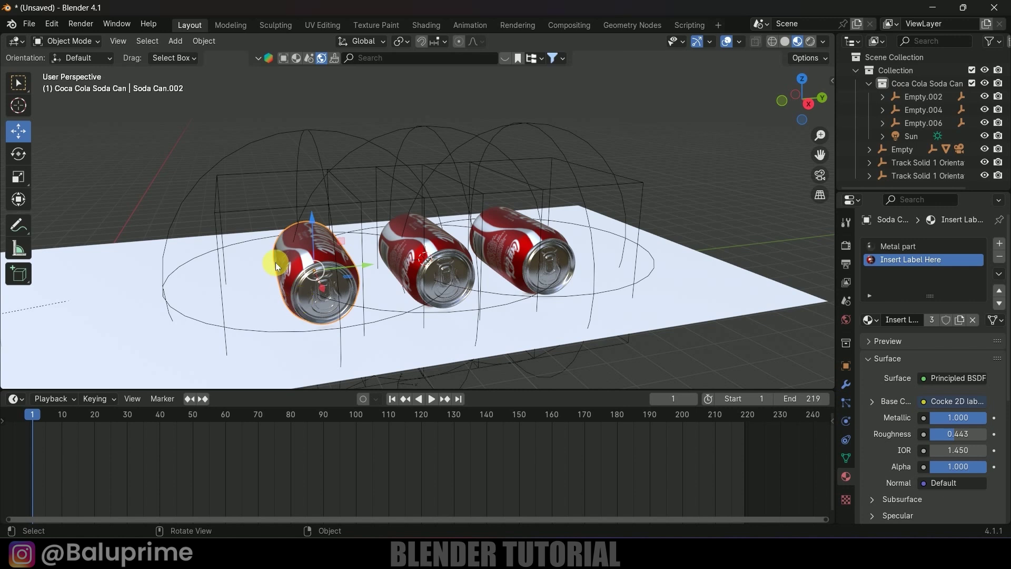
{"action": "left_click", "coordinate": [248, 198]}
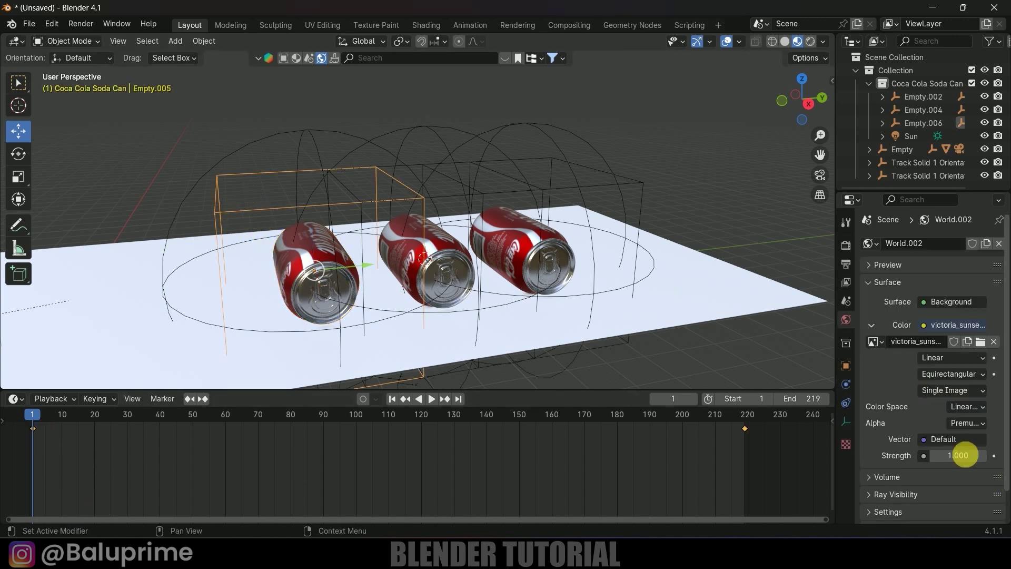
{"action": "left_click", "coordinate": [847, 366]}
{"action": "double_click", "coordinate": [943, 343]}
{"action": "type", "text": "100"}
{"action": "key", "text": "Return"}
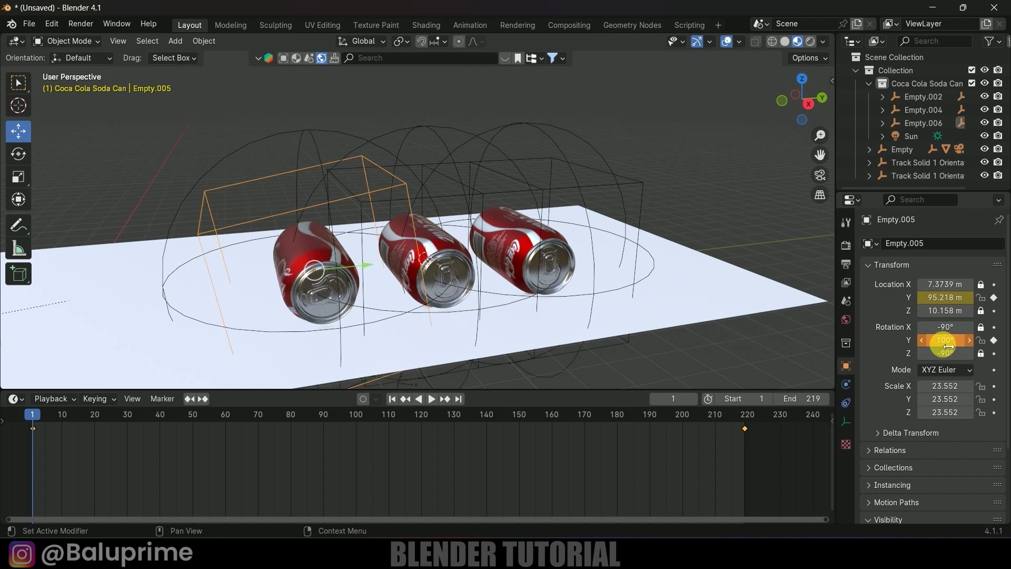
{"action": "left_click", "coordinate": [995, 341]}
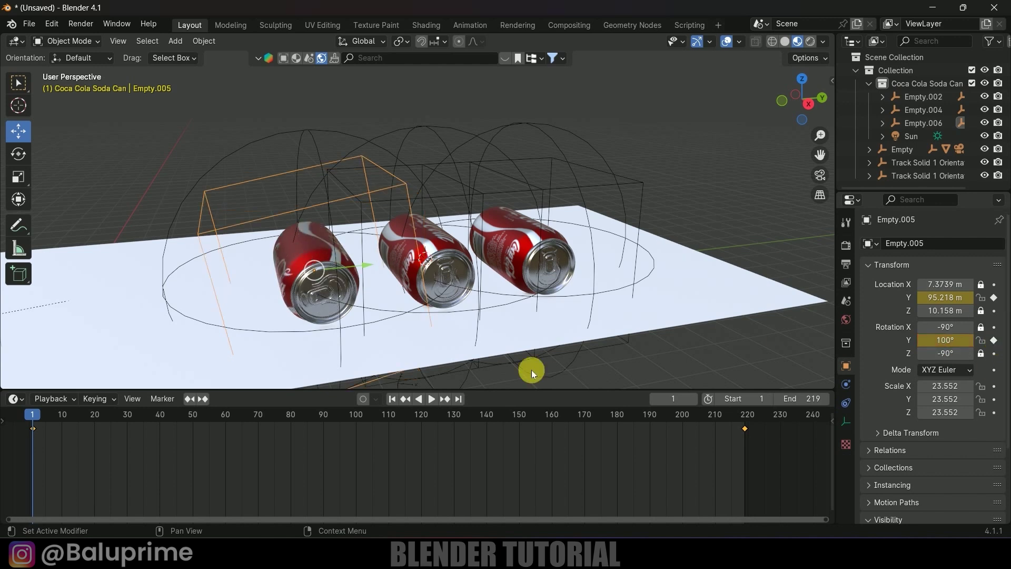
- Keyframe the same cube empty with a Y rotation of 800° at the last frame, 219
{"action": "left_click", "coordinate": [457, 399]}
{"action": "double_click", "coordinate": [948, 342]}
{"action": "type", "text": "800"}
{"action": "key", "text": "Return"}
{"action": "left_click", "coordinate": [995, 340]}
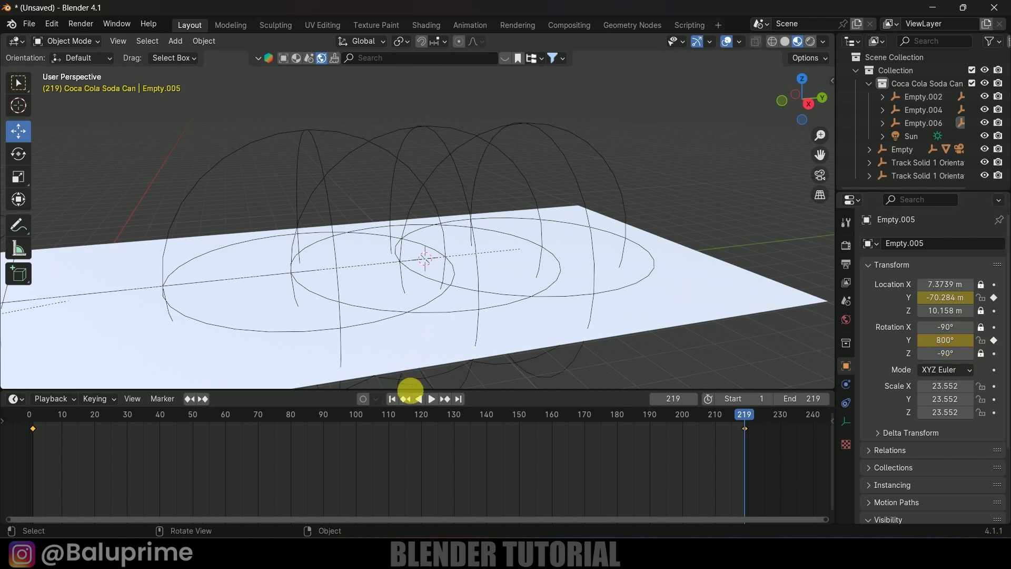
- Play the animation from the start to check how the newest can rolls beside the others
{"action": "left_click", "coordinate": [405, 398]}
{"action": "key", "text": "space"}
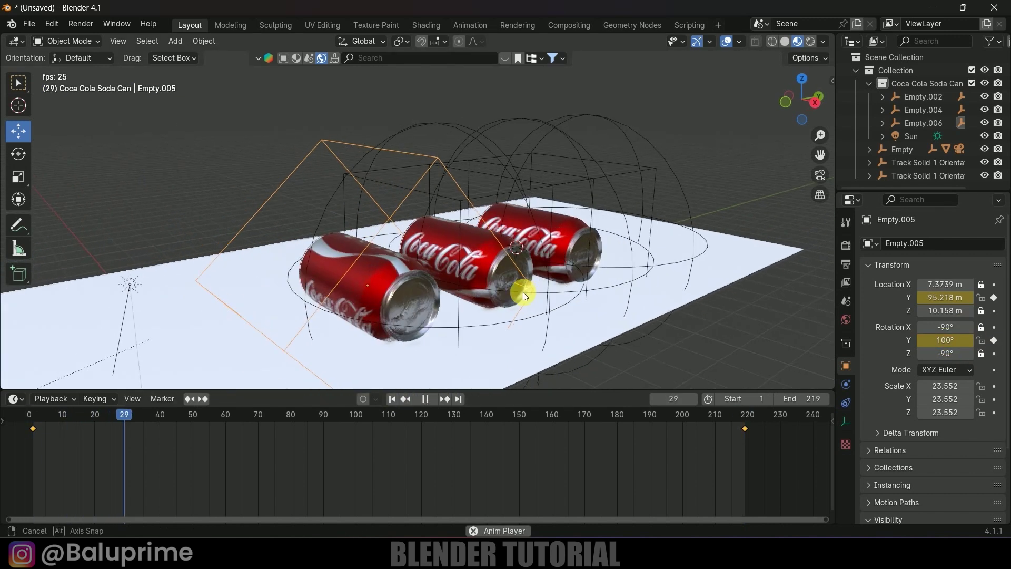
{"action": "key", "text": "space"}
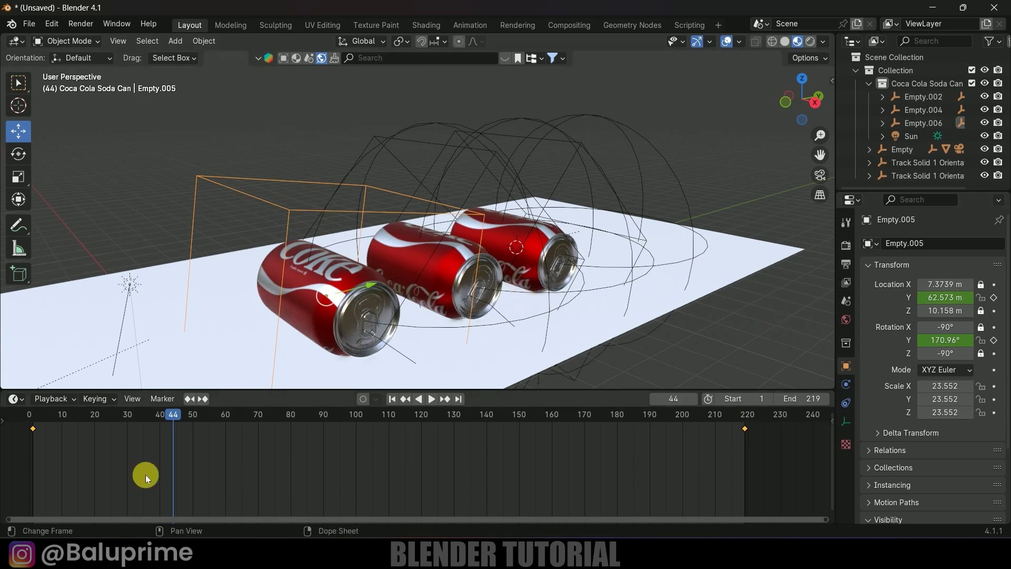
- Change the keyframe interpolation of the newest can's cube empty and replay the animation from frame 1
{"action": "key", "text": "t"}
{"action": "left_click", "coordinate": [402, 448]}
{"action": "key", "text": "shift+Left"}
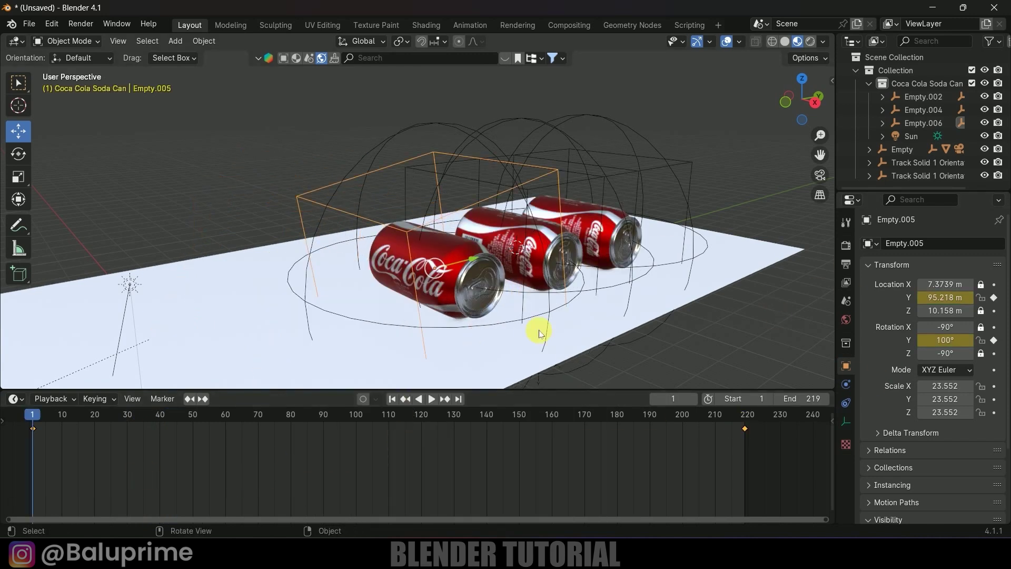
{"action": "key", "text": "space"}
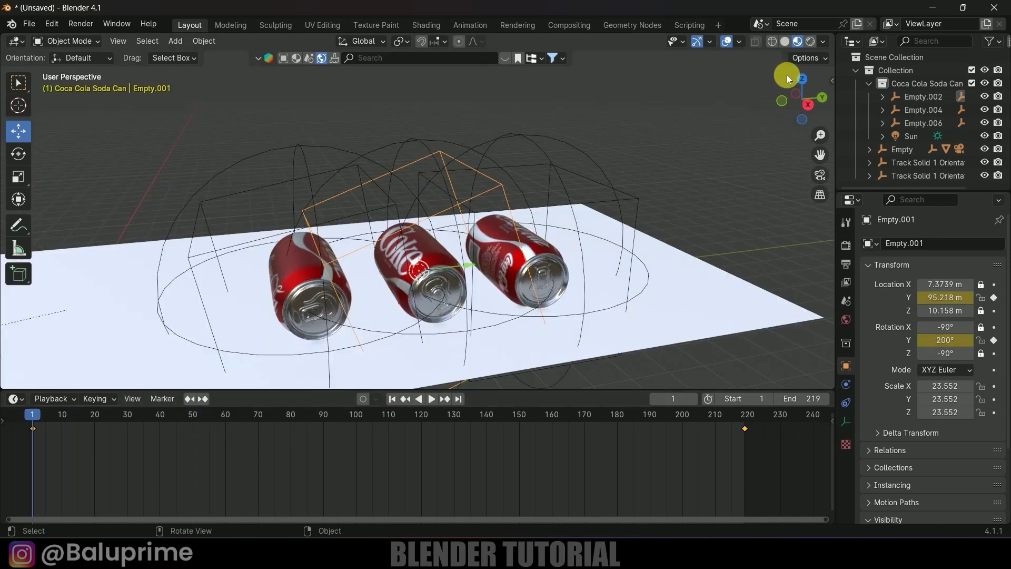
- View the scene through the camera in Rendered shading and review the Cycles viewport and render sampling settings
{"action": "left_click", "coordinate": [811, 42]}
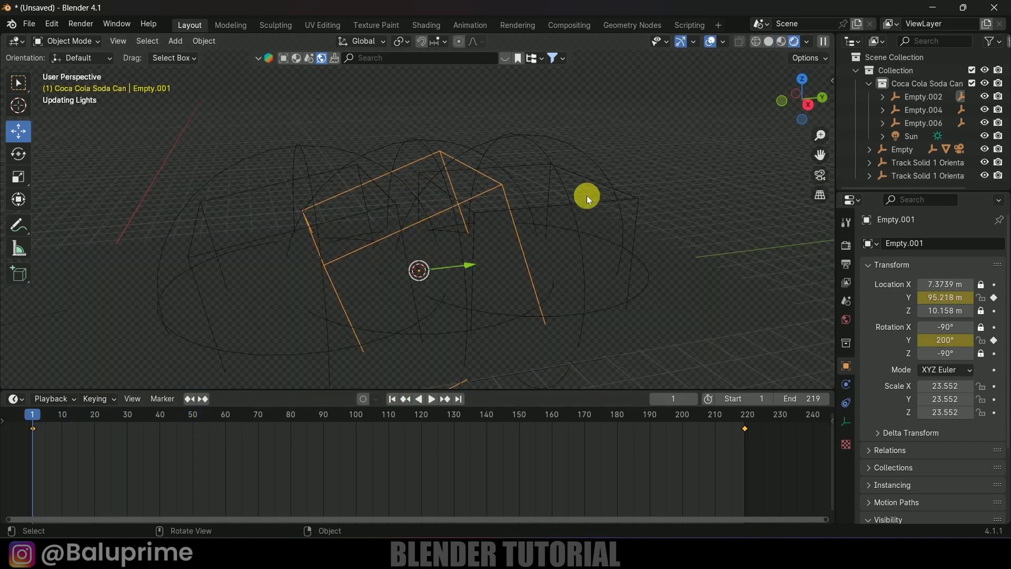
{"action": "key", "text": "KP_0"}
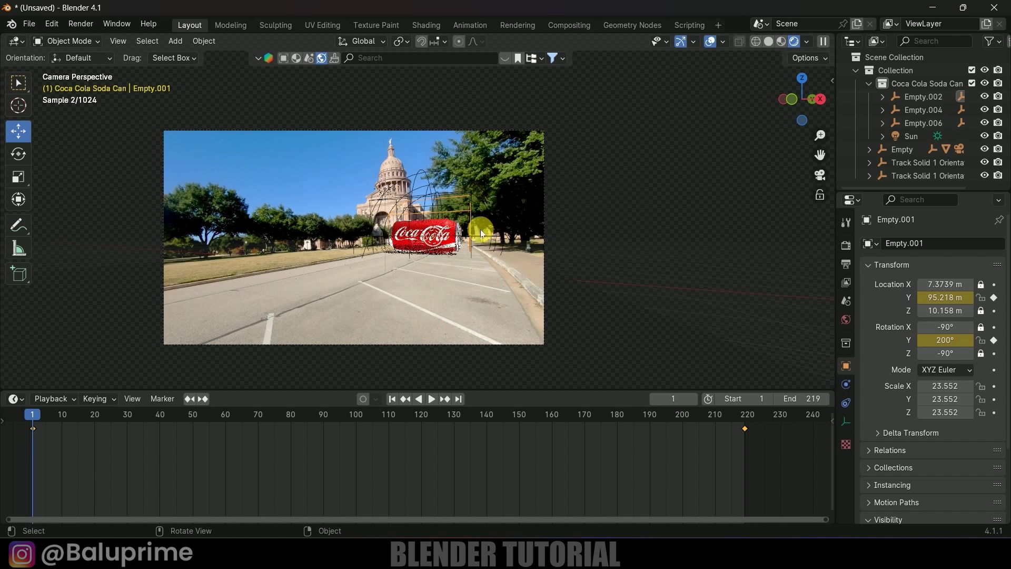
{"action": "left_click", "coordinate": [841, 244]}
{"action": "scroll", "coordinate": [914, 353], "scroll_direction": "down", "scroll_amount": 5}
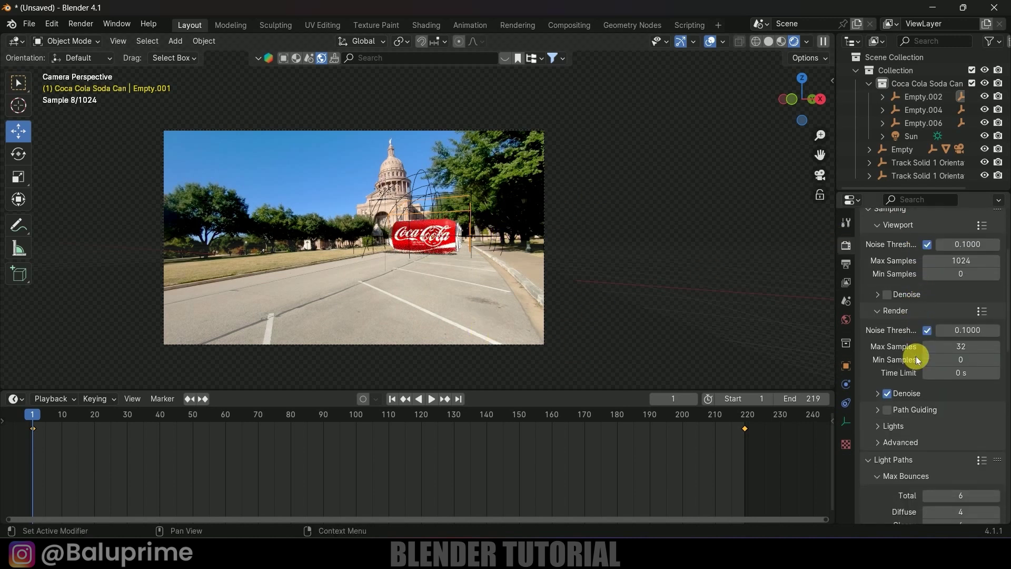
- Enable Render Region and Crop to Render Region in the output format and set the frame rate to 29.97 fps
{"action": "left_click", "coordinate": [853, 268]}
{"action": "scroll", "coordinate": [888, 300], "scroll_direction": "up", "scroll_amount": 5}
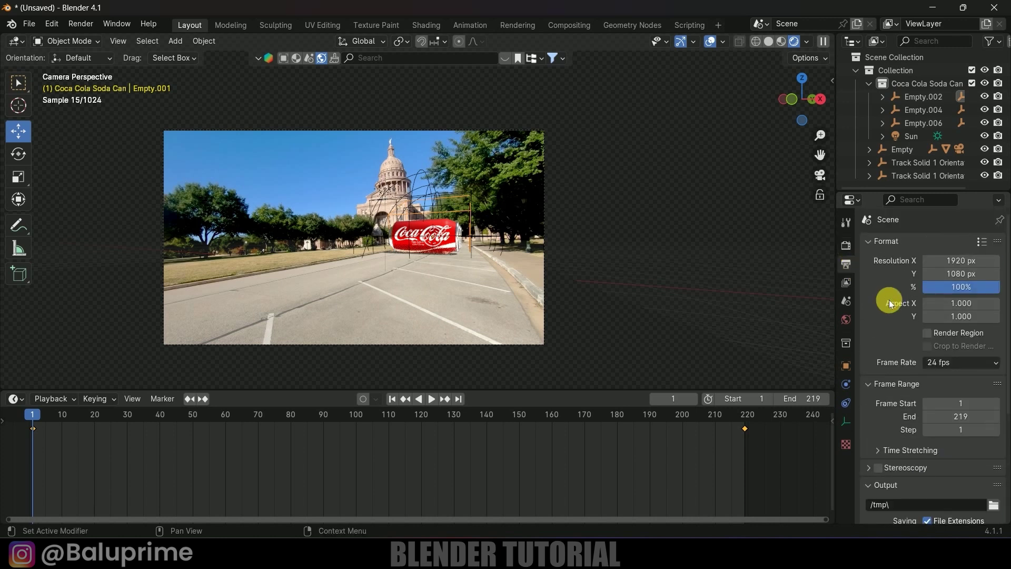
{"action": "left_click", "coordinate": [928, 333]}
{"action": "left_click", "coordinate": [928, 346]}
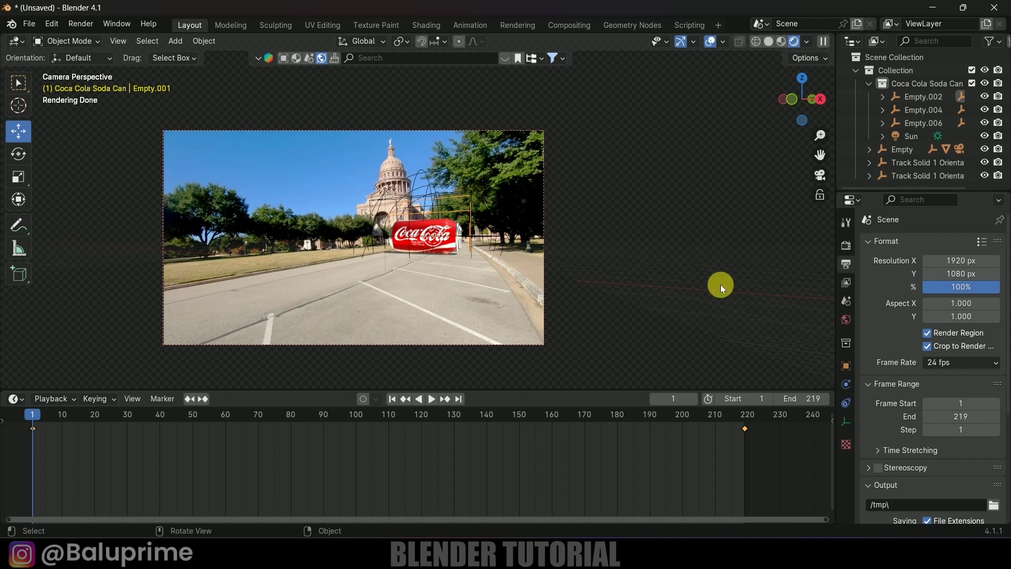
{"action": "left_click", "coordinate": [948, 362]}
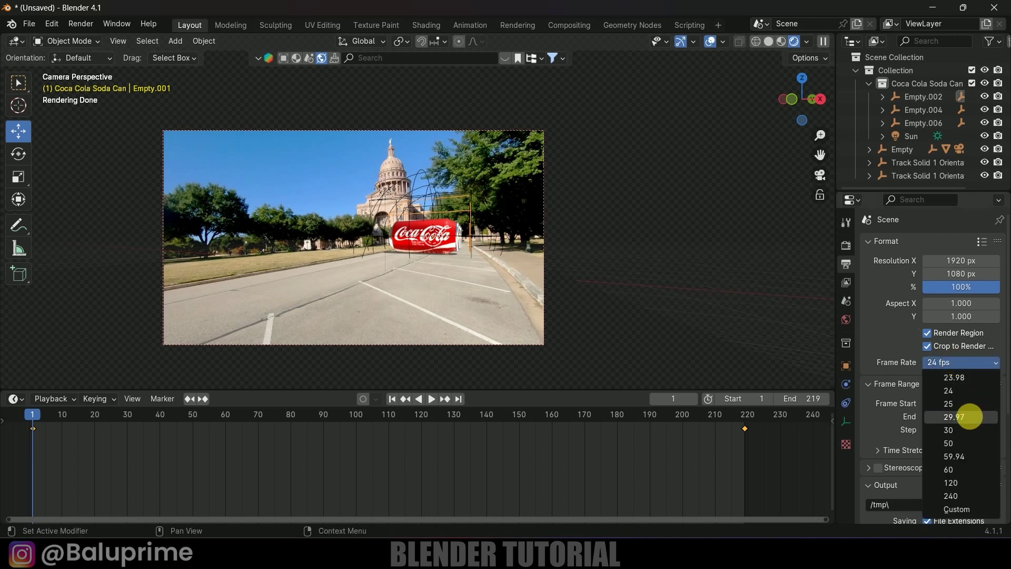
{"action": "left_click", "coordinate": [969, 417]}
- Set the output folder to D:\youtube\coke\seq\ with PNG file format and render the animation
{"action": "scroll", "coordinate": [897, 345], "scroll_direction": "down", "scroll_amount": 3}
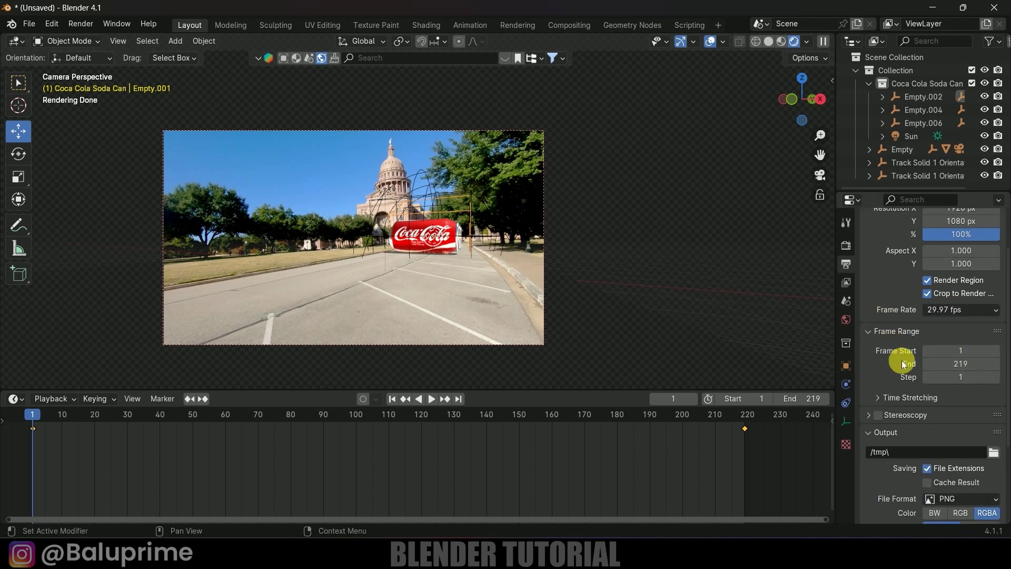
{"action": "scroll", "coordinate": [943, 380], "scroll_direction": "down", "scroll_amount": 5}
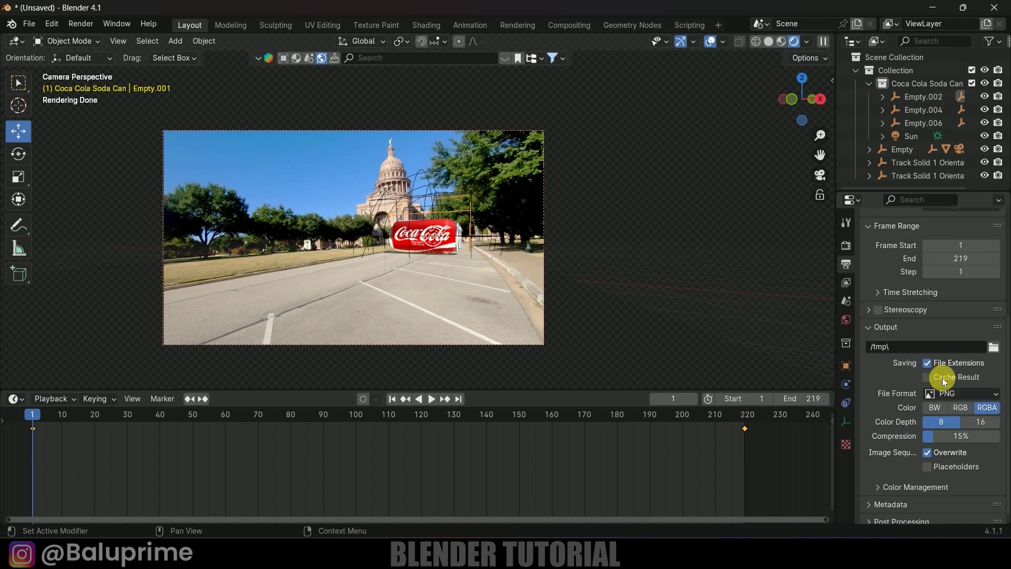
{"action": "left_click", "coordinate": [994, 348]}
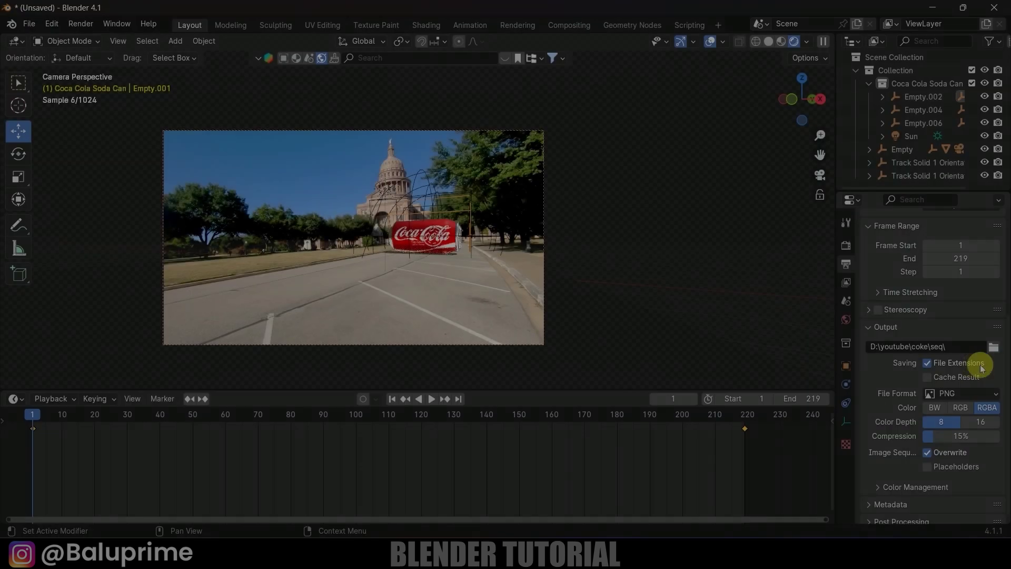
{"action": "scroll", "coordinate": [943, 379], "scroll_direction": "down", "scroll_amount": 1}
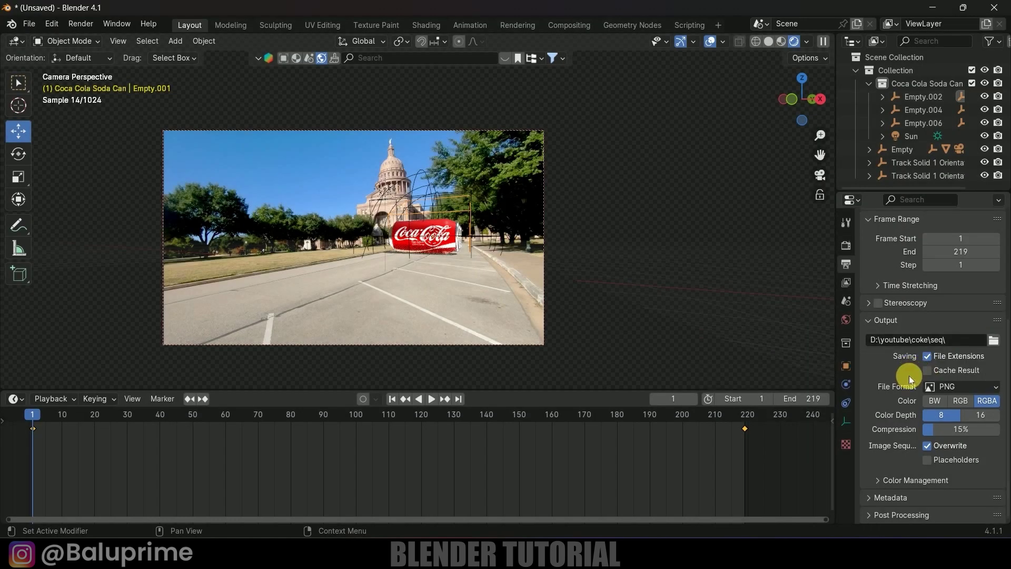
{"action": "left_click", "coordinate": [962, 390]}
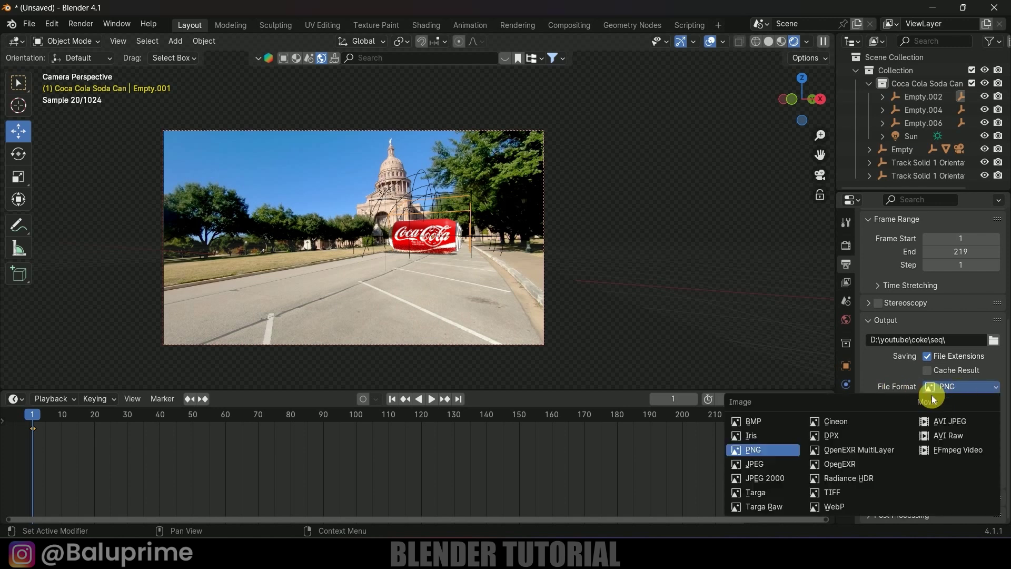
{"action": "left_click", "coordinate": [759, 448]}
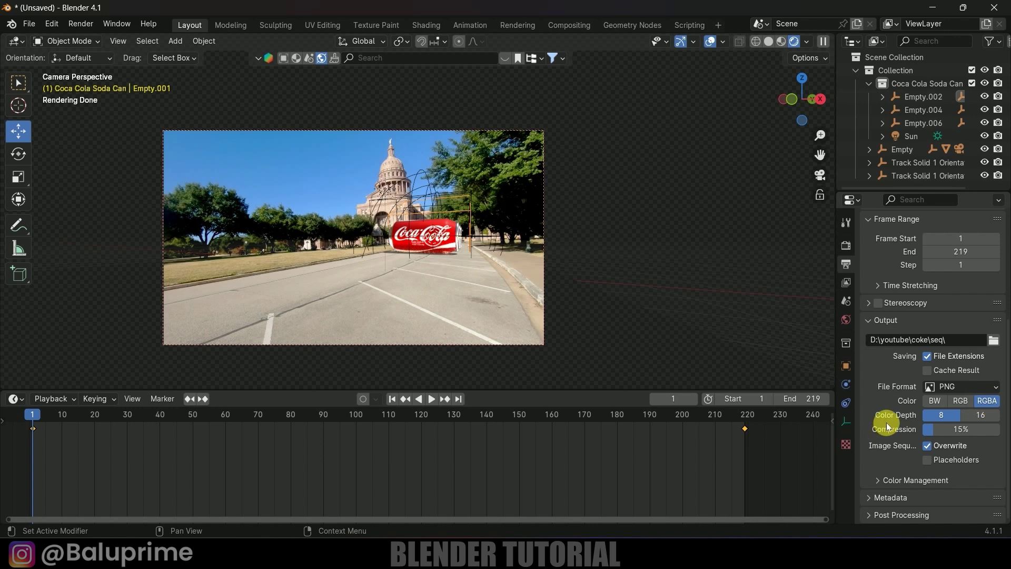
{"action": "left_click", "coordinate": [74, 25]}
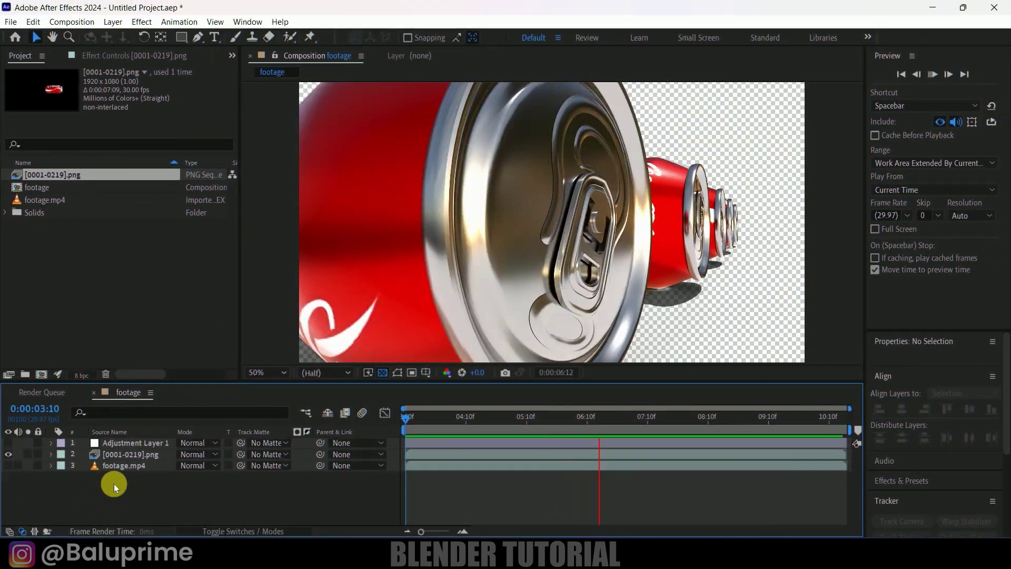
- In After Effects, show the footage.mp4 layer beneath the rendered PNG sequence and preview the composite from its start
{"action": "key", "text": "space"}
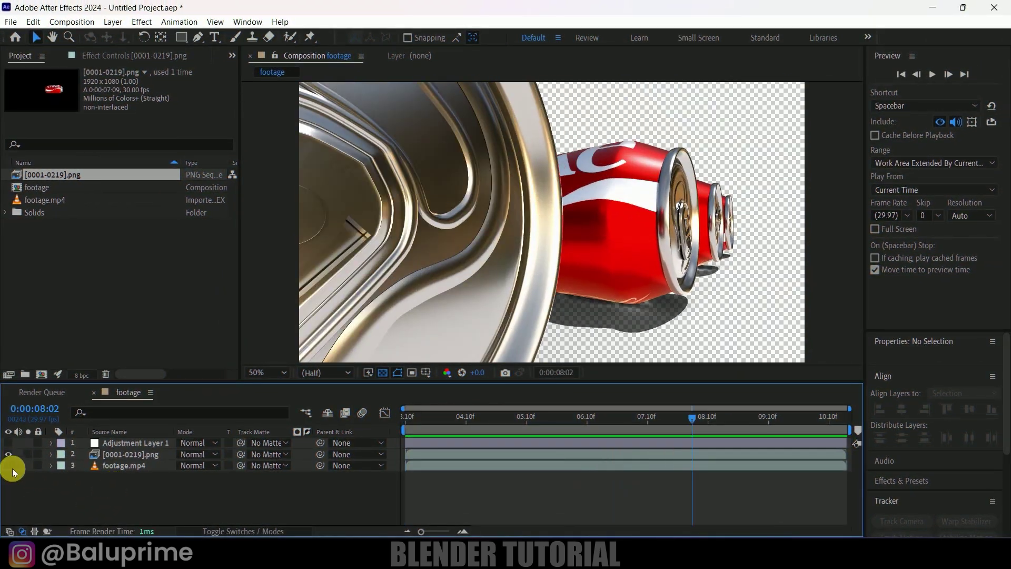
{"action": "left_click", "coordinate": [9, 466]}
{"action": "left_click_drag", "start_coordinate": [502, 427], "coordinate": [283, 459]}
{"action": "key", "text": "space"}
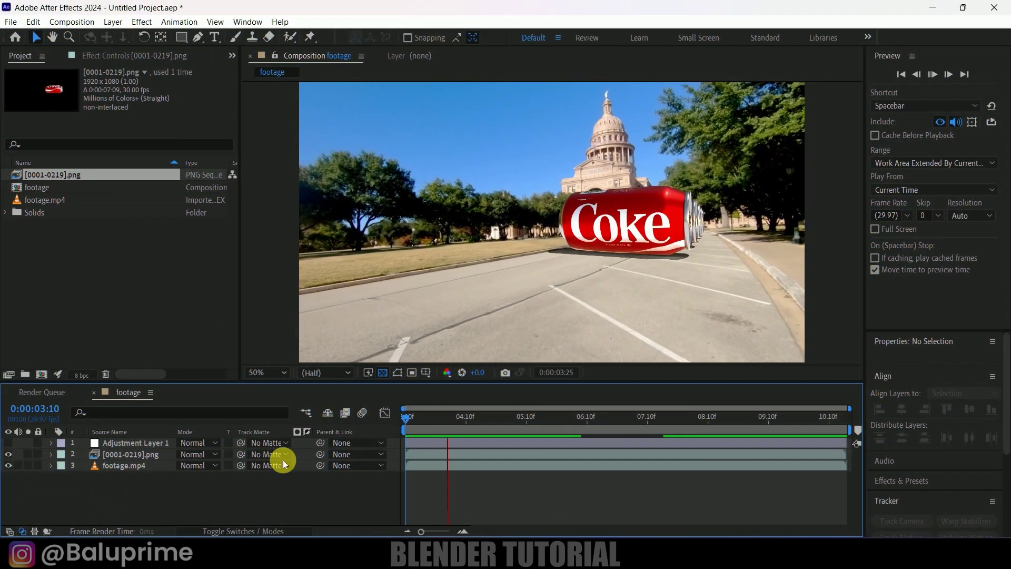
{"action": "key", "text": "space"}
- Turn on the visibility of Adjustment Layer 1, preview the composite, and return to the start of the visible timeline
{"action": "left_click", "coordinate": [81, 443]}
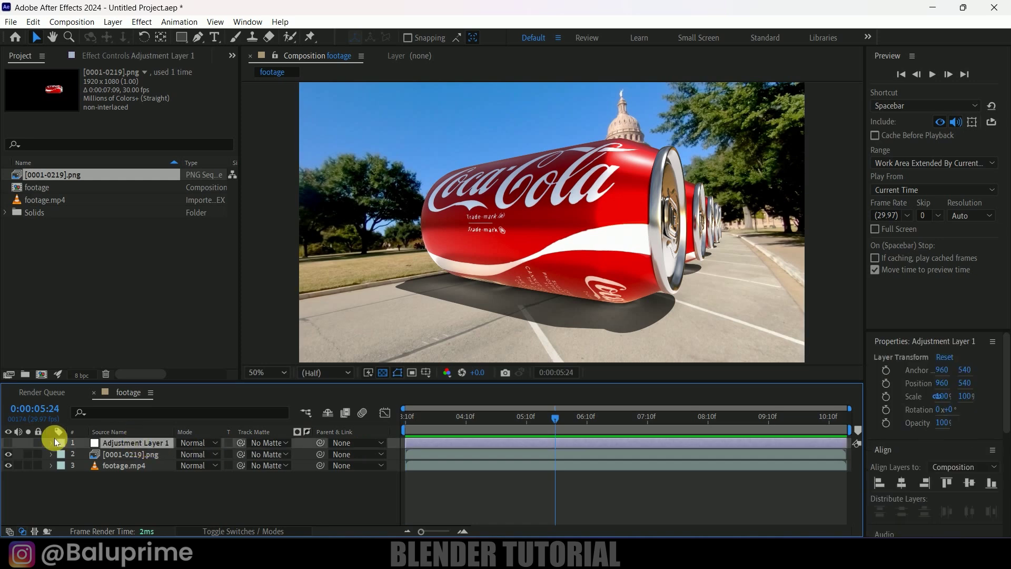
{"action": "key", "text": "space"}
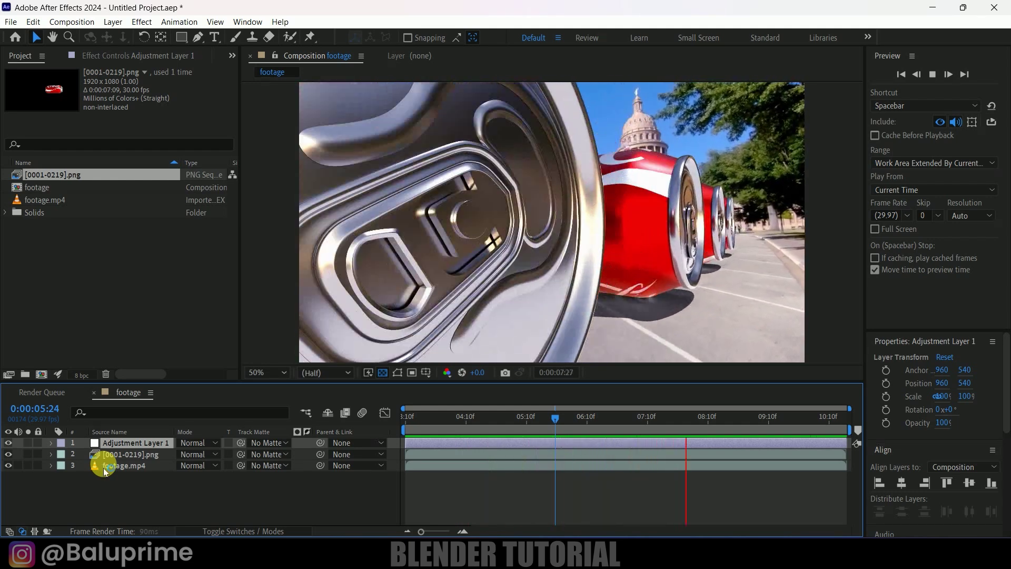
{"action": "key", "text": "space"}
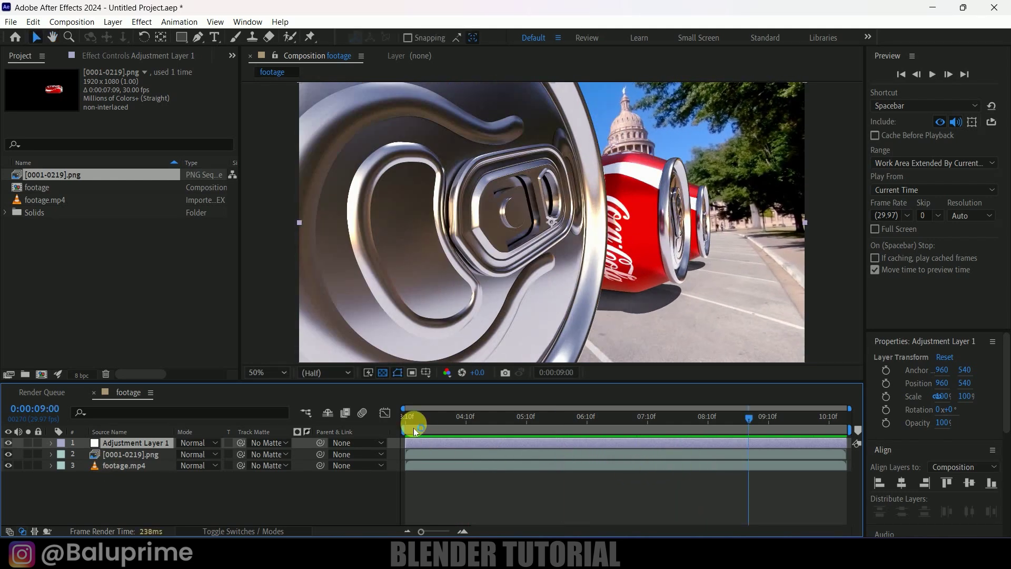
{"action": "left_click", "coordinate": [413, 421]}
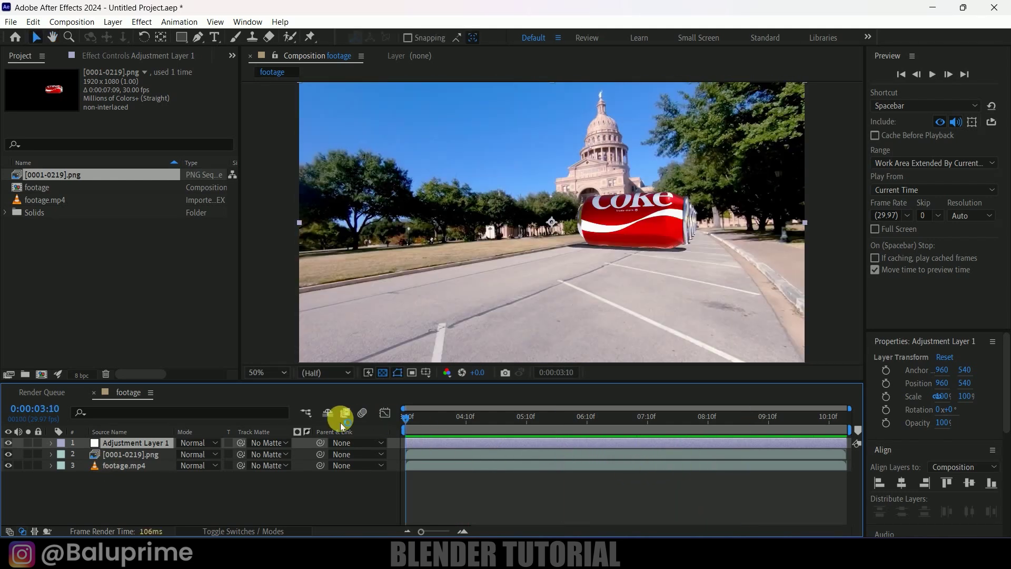